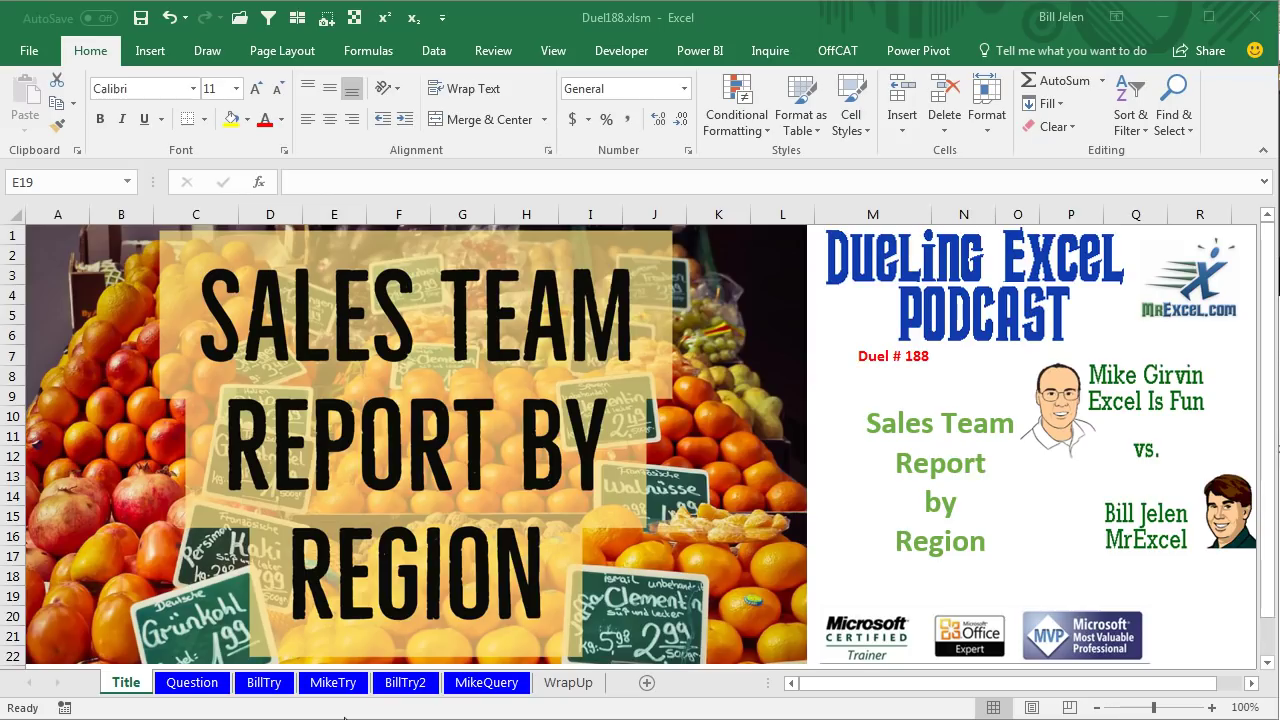
Step: Open the Question sheet to see the sales rep data and the empty Sales Team by region grid
click(205, 683)
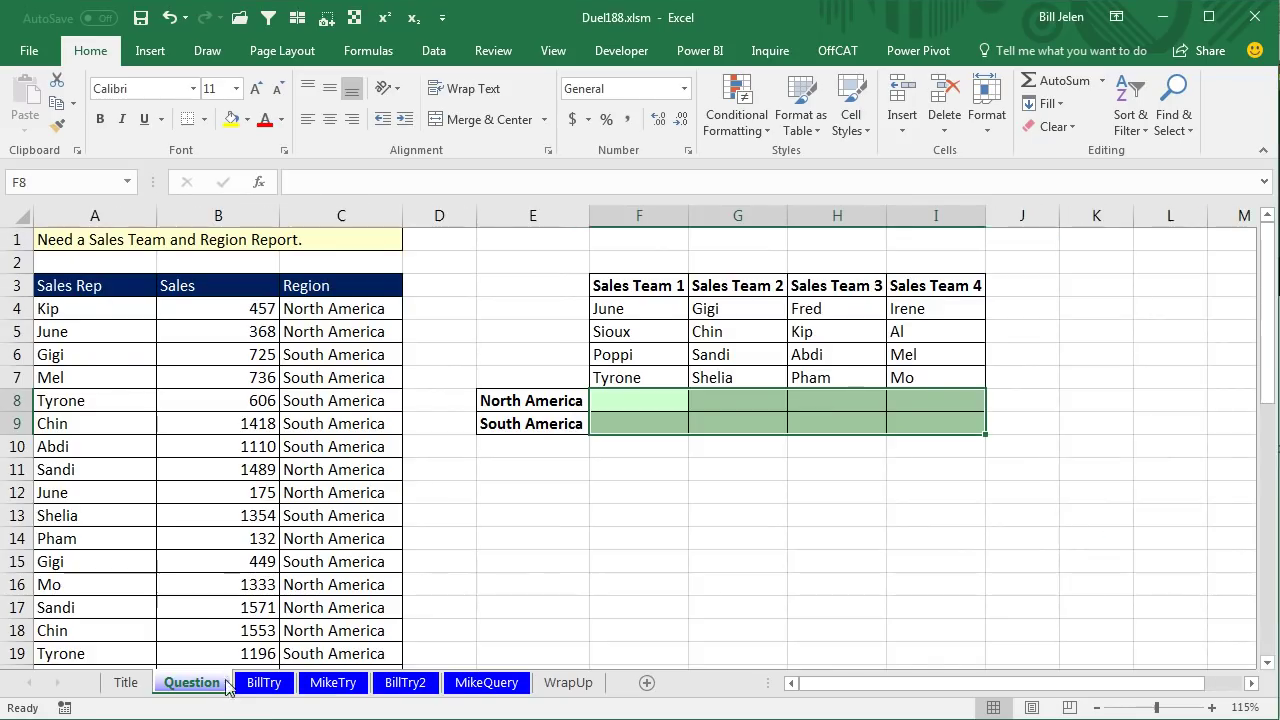
Step: Select the Kip entry in A4, then move to the BillTry sheet with the Team-to-Sales Rep list
click(92, 316)
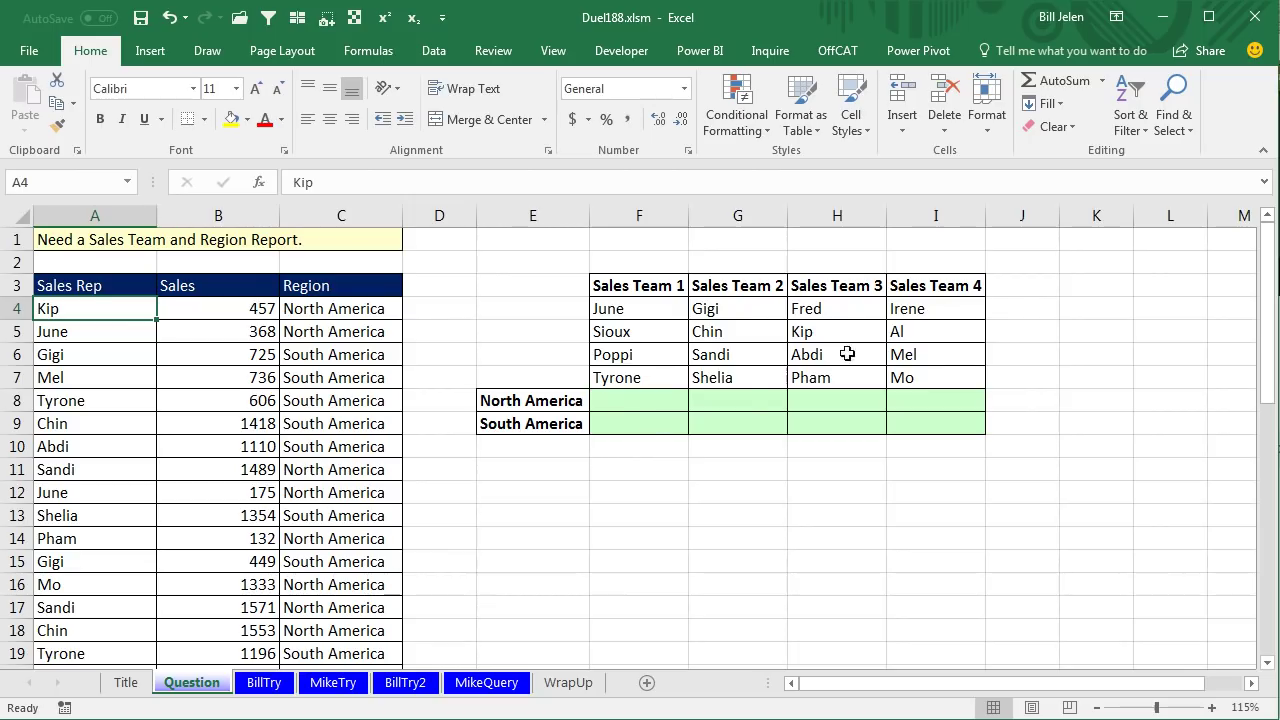
click(266, 683)
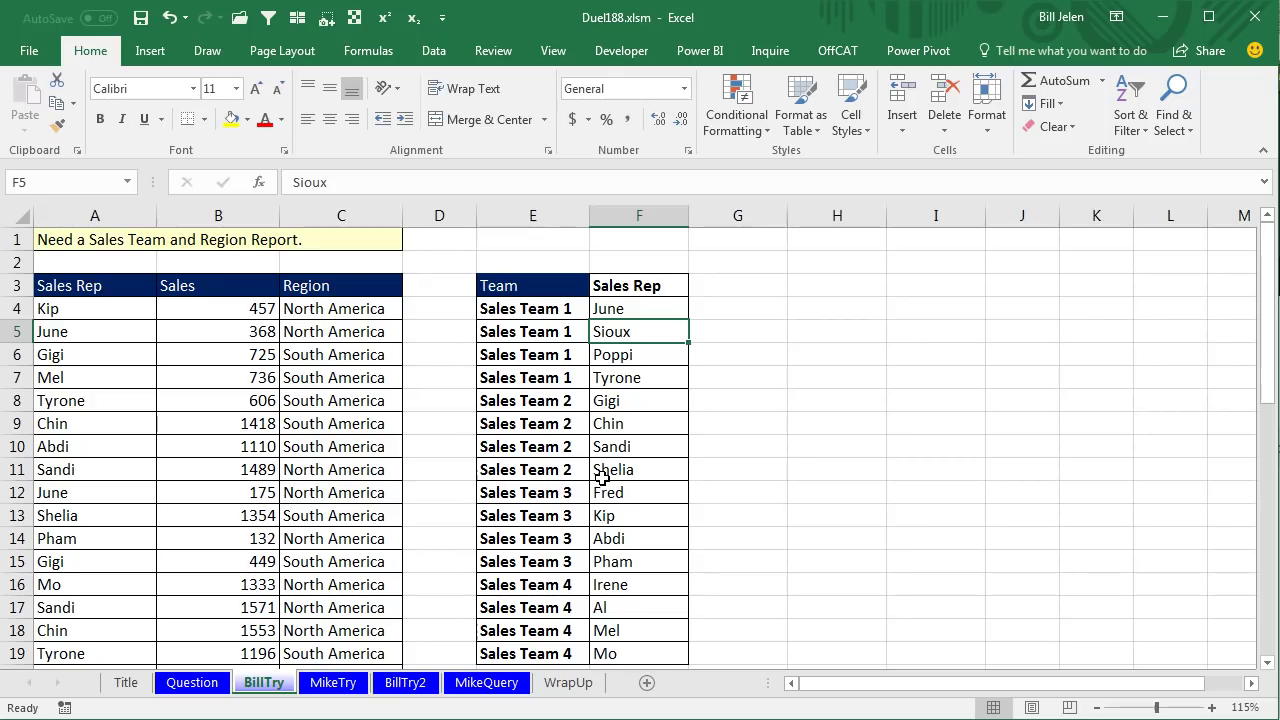
Step: Convert the sales data A3:C45 and the team list E3:F19 into tables
click(73, 306)
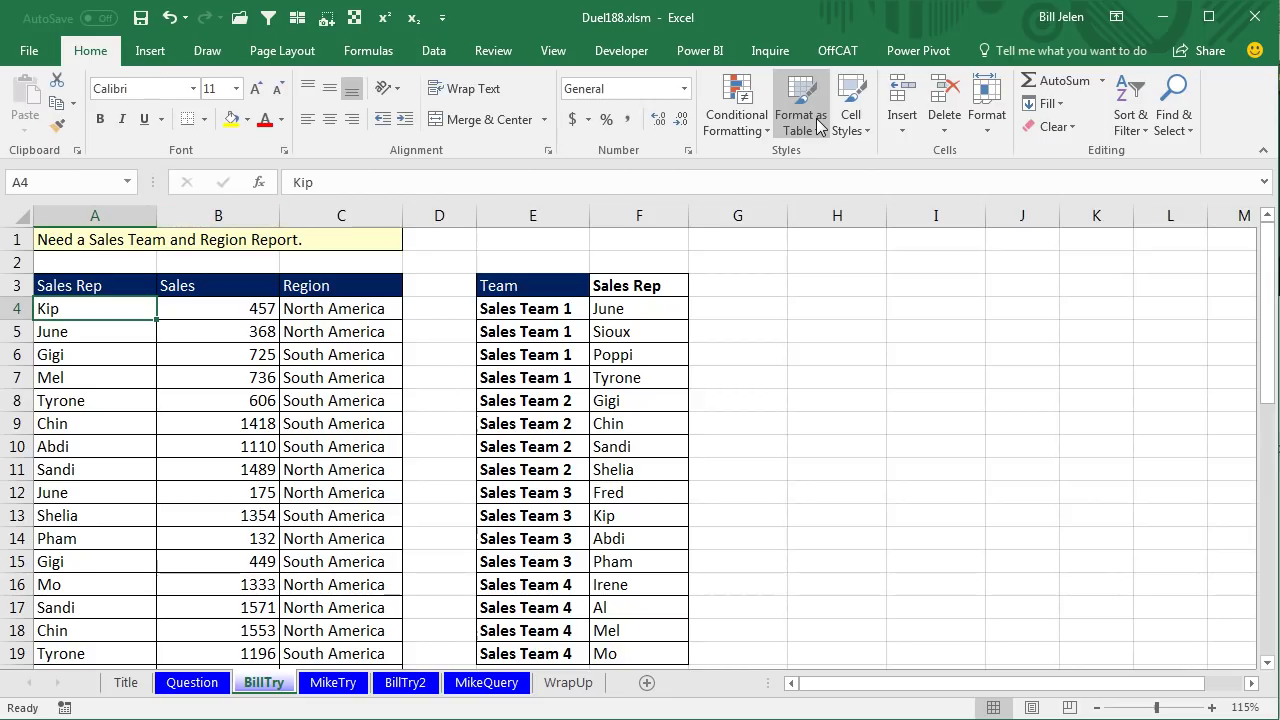
key(ctrl+t)
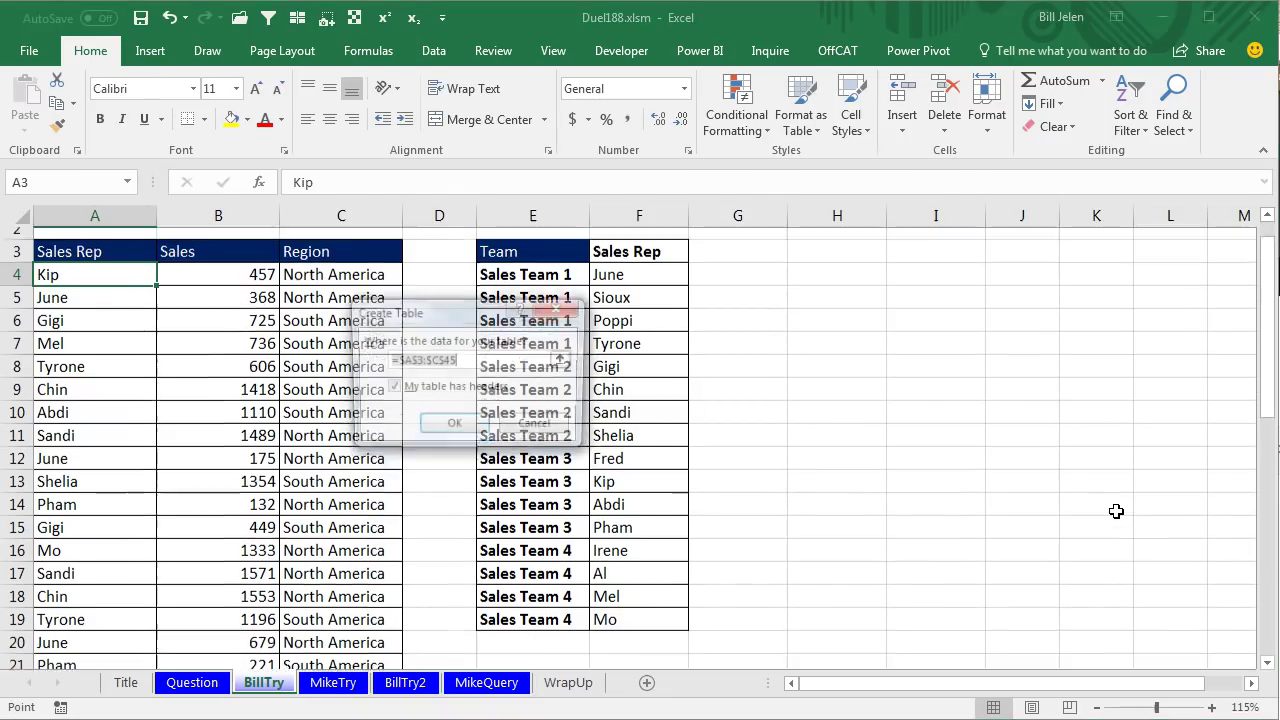
click(455, 424)
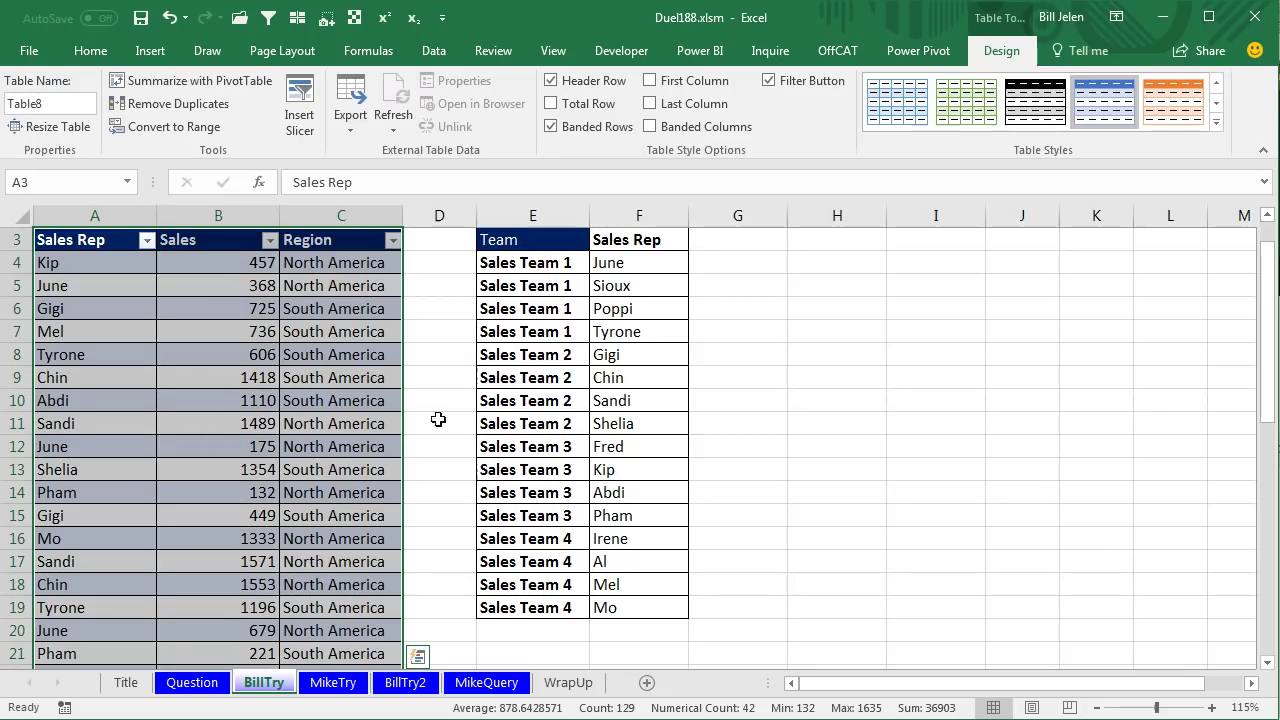
click(532, 264)
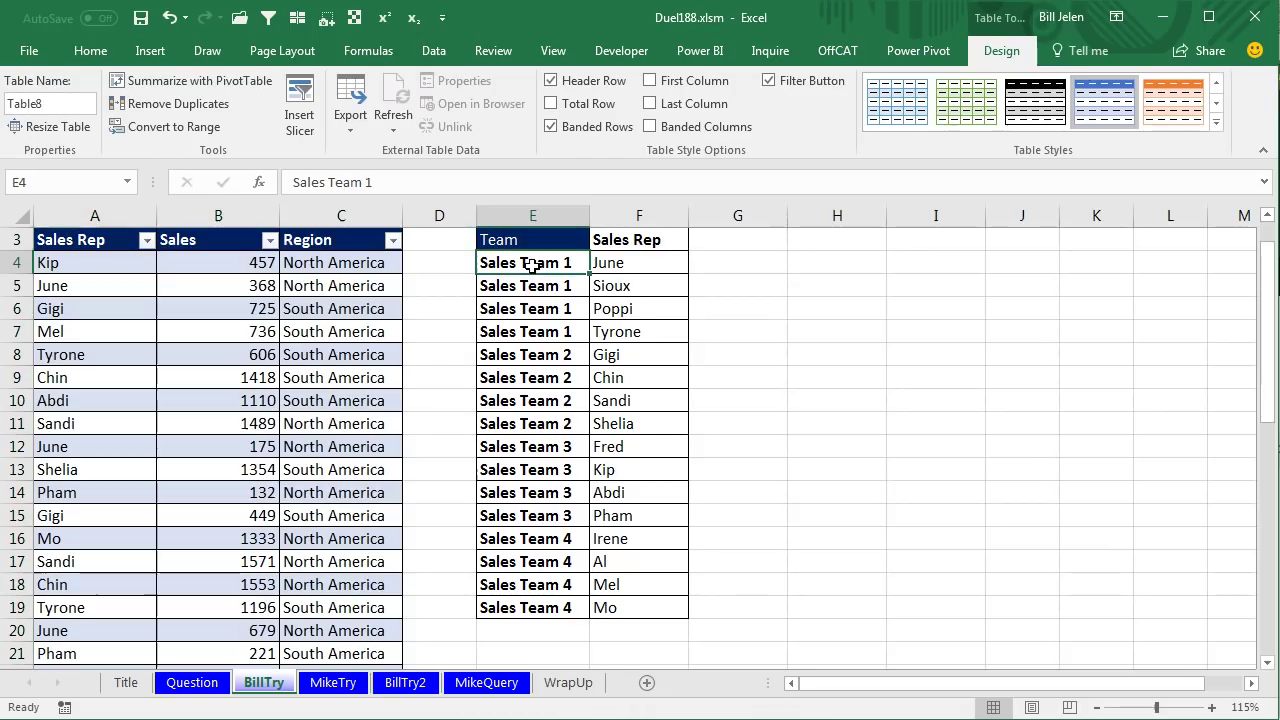
key(ctrl+t)
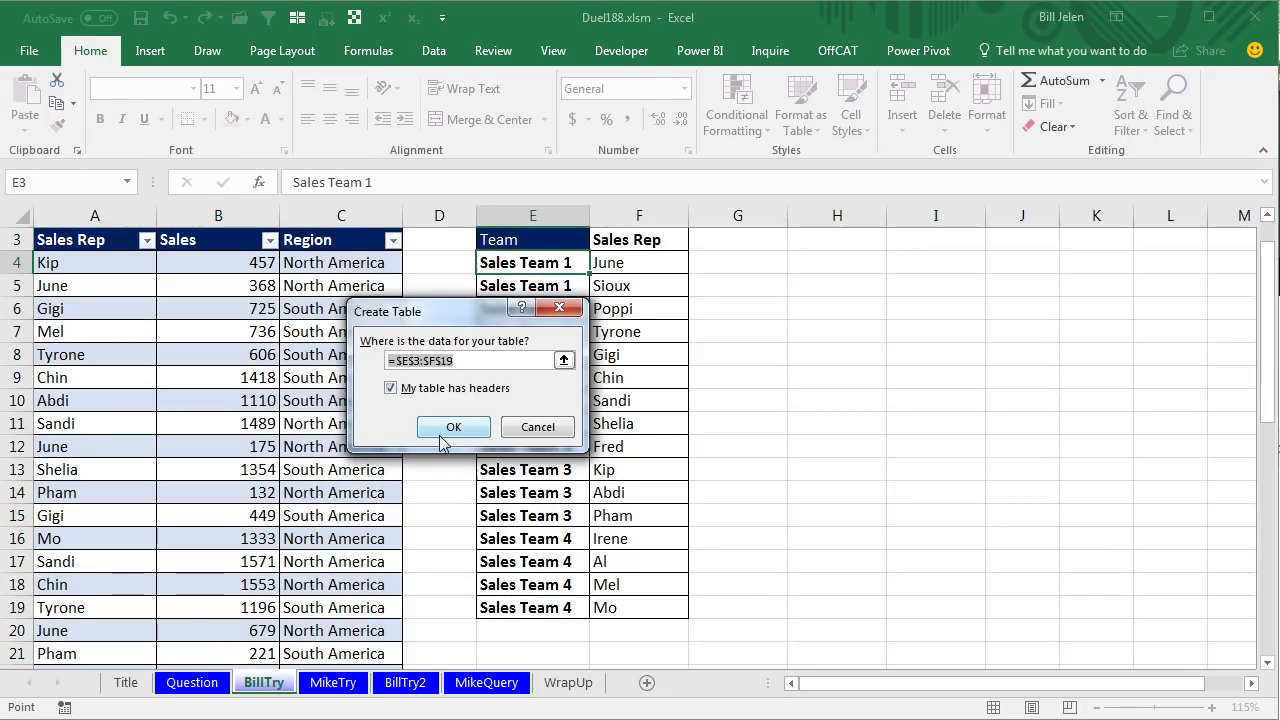
click(445, 425)
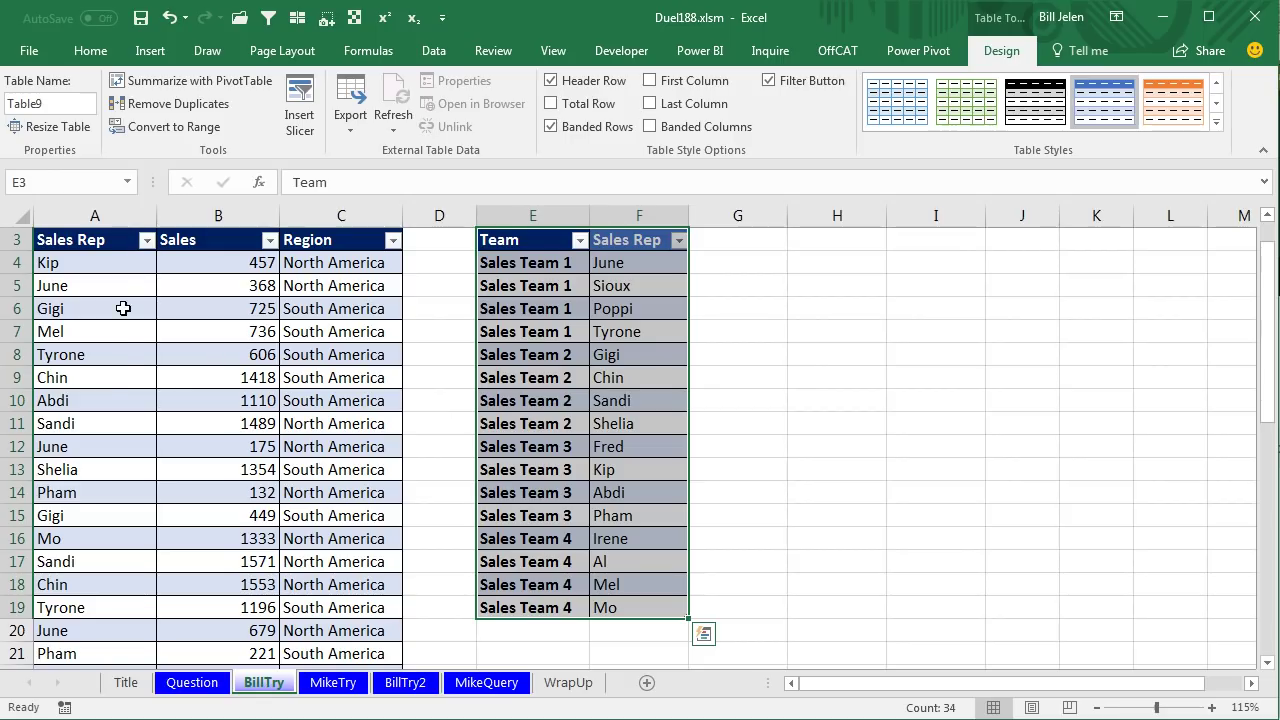
Step: Name the sales table SalesTable and the team table TeamHierarchy
click(120, 262)
click(50, 105)
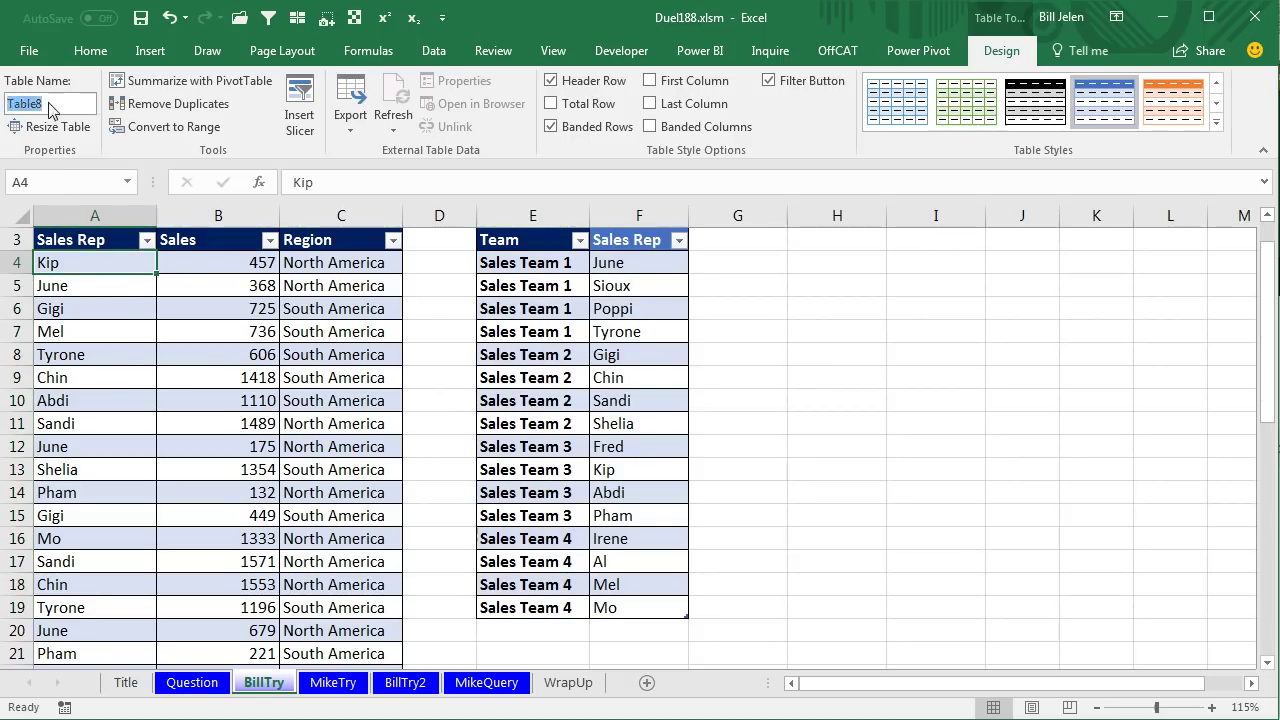
text(SalesTable)
key(Return)
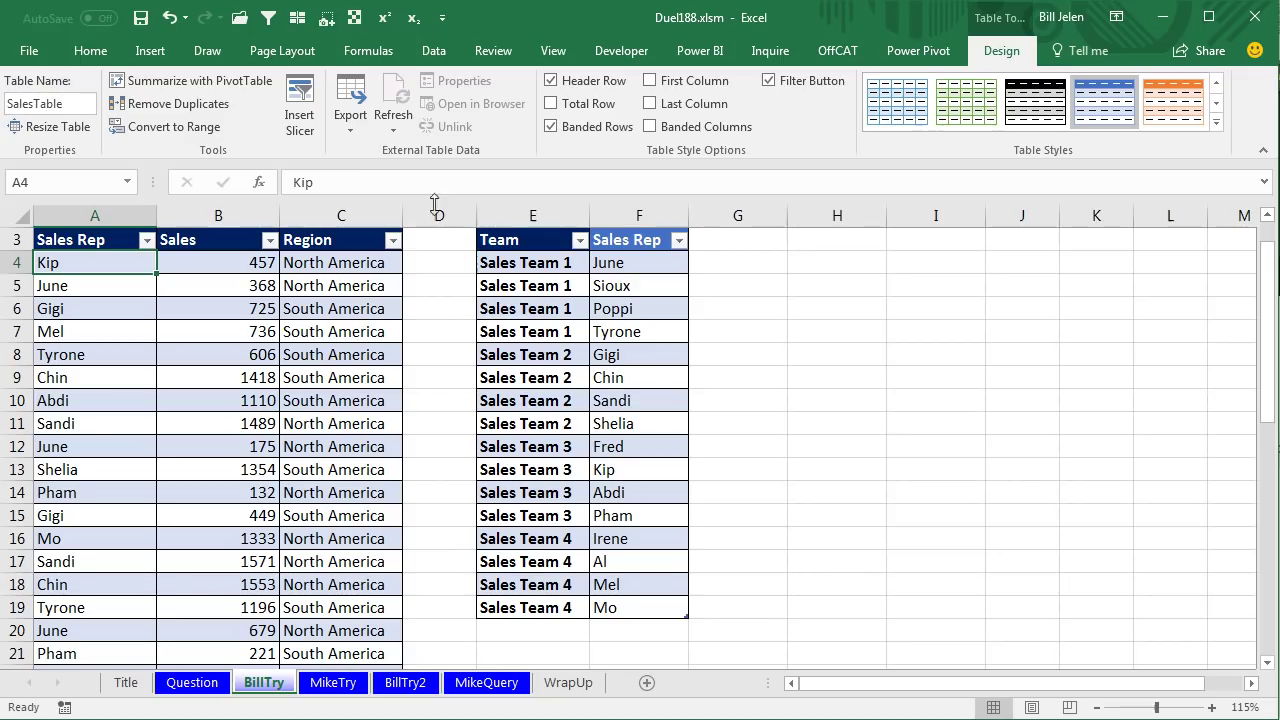
click(506, 262)
click(70, 108)
text(TeamHierarchy)
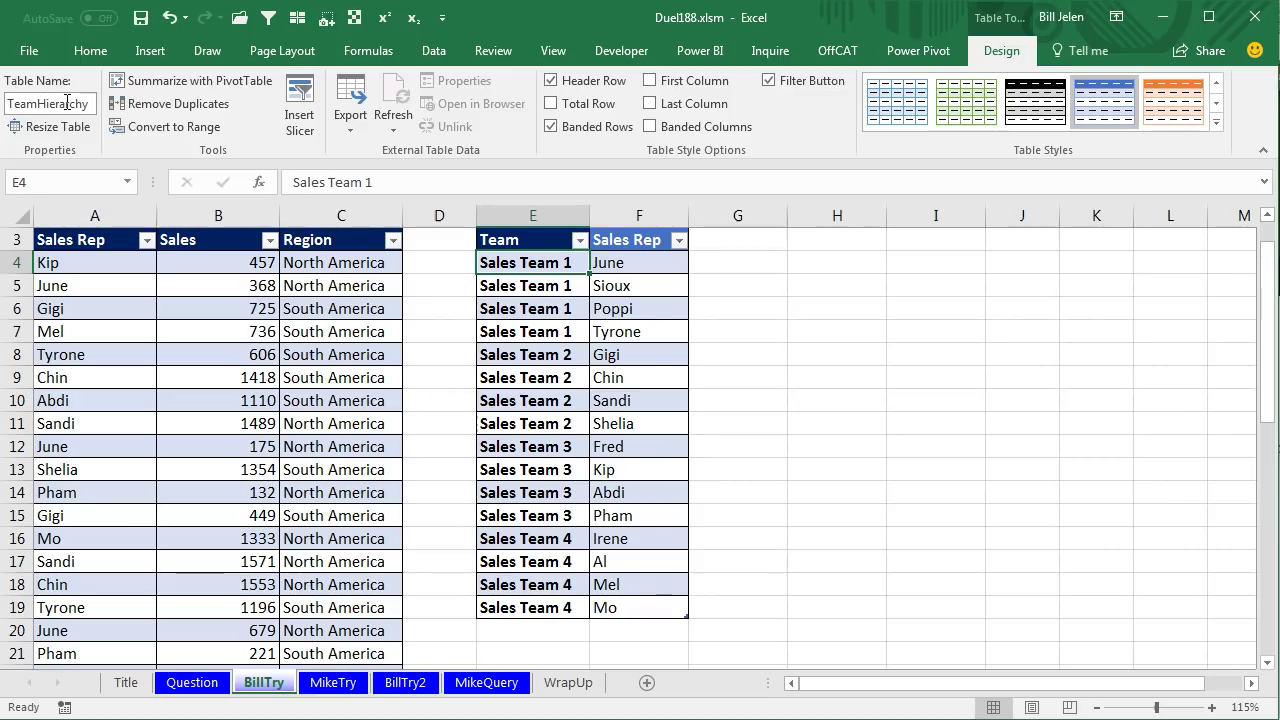
key(Return)
click(62, 260)
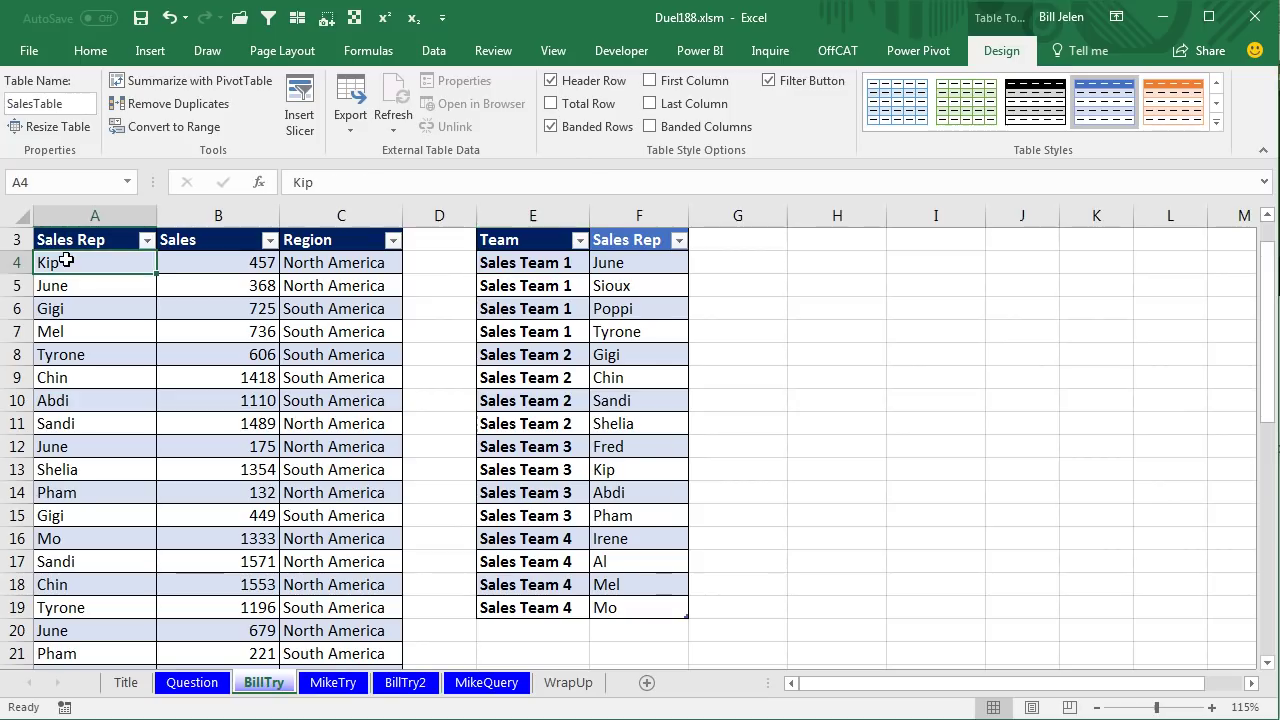
click(150, 50)
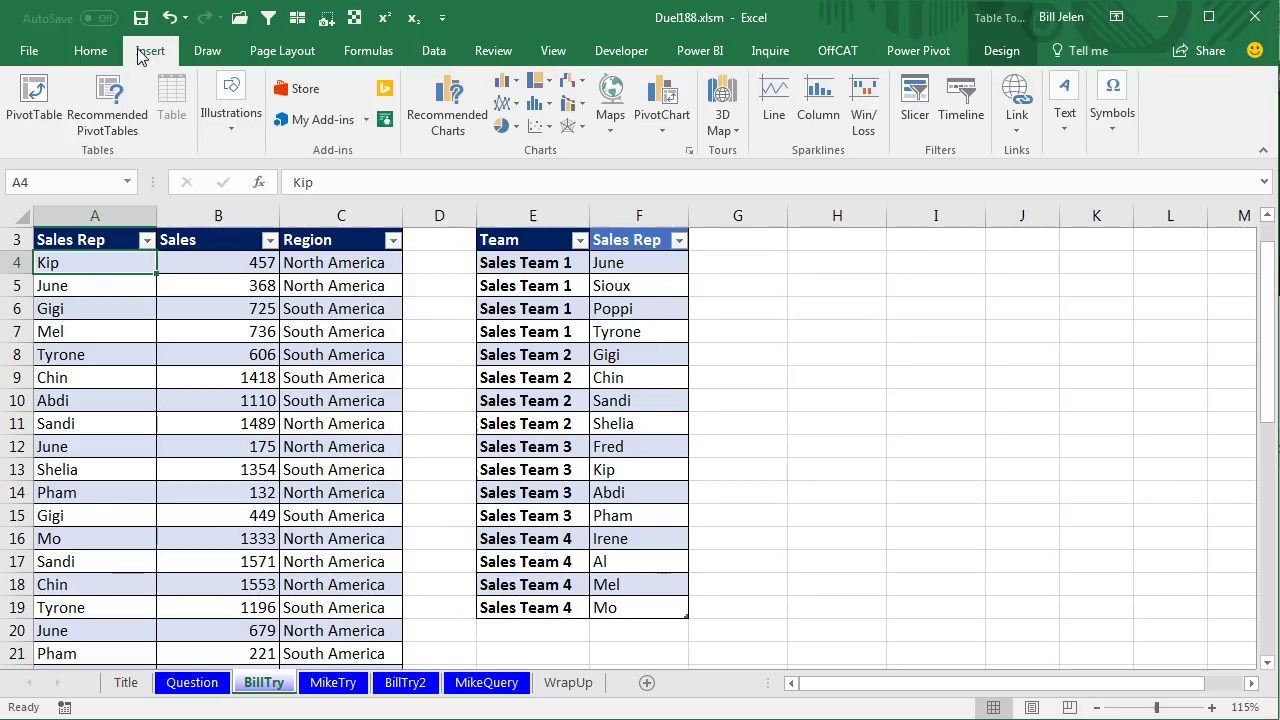
Step: Insert a PivotTable from SalesTable on a new sheet, adding the data to the Data Model
click(38, 95)
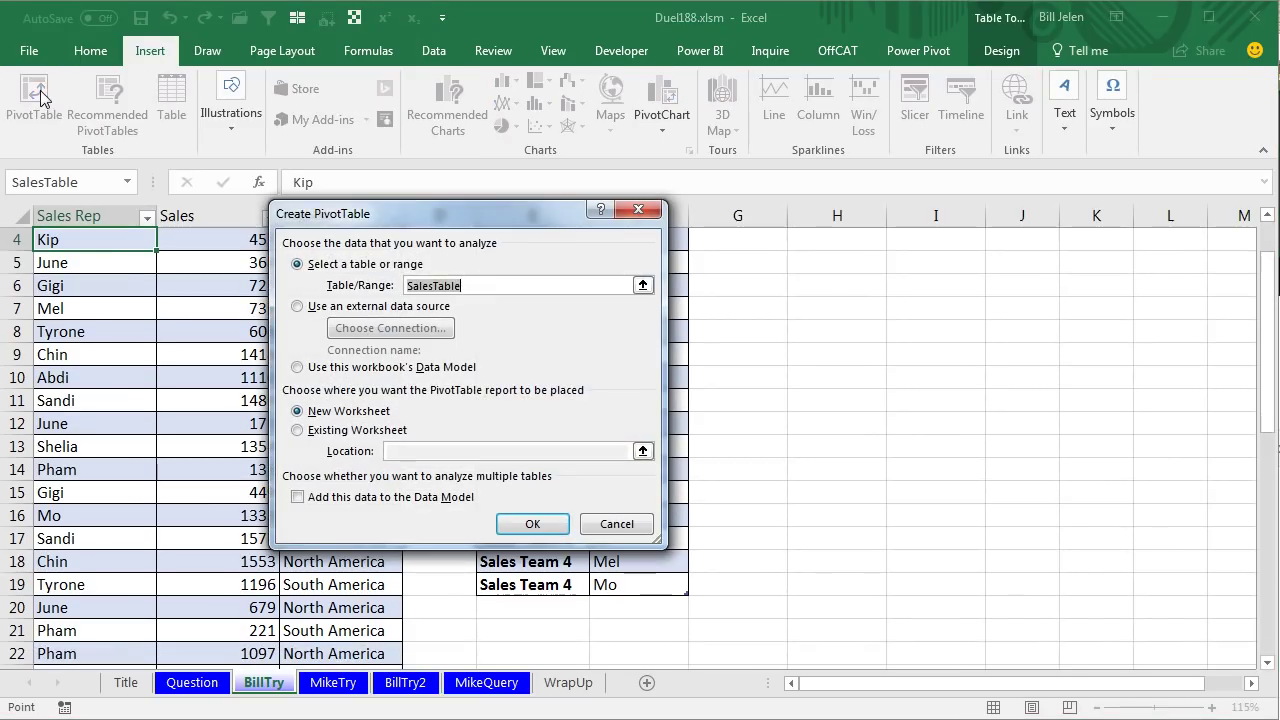
click(298, 497)
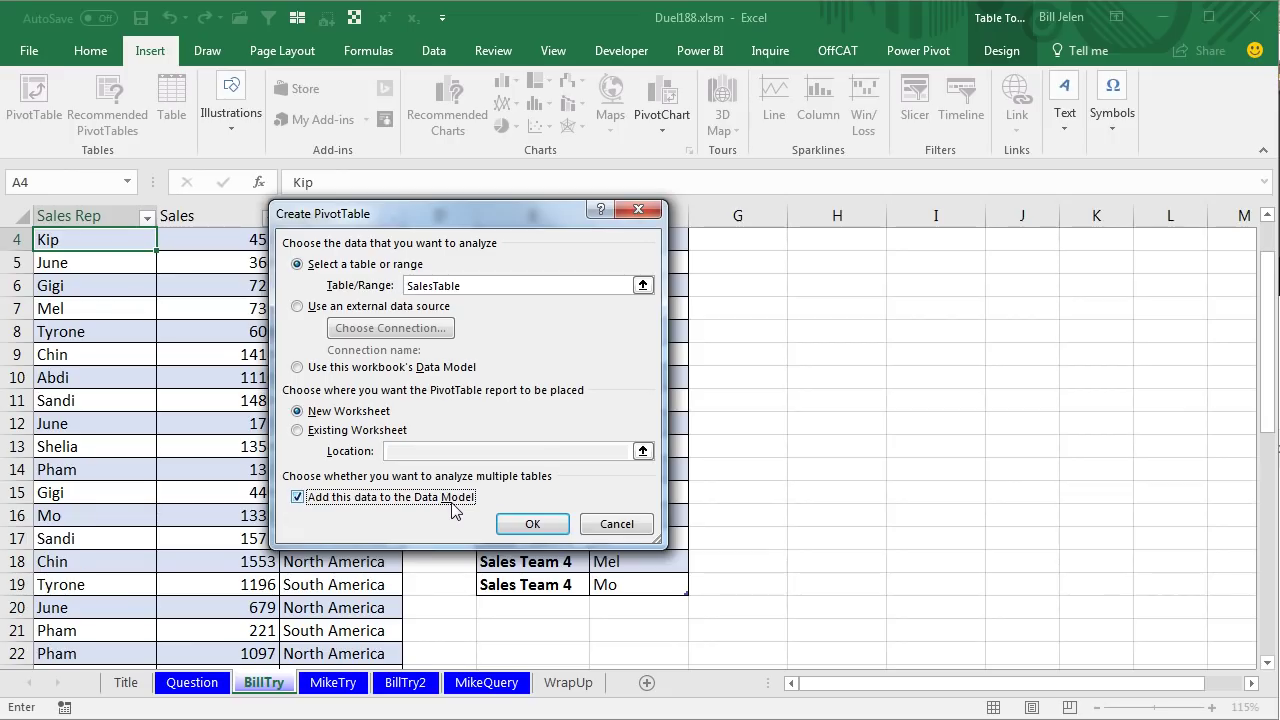
click(531, 525)
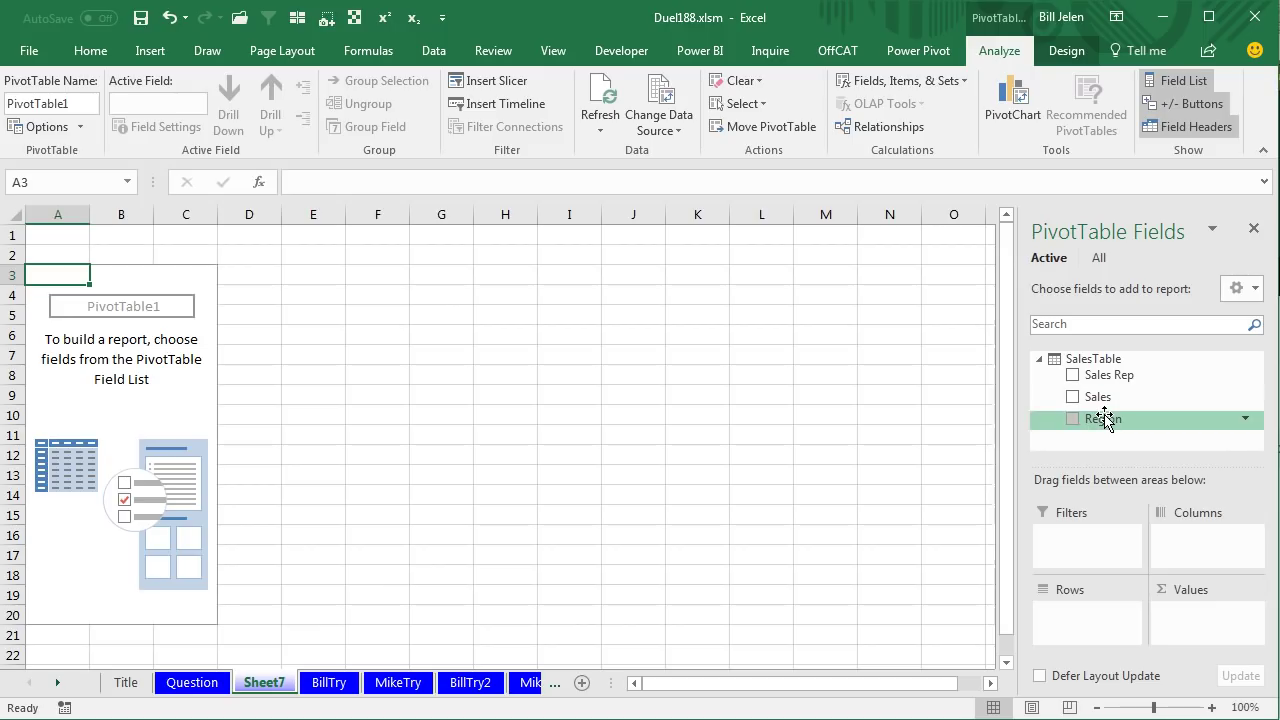
Step: Put Region in Rows, Sum of Sales in Values, and TeamHierarchy's Team in Columns
drag(1105, 420, 1077, 618)
drag(1095, 397, 1180, 634)
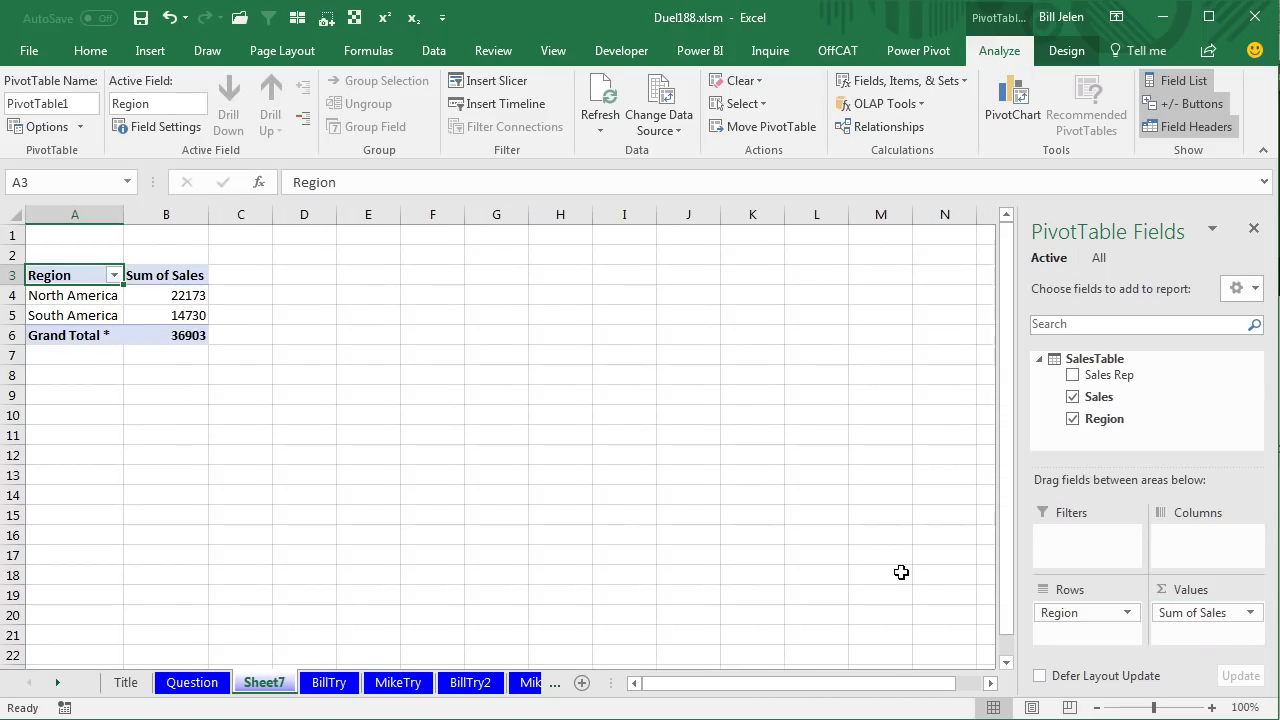
click(1100, 259)
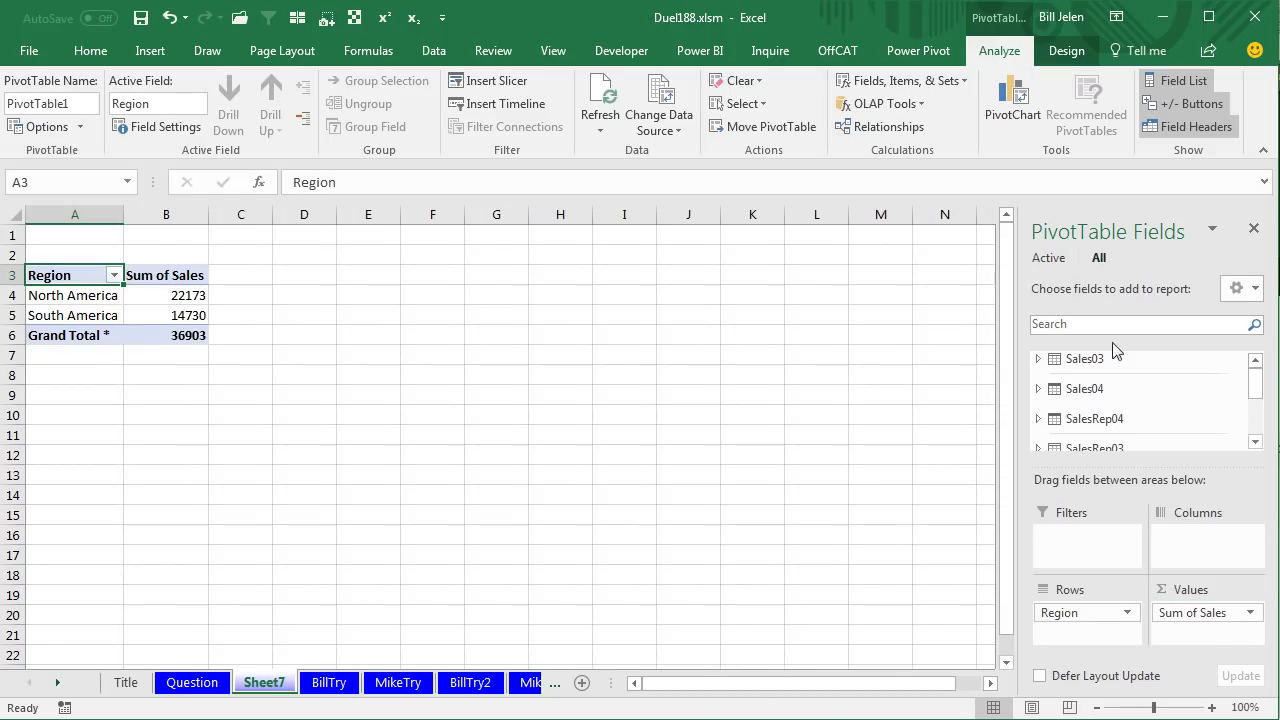
drag(1257, 388, 1257, 420)
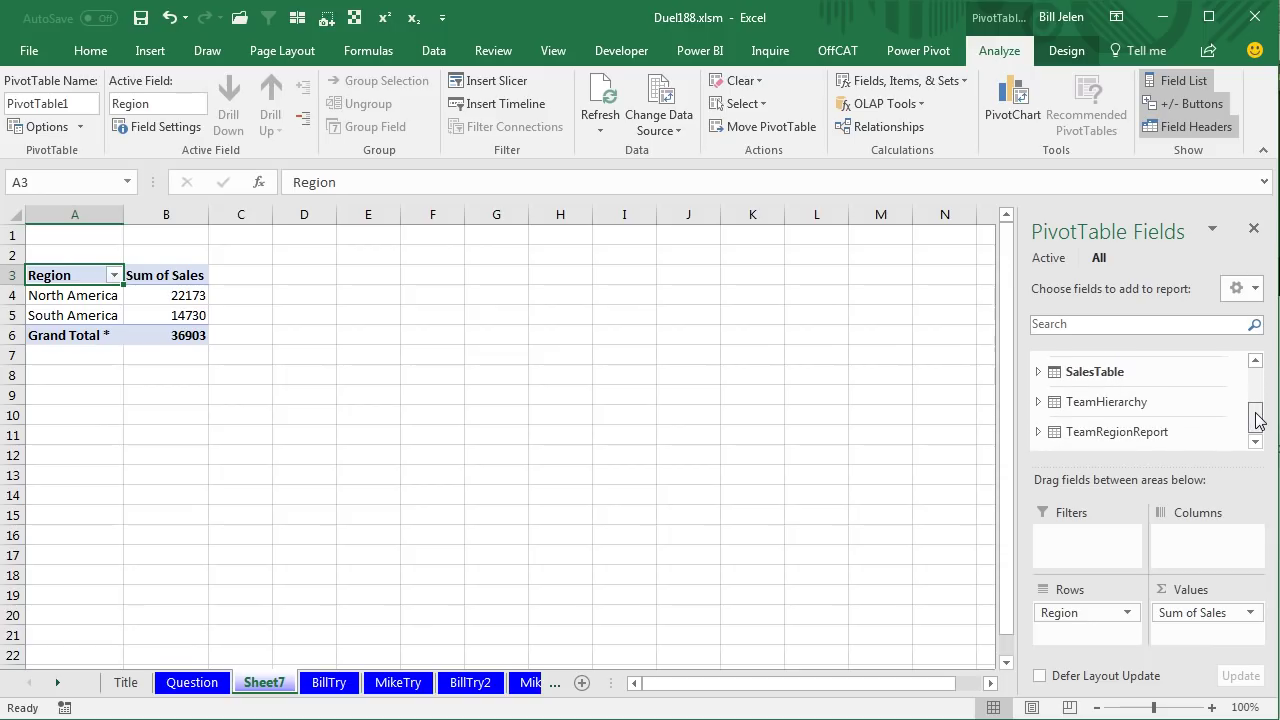
click(1039, 402)
drag(1099, 418, 1198, 540)
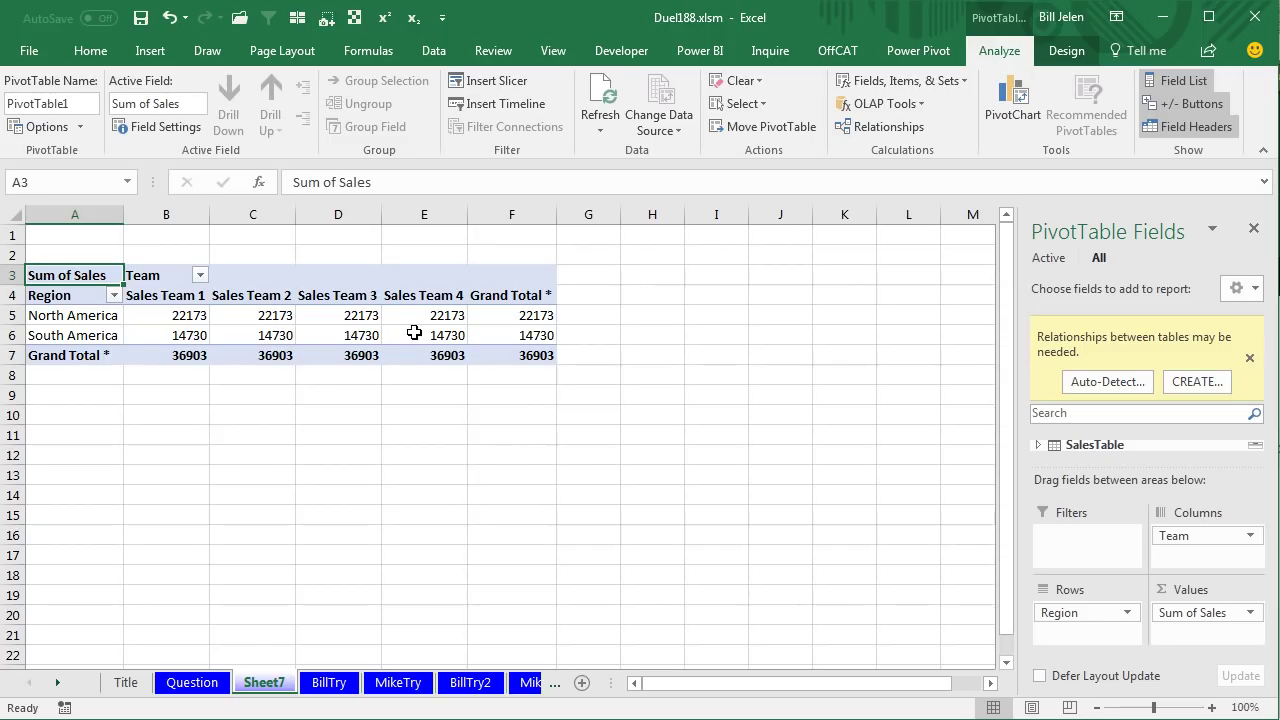
mouse_move(413, 332)
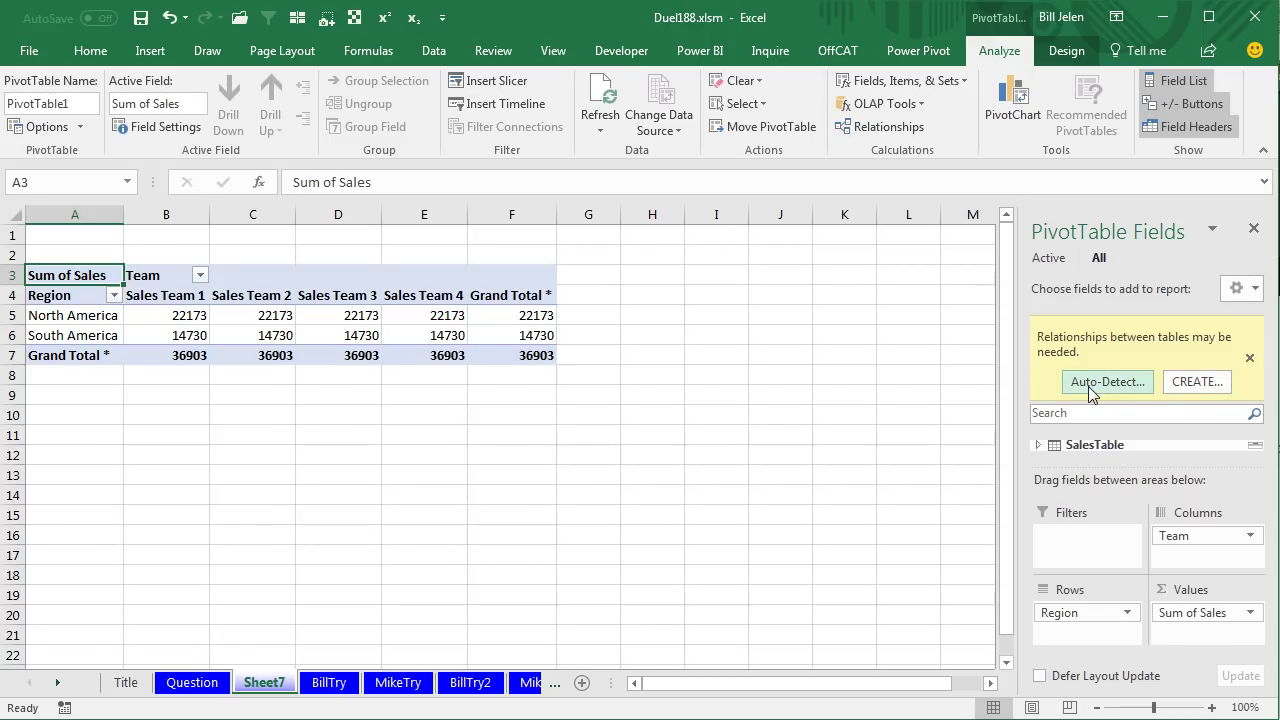
Step: Relate SalesTable's Sales Rep column to TeamHierarchy's Sales Rep column
click(1188, 389)
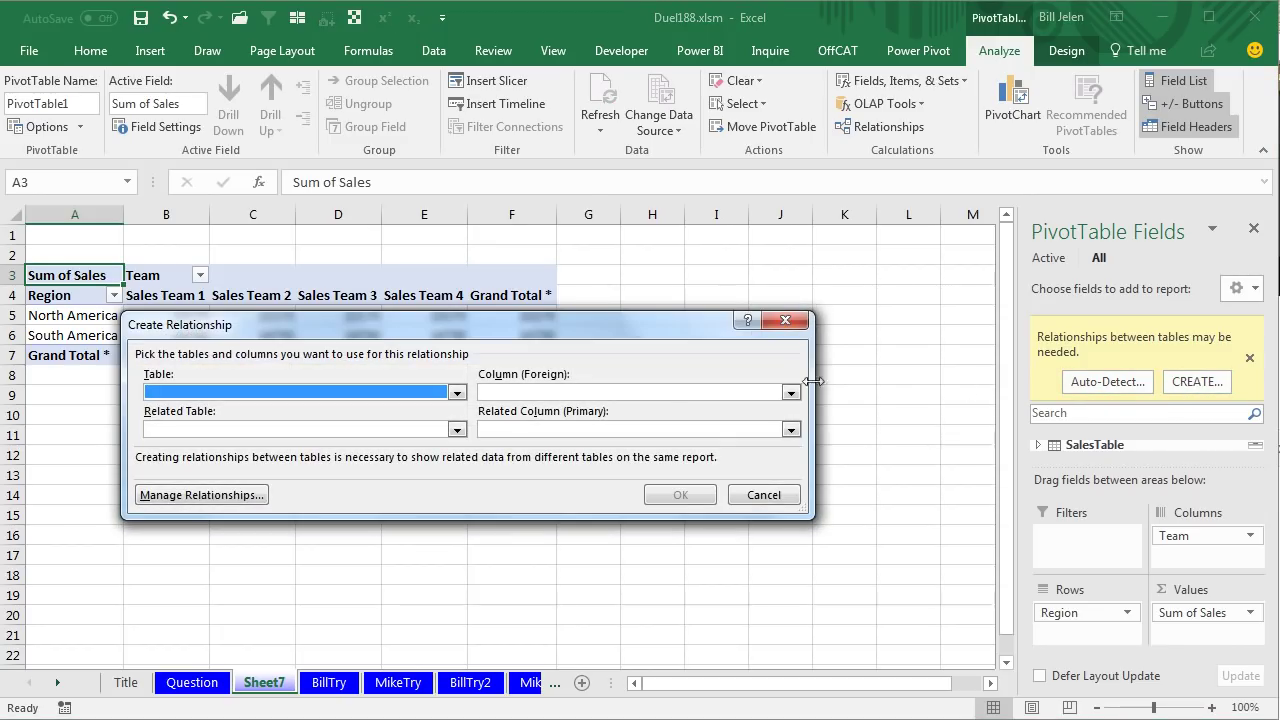
click(457, 393)
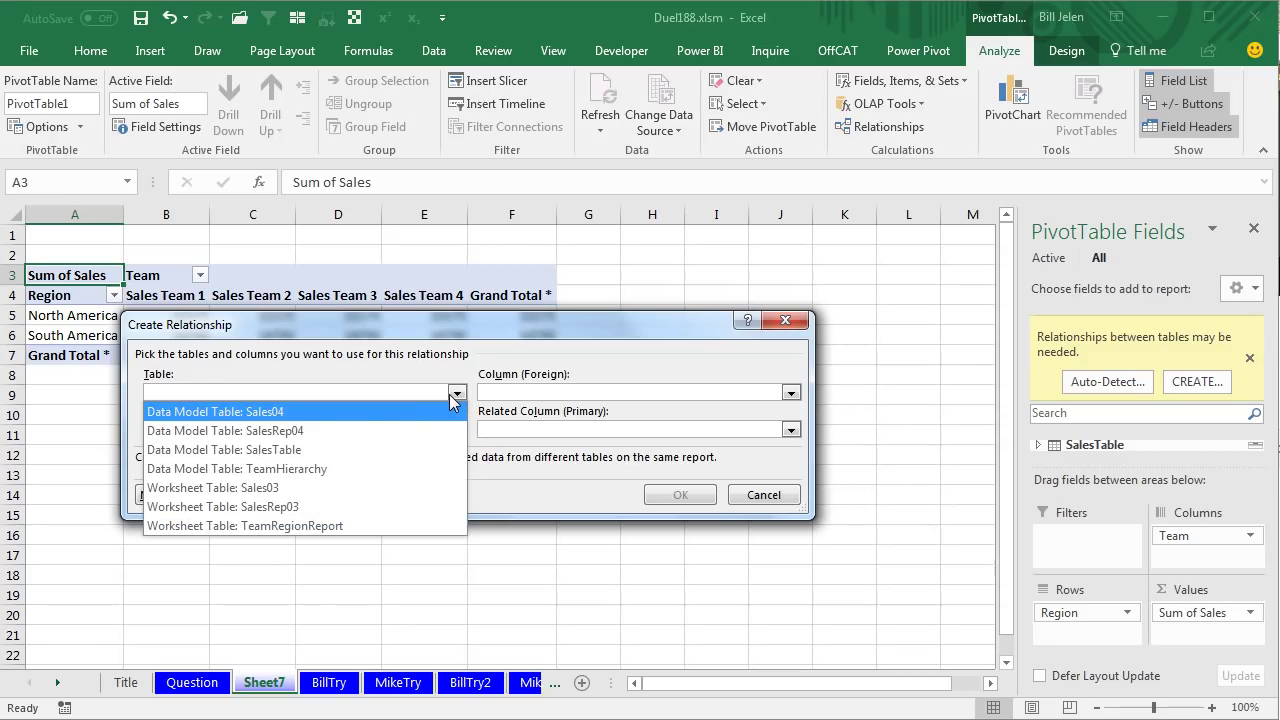
click(340, 449)
click(501, 393)
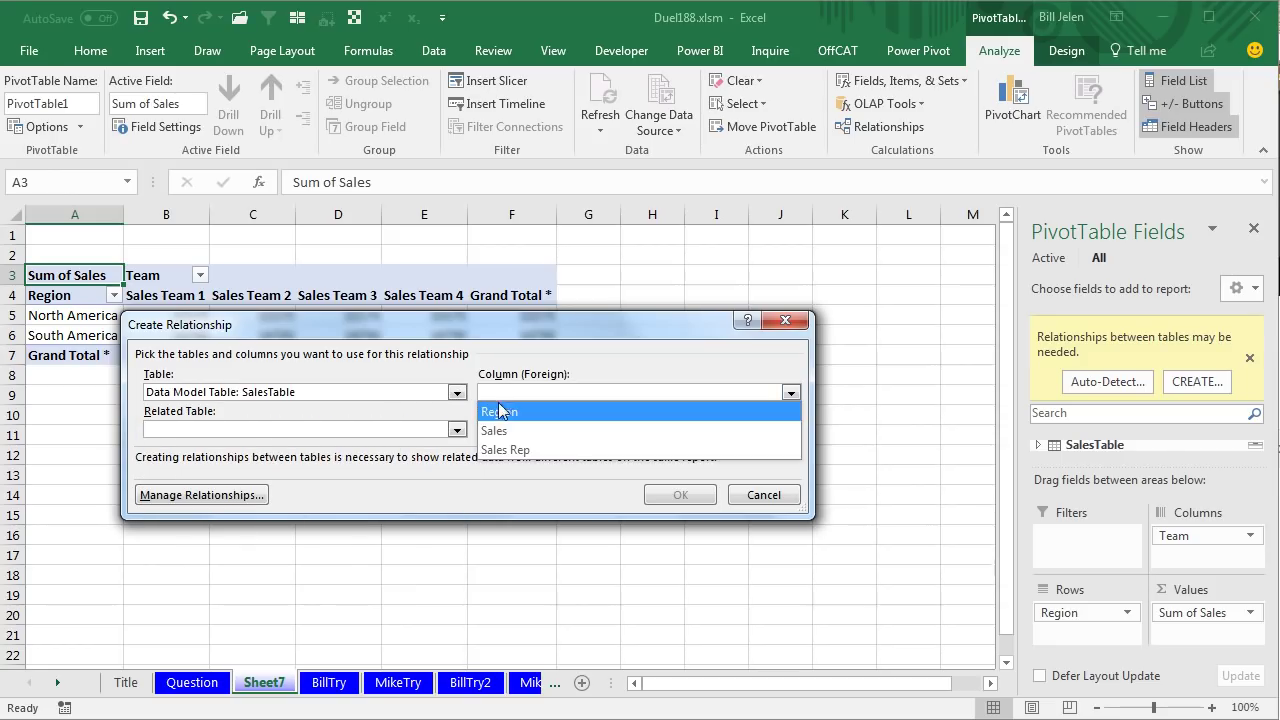
click(500, 449)
click(456, 430)
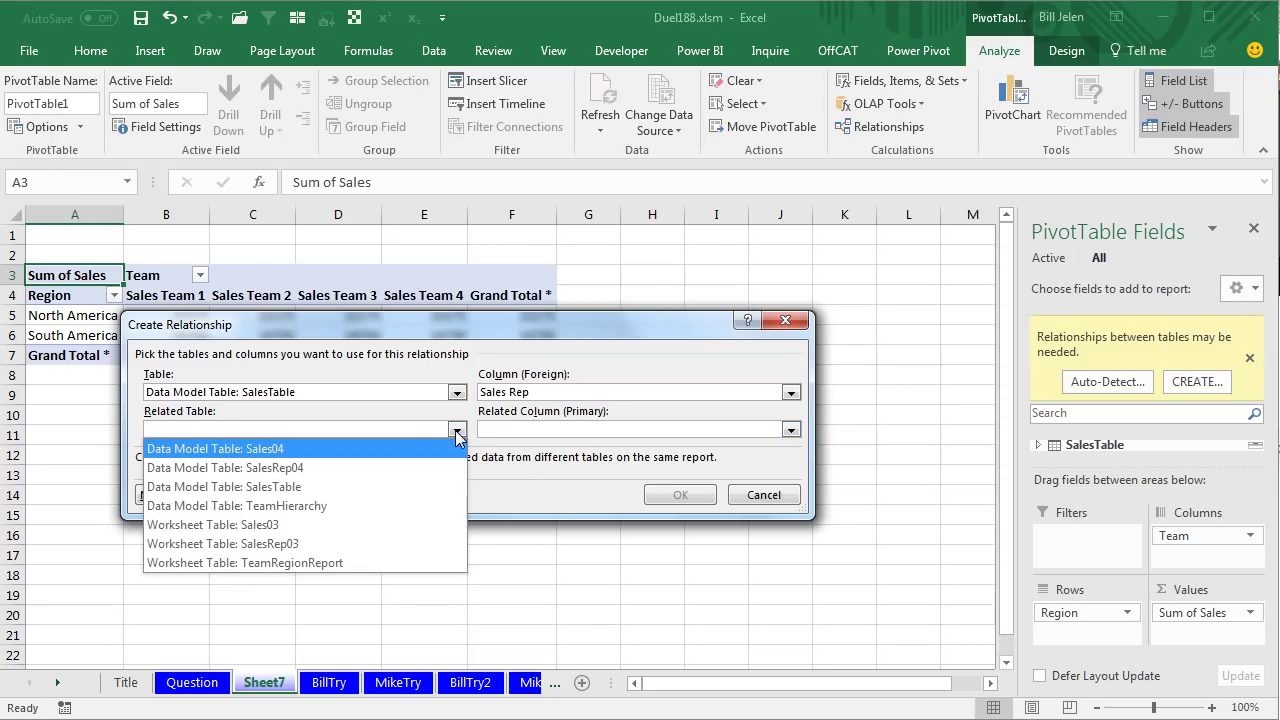
click(302, 507)
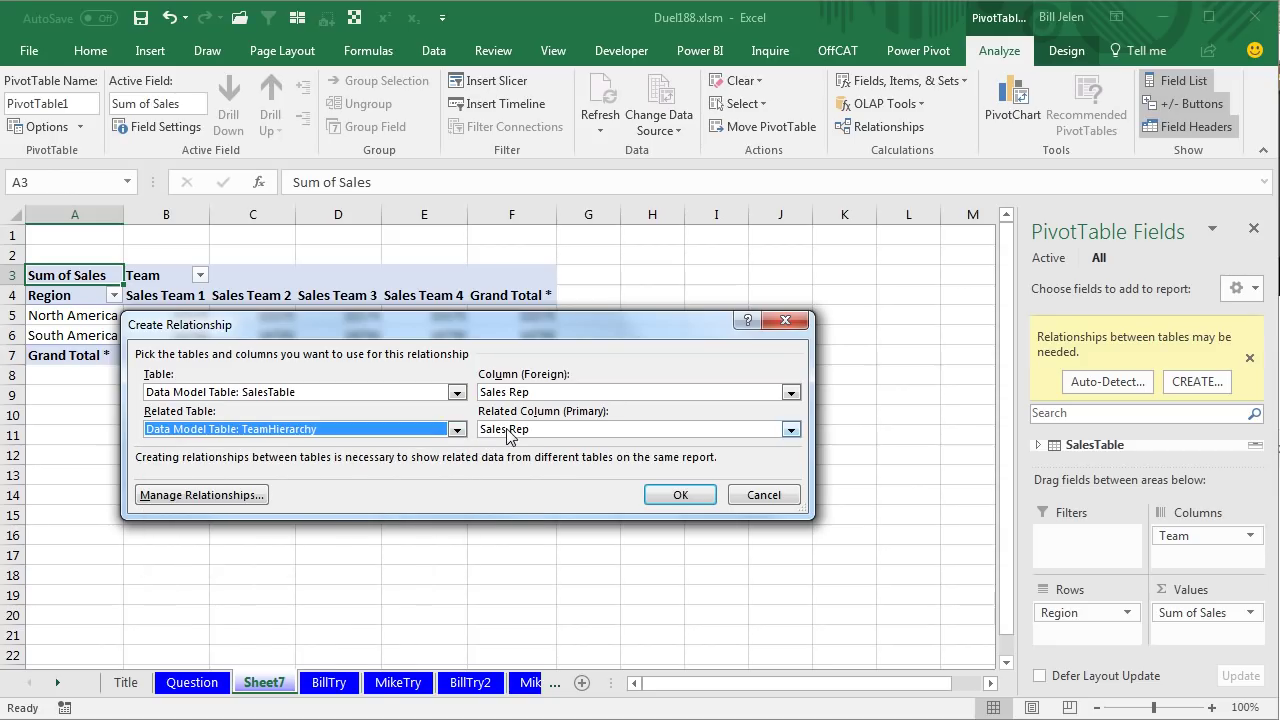
click(703, 495)
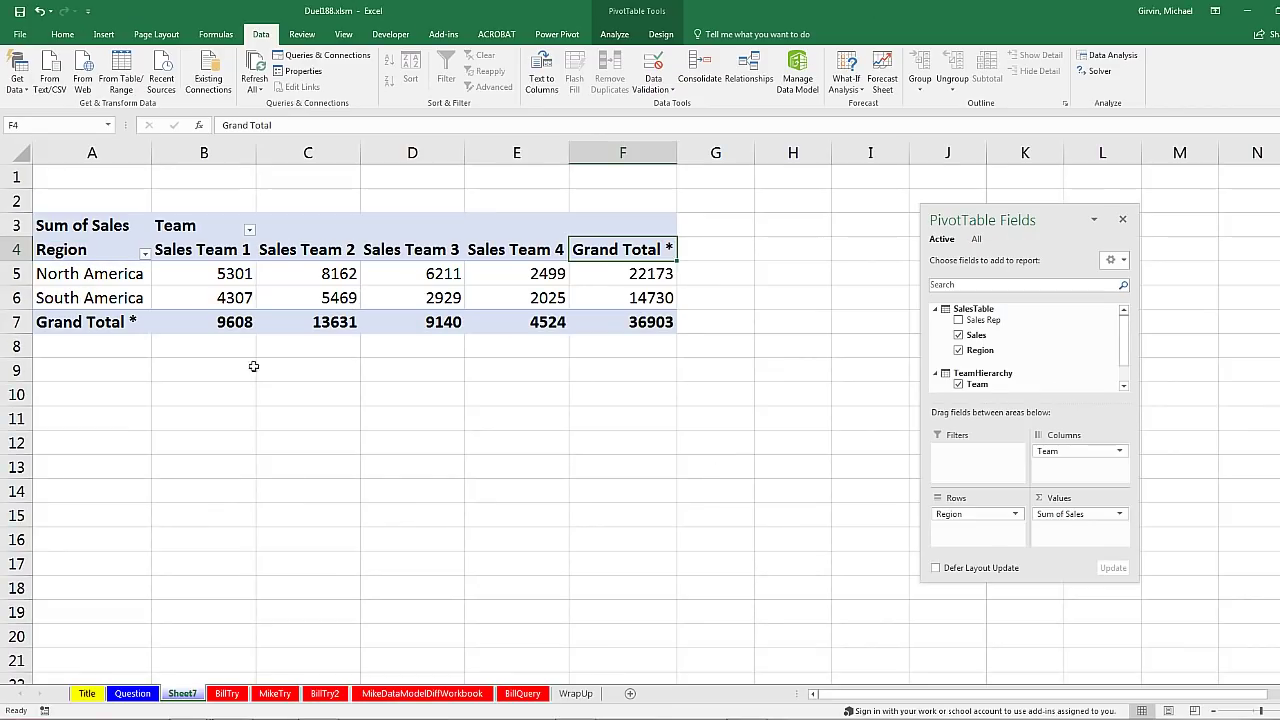
Step: Return to the BillTry sheet with cell H3 selected
mouse_move(415, 297)
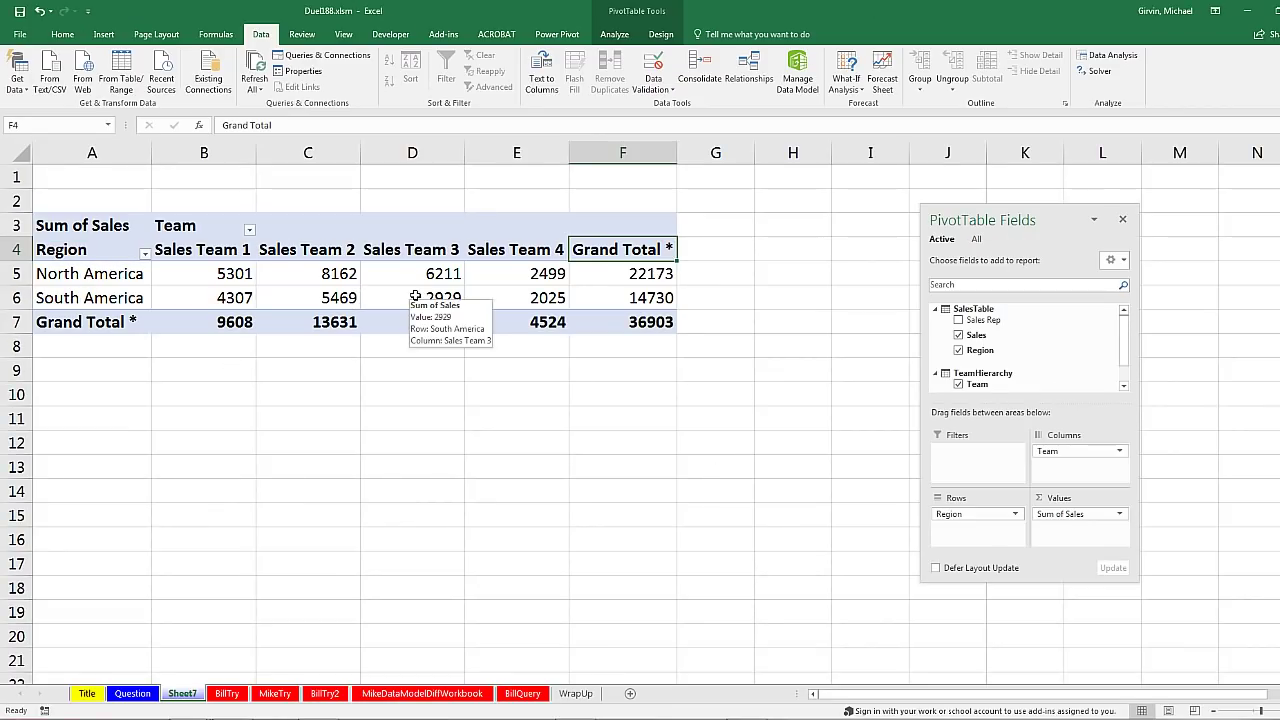
click(227, 693)
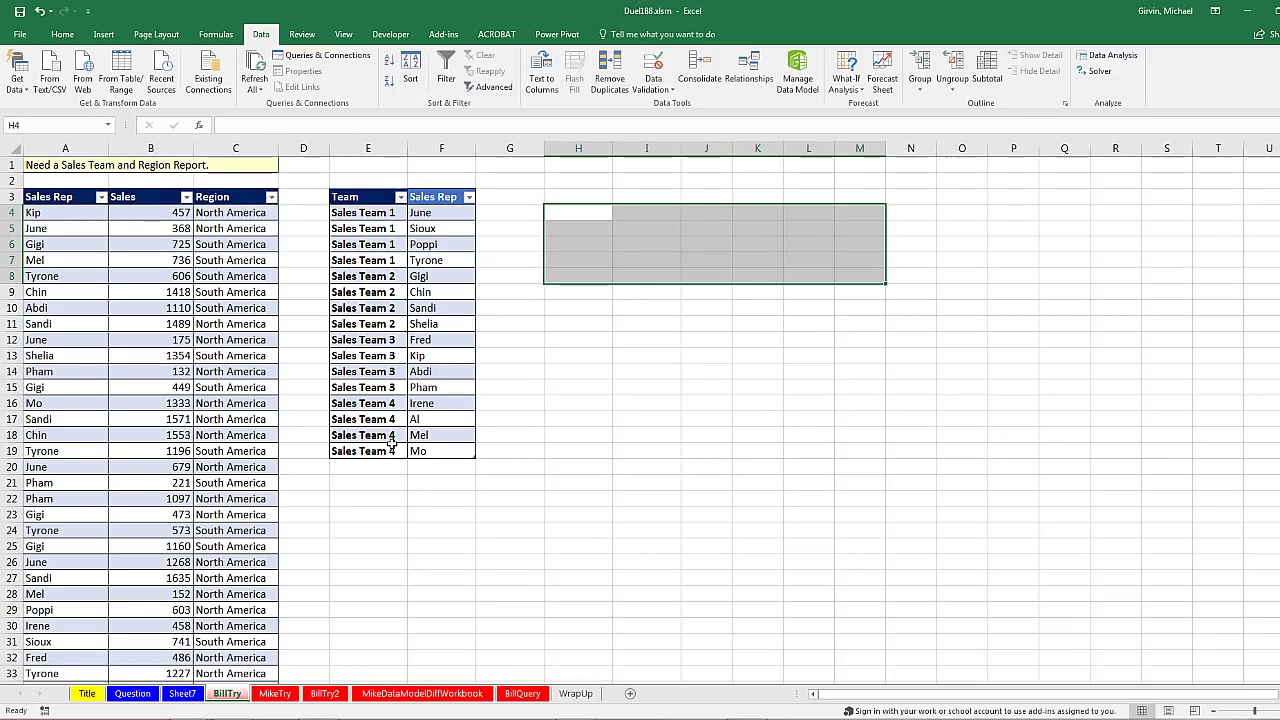
key(Up)
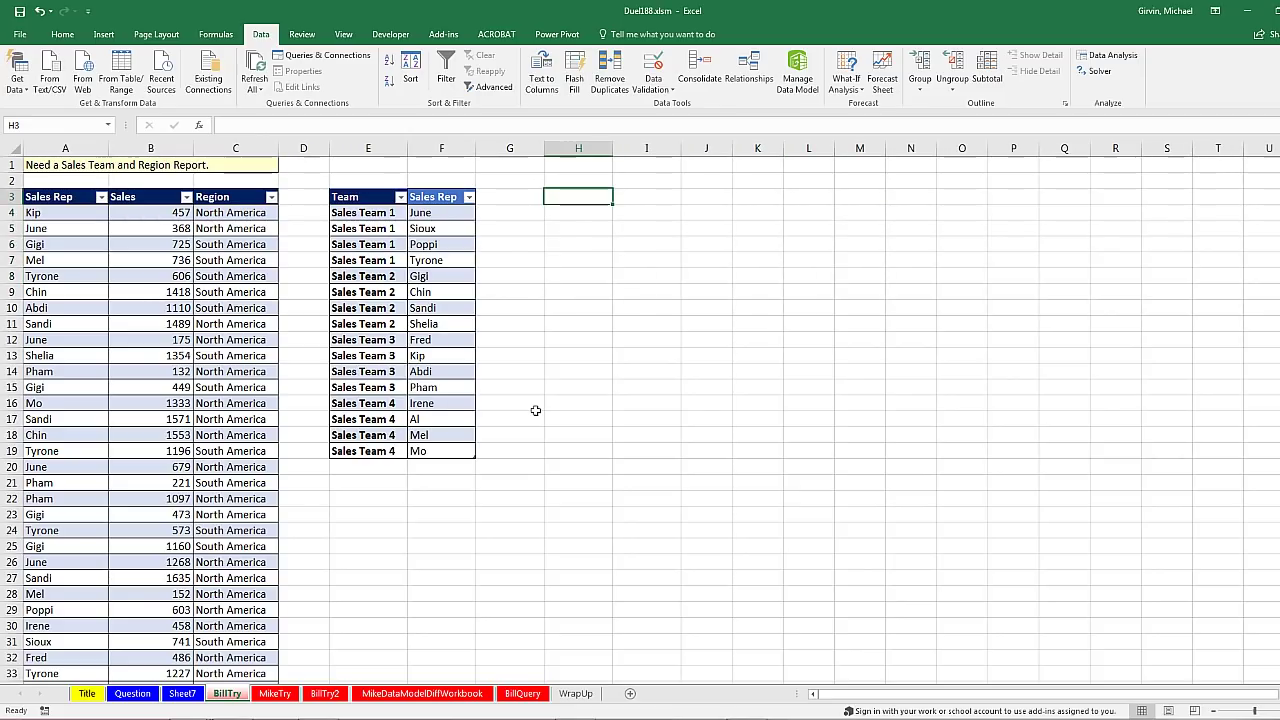
click(280, 697)
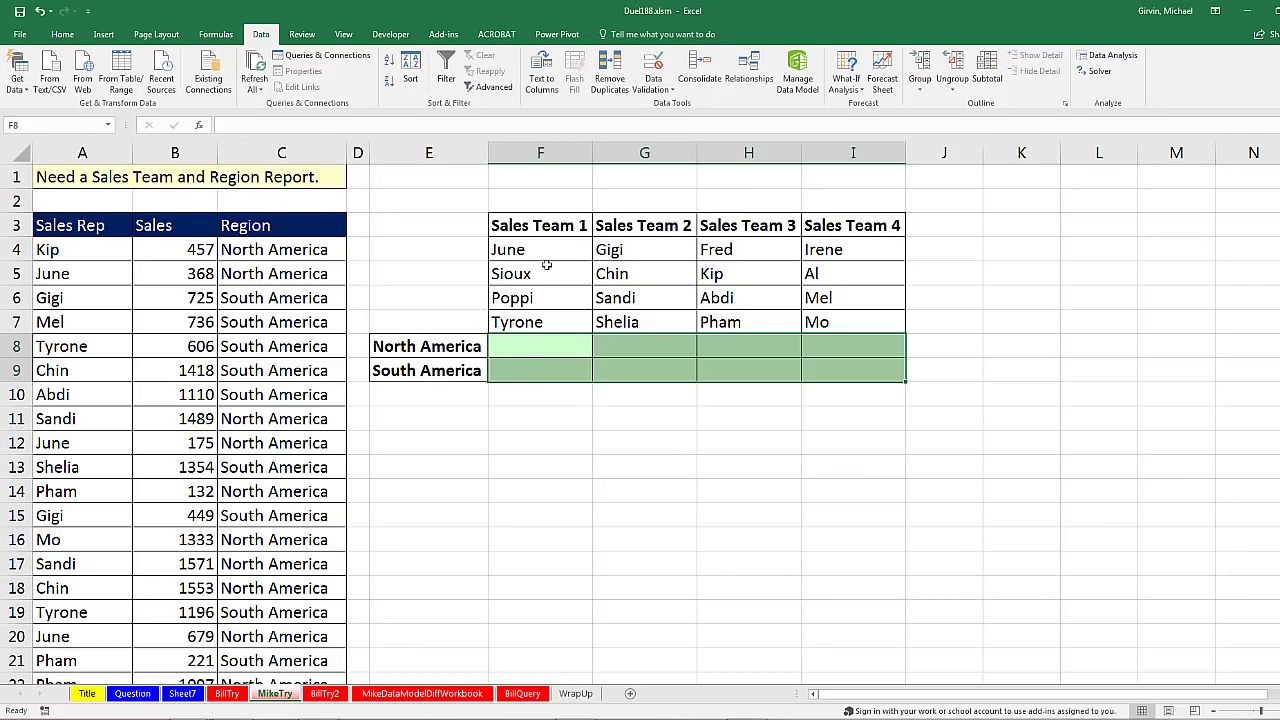
drag(540, 250, 541, 322)
drag(630, 249, 645, 320)
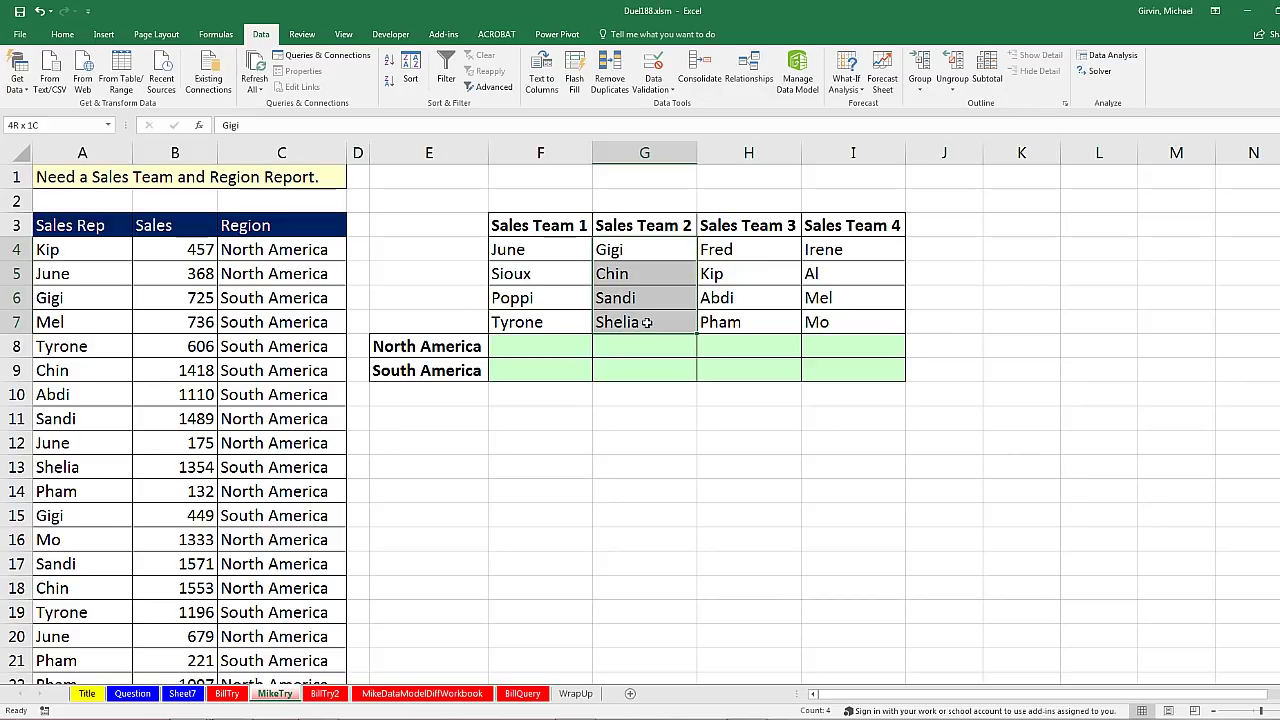
click(641, 351)
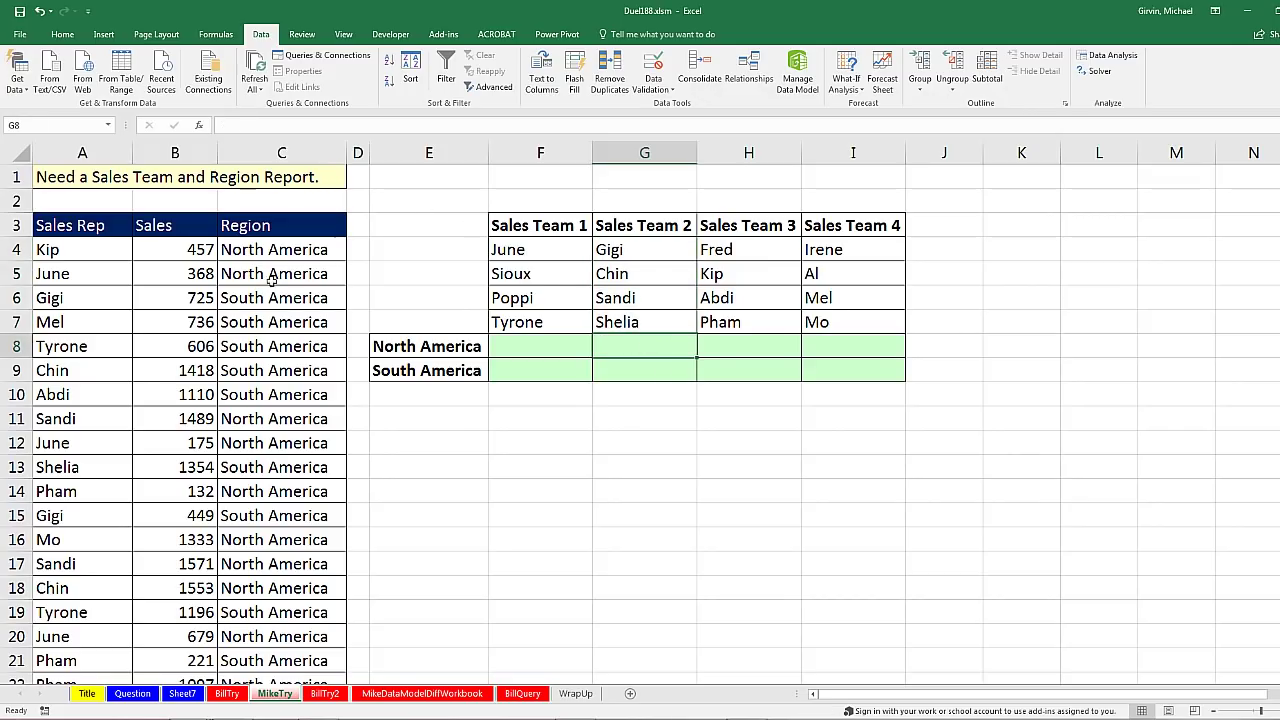
drag(65, 249, 251, 255)
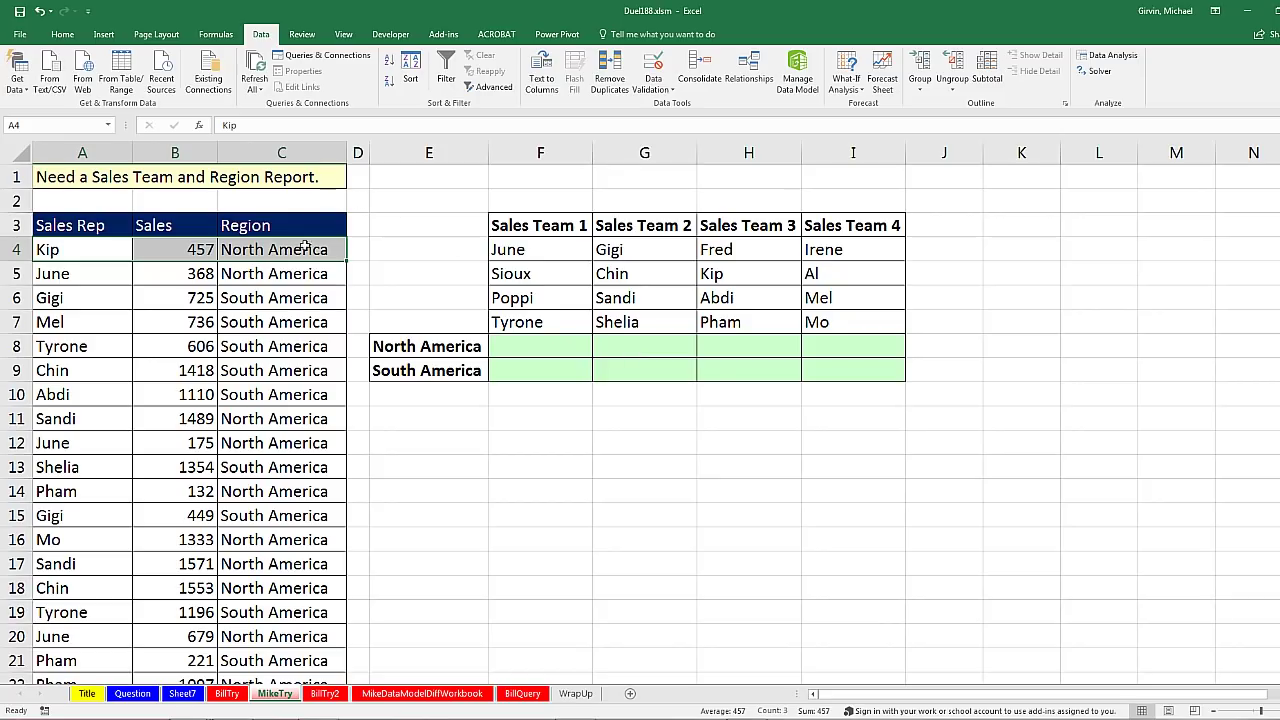
click(543, 345)
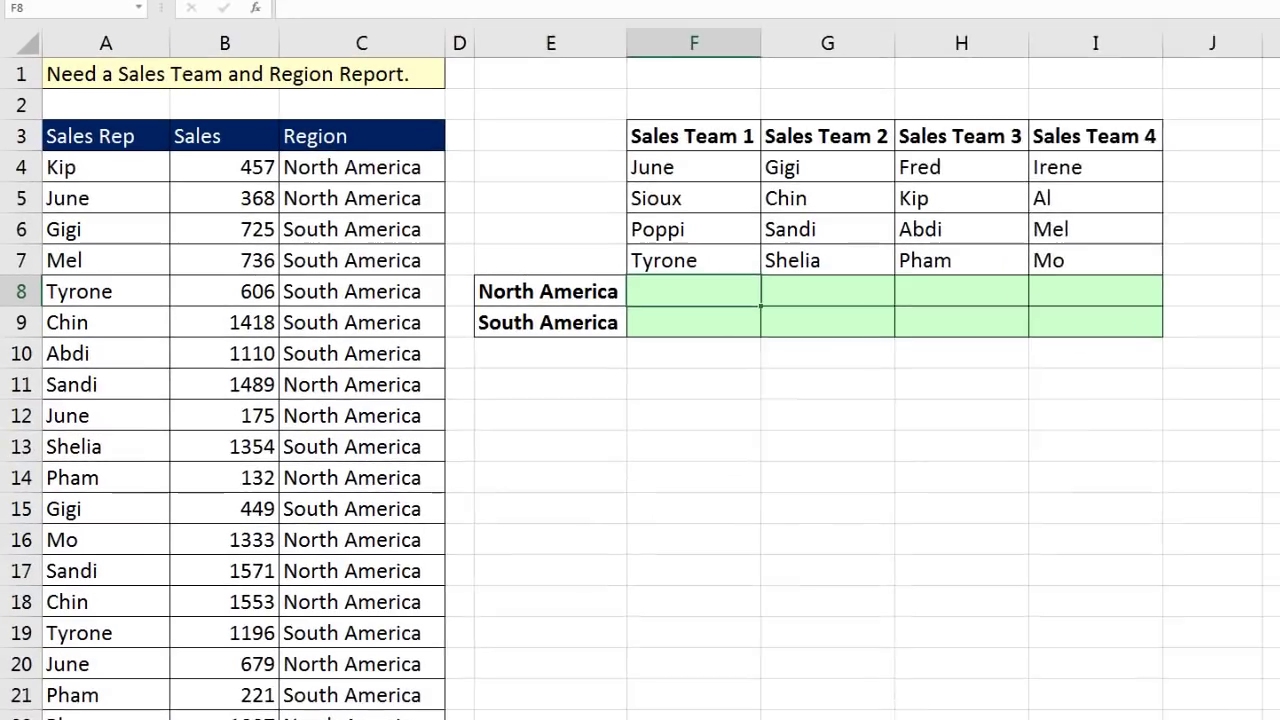
Step: In F8, start a SUMIFS with sum range $B$4:$B$45 and criteria range $A$4:$A$45
text(=sum)
key(Down)
key(Down)
key(Tab)
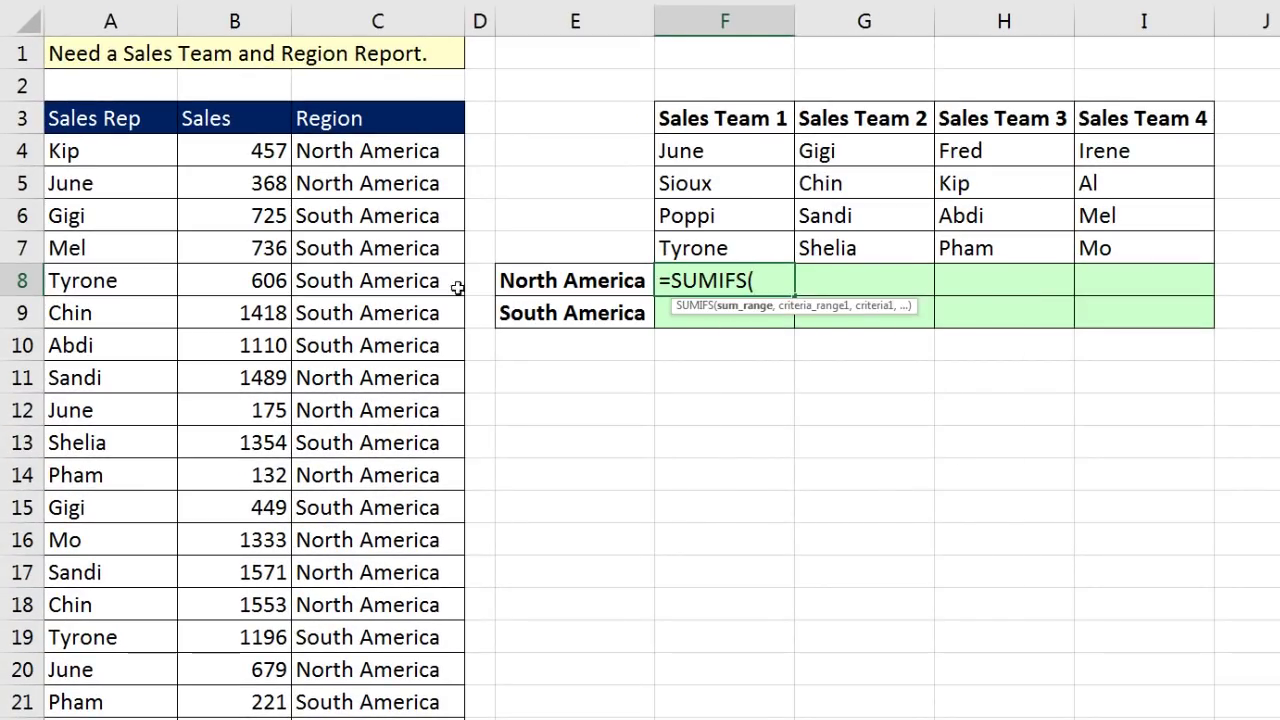
click(235, 151)
key(ctrl+shift+Down)
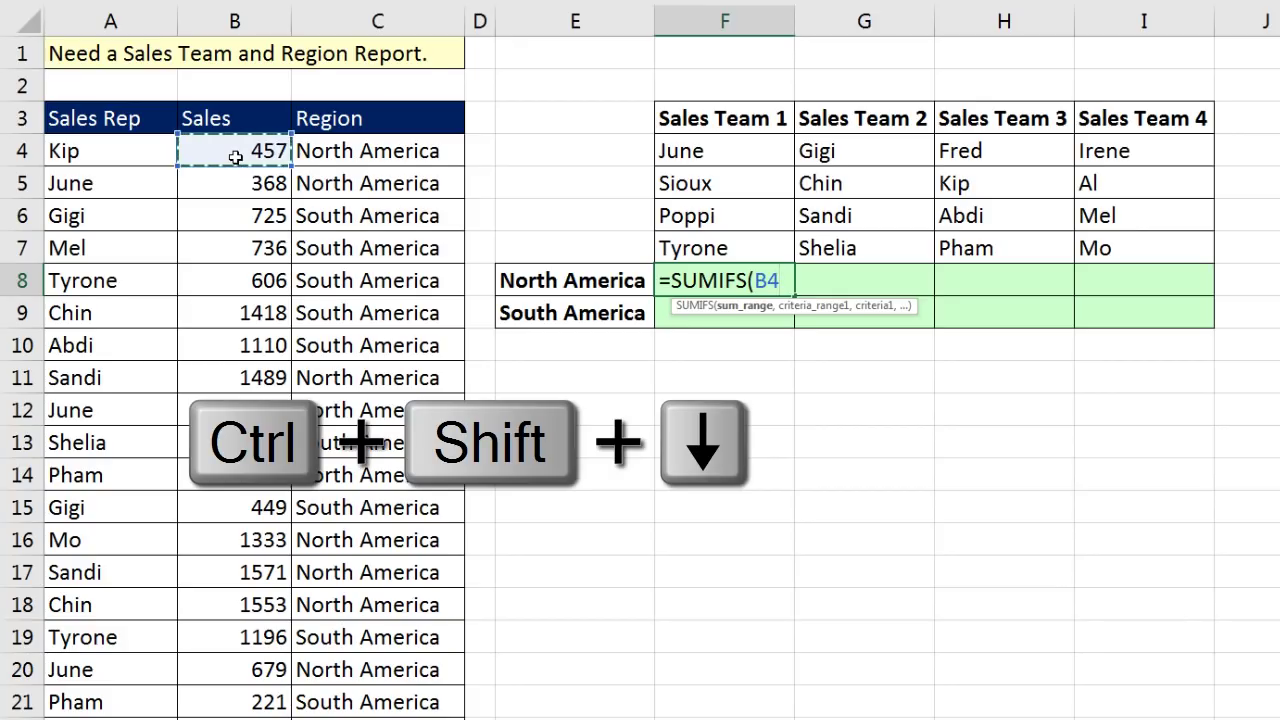
key(F4)
scroll(235, 157, up, 1)
text(,)
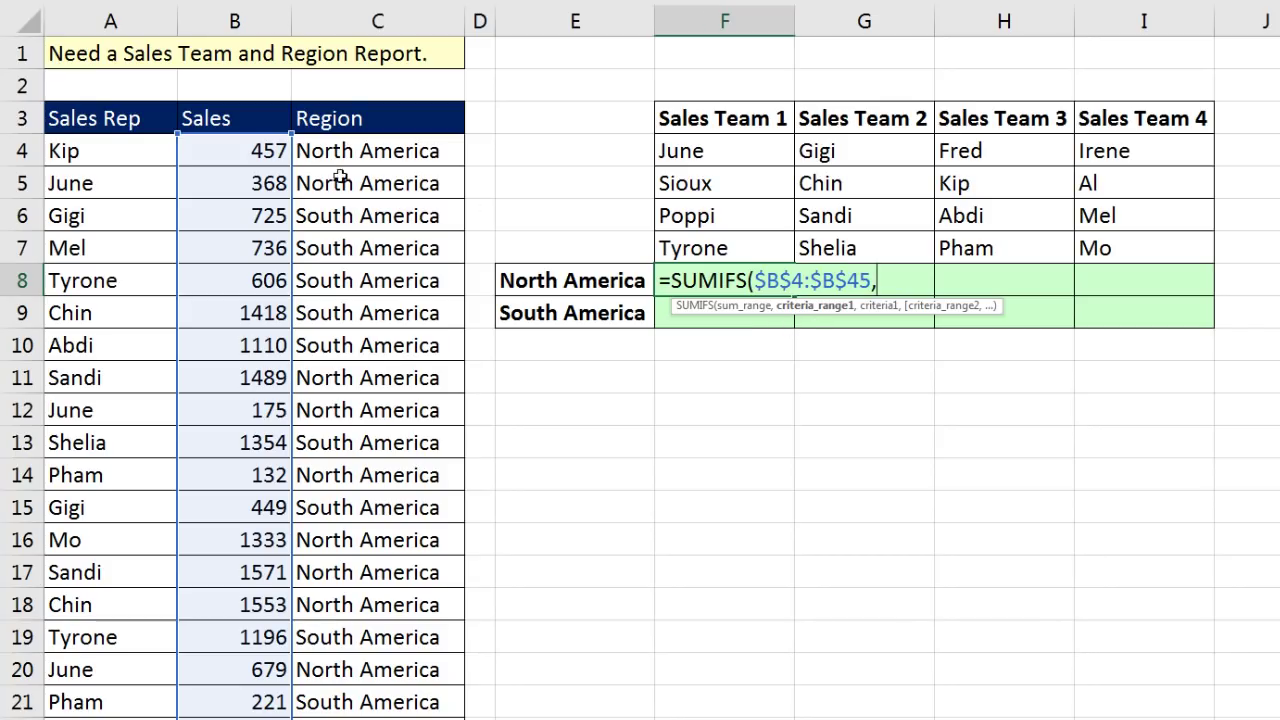
click(119, 154)
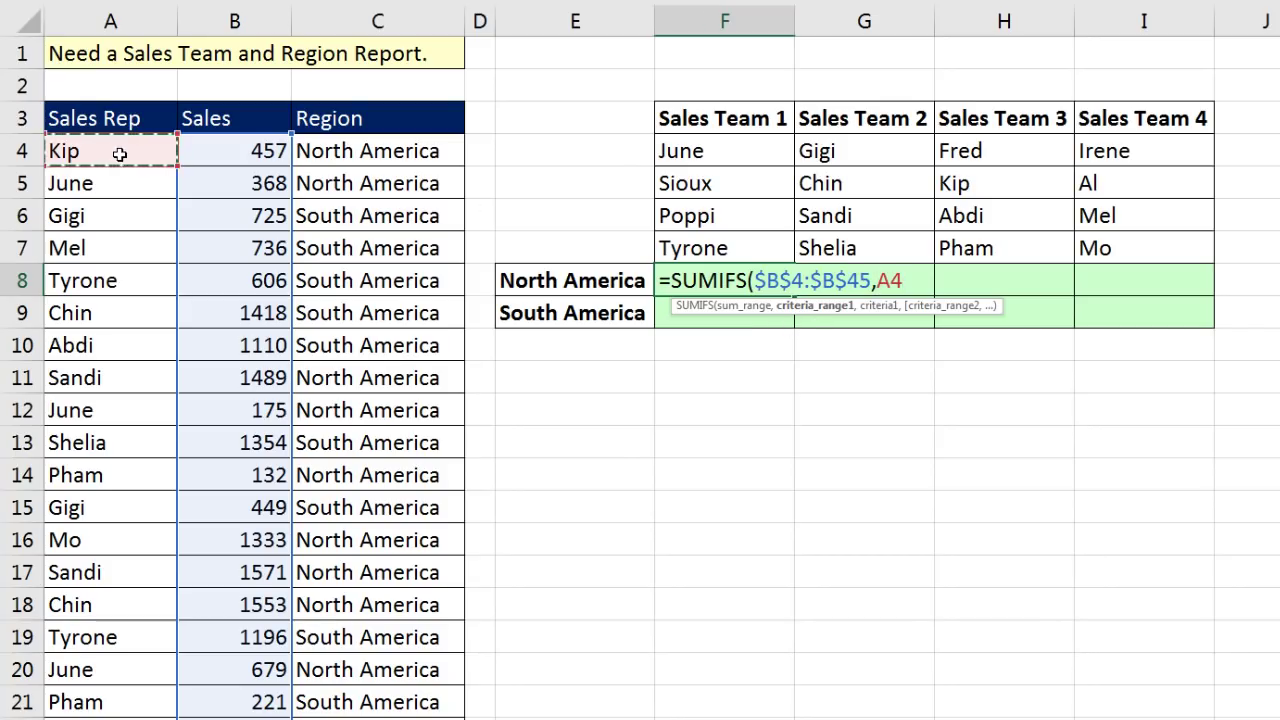
key(ctrl+shift+Down)
key(F4)
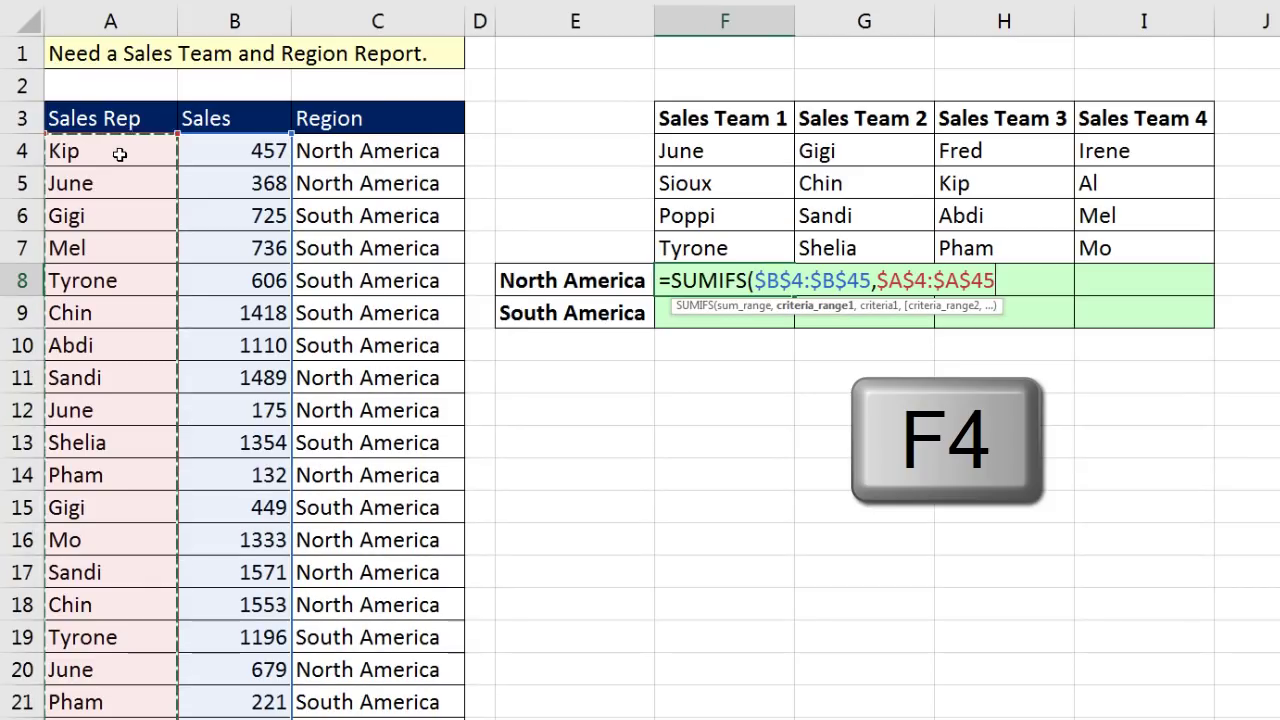
text(,)
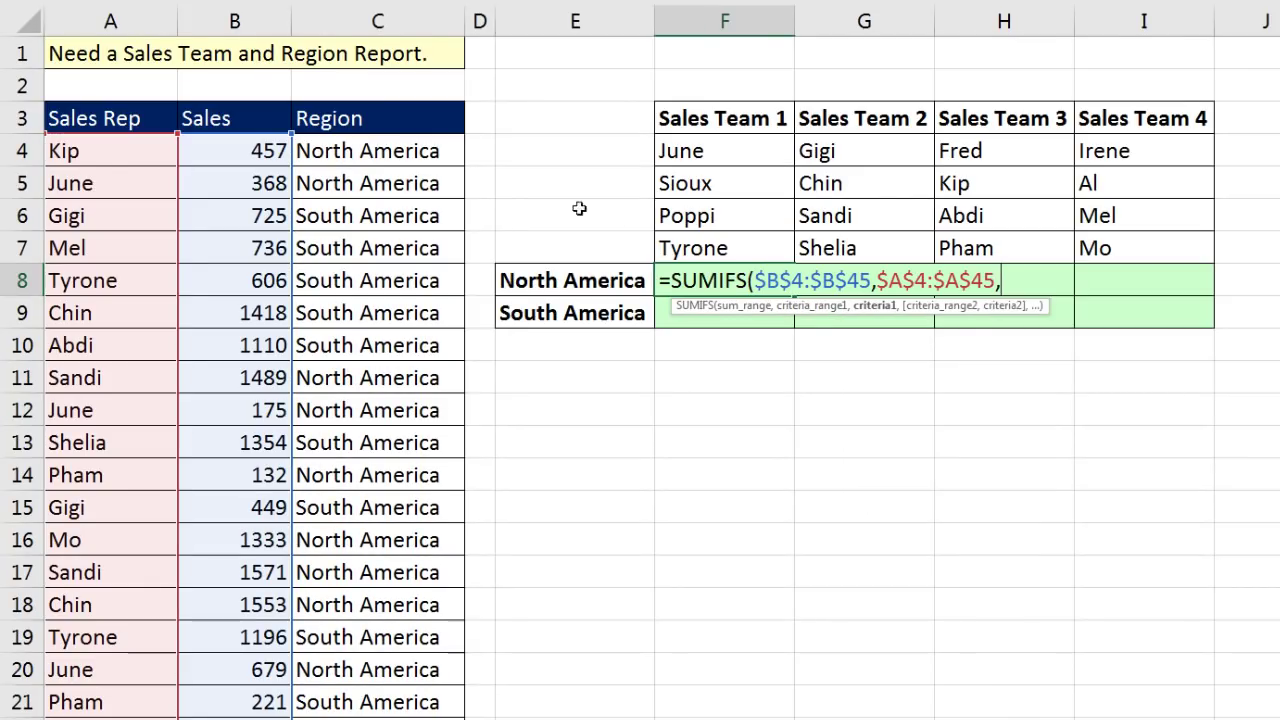
Step: Use Sales Team 1's names F$4:F$7 as the criteria and close the SUMIFS
click(750, 151)
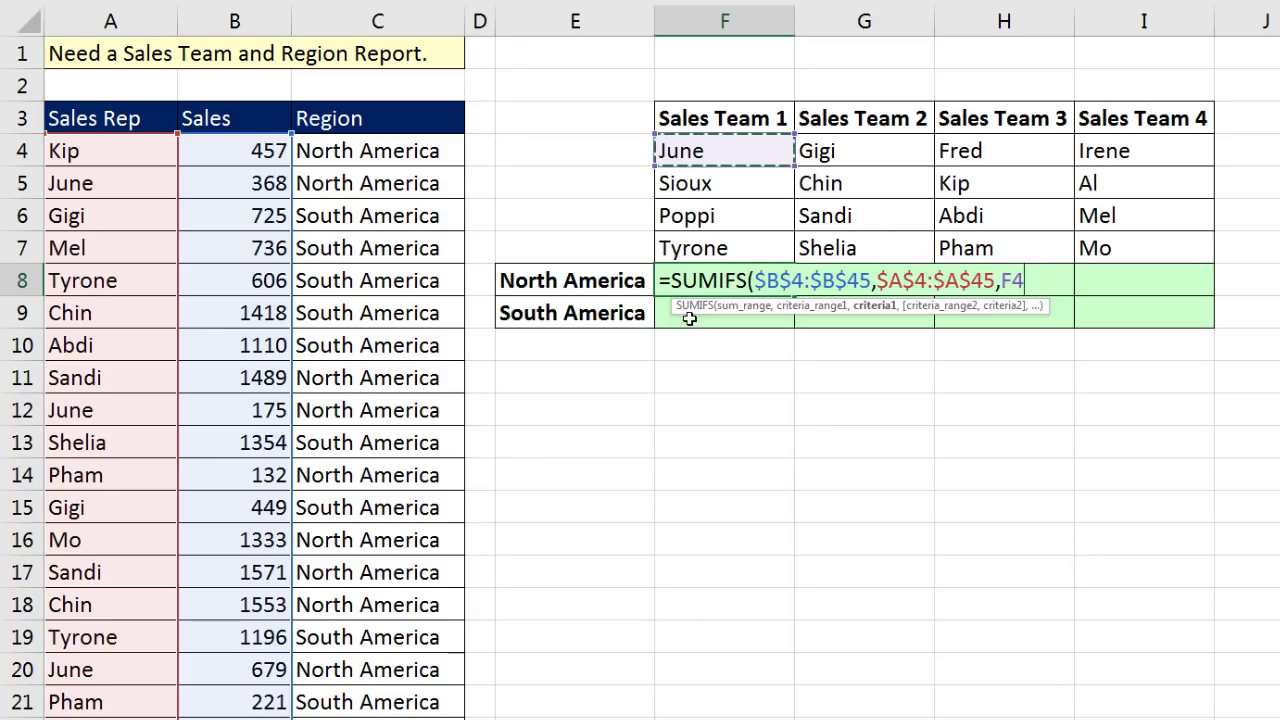
drag(697, 170, 697, 240)
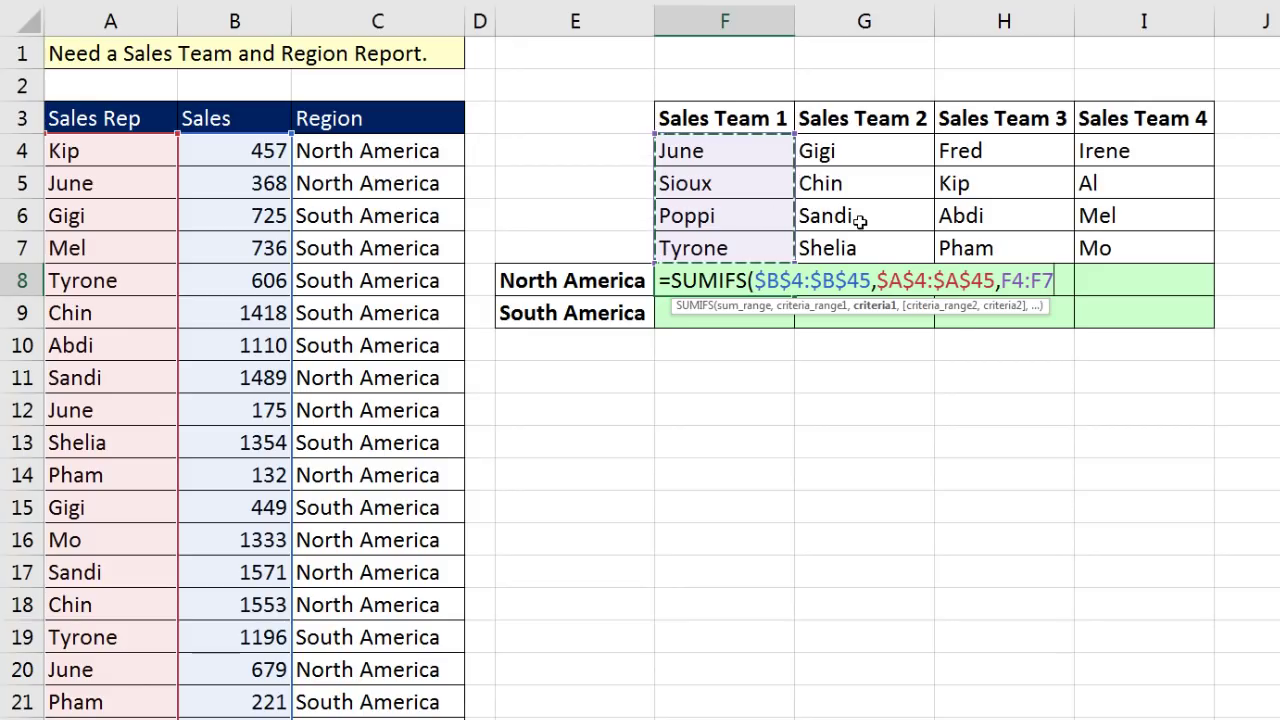
key(F4)
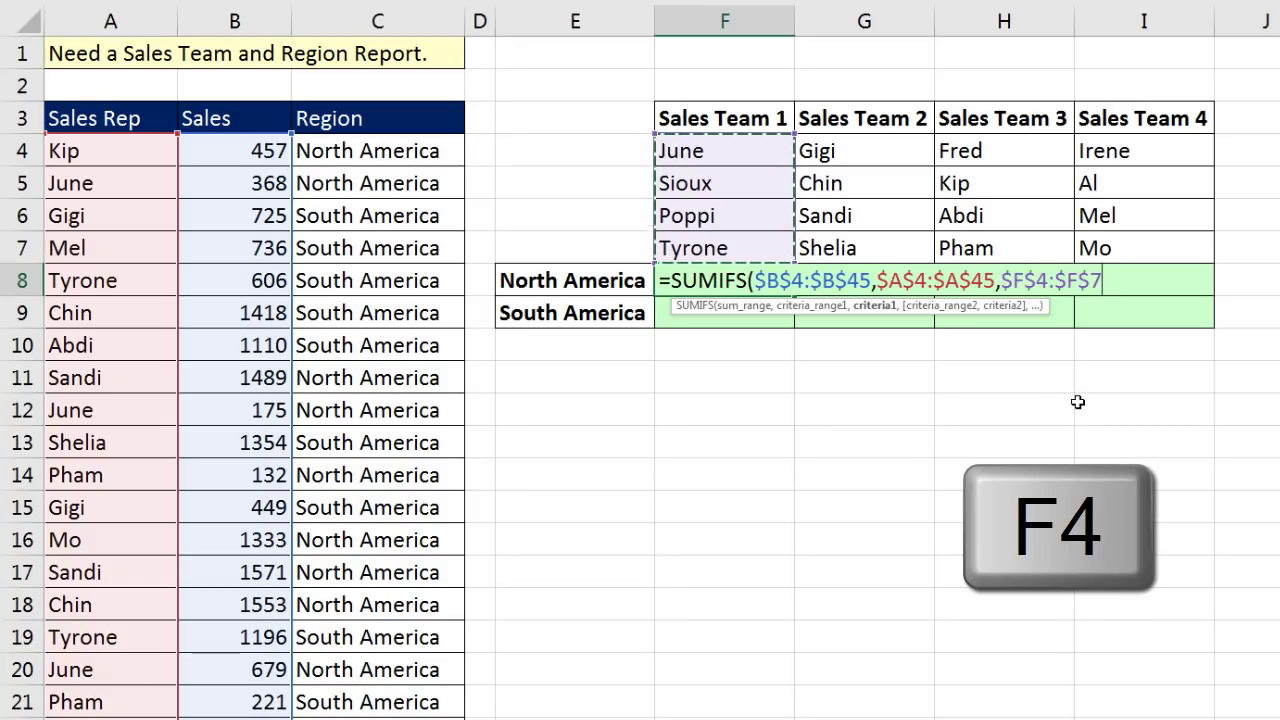
key(F4)
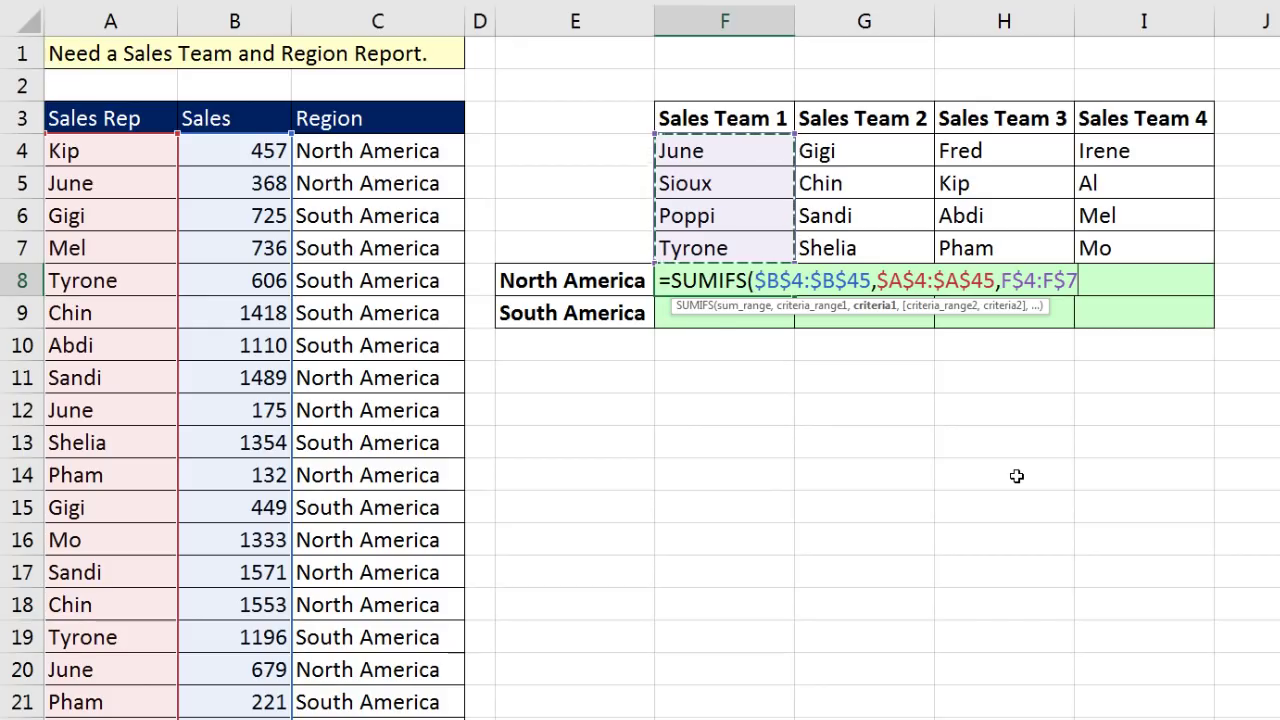
text())
Step: Preview the per-rep sales sums with F9, then undo back to the formula
key(Left)
click(873, 306)
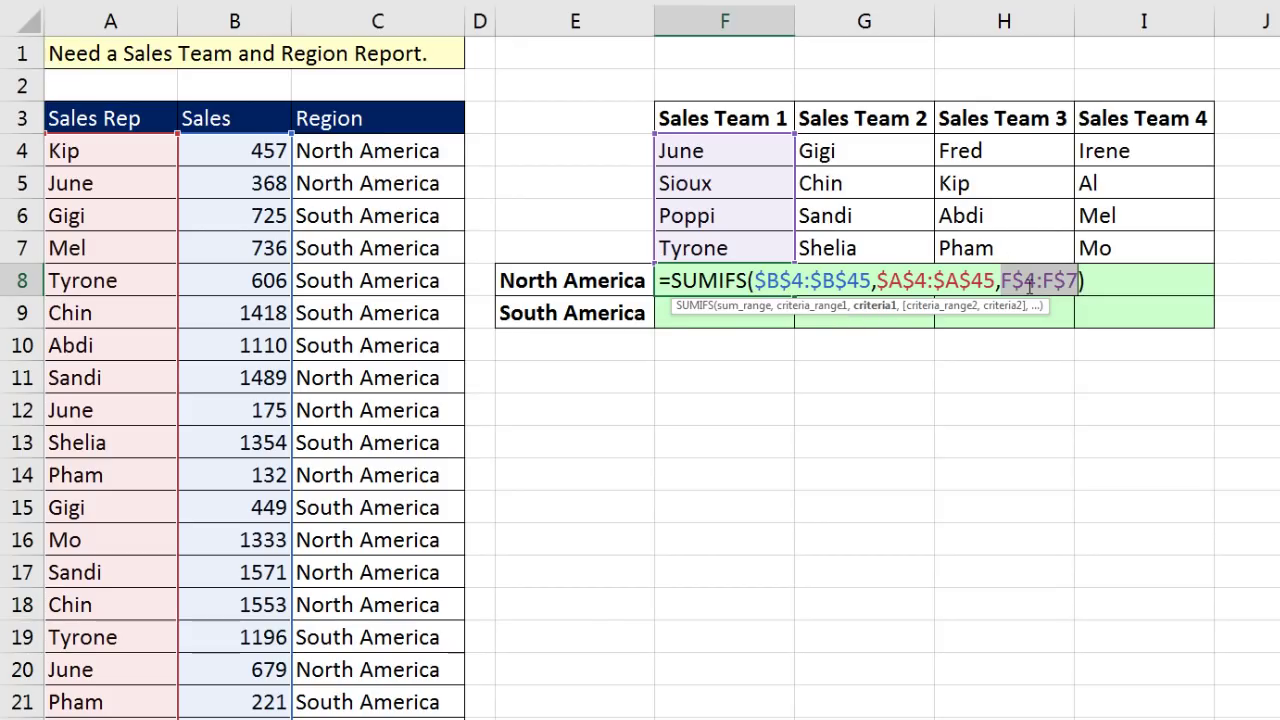
click(1092, 280)
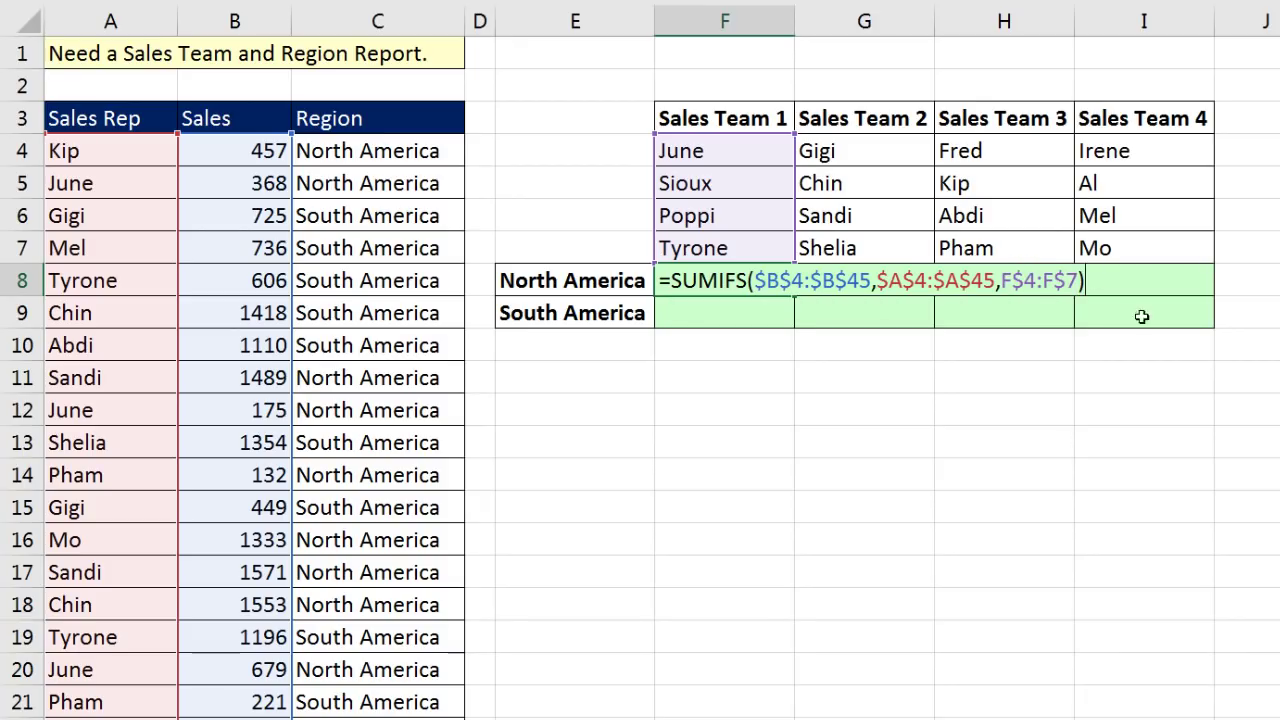
key(F9)
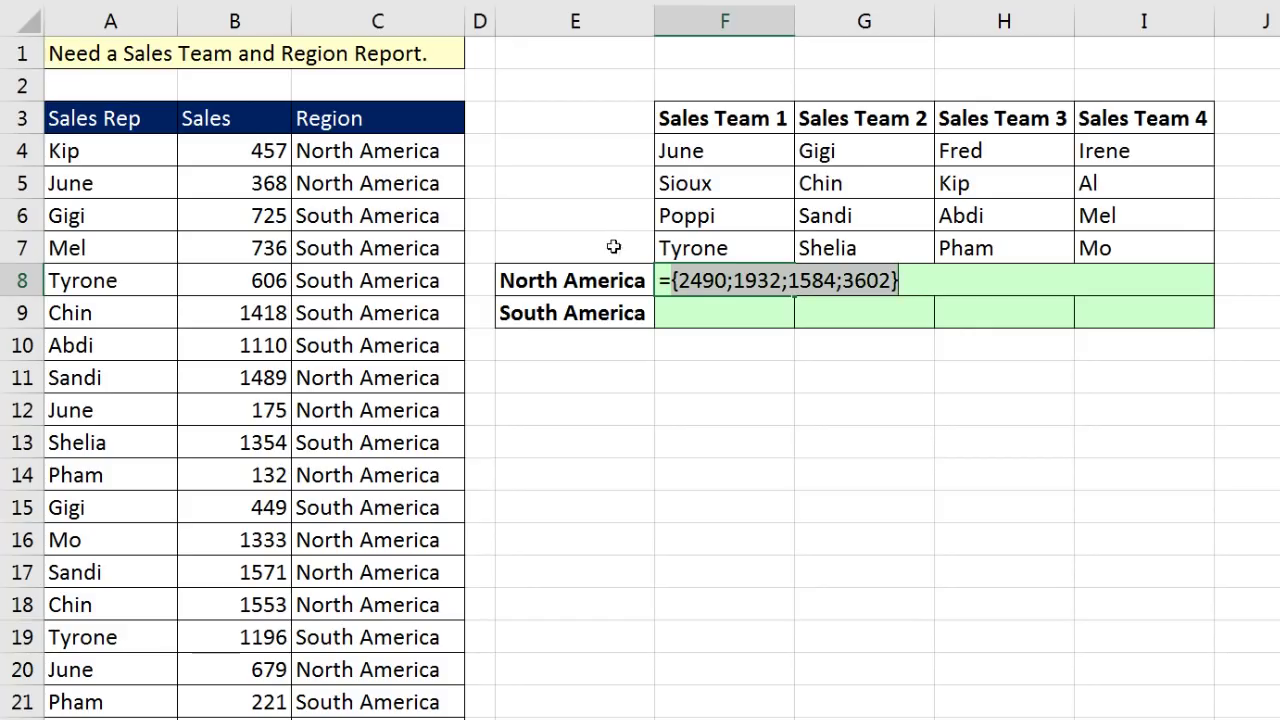
key(ctrl+z)
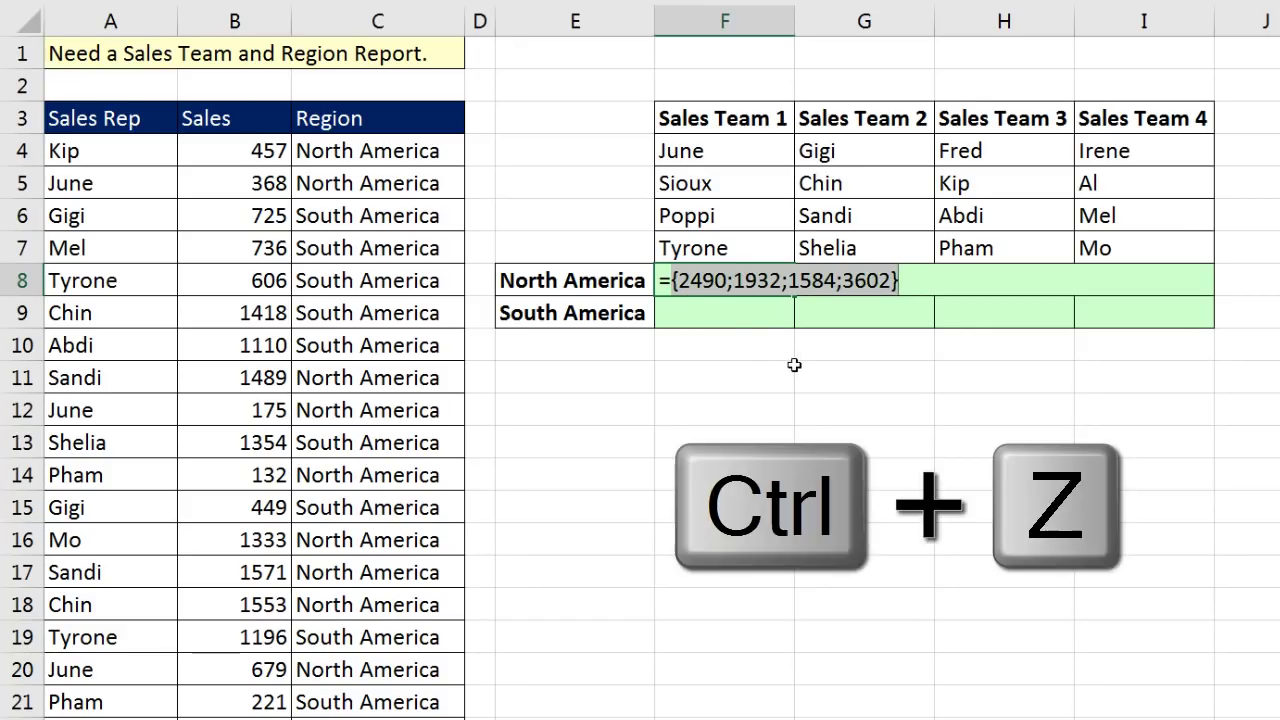
click(1078, 290)
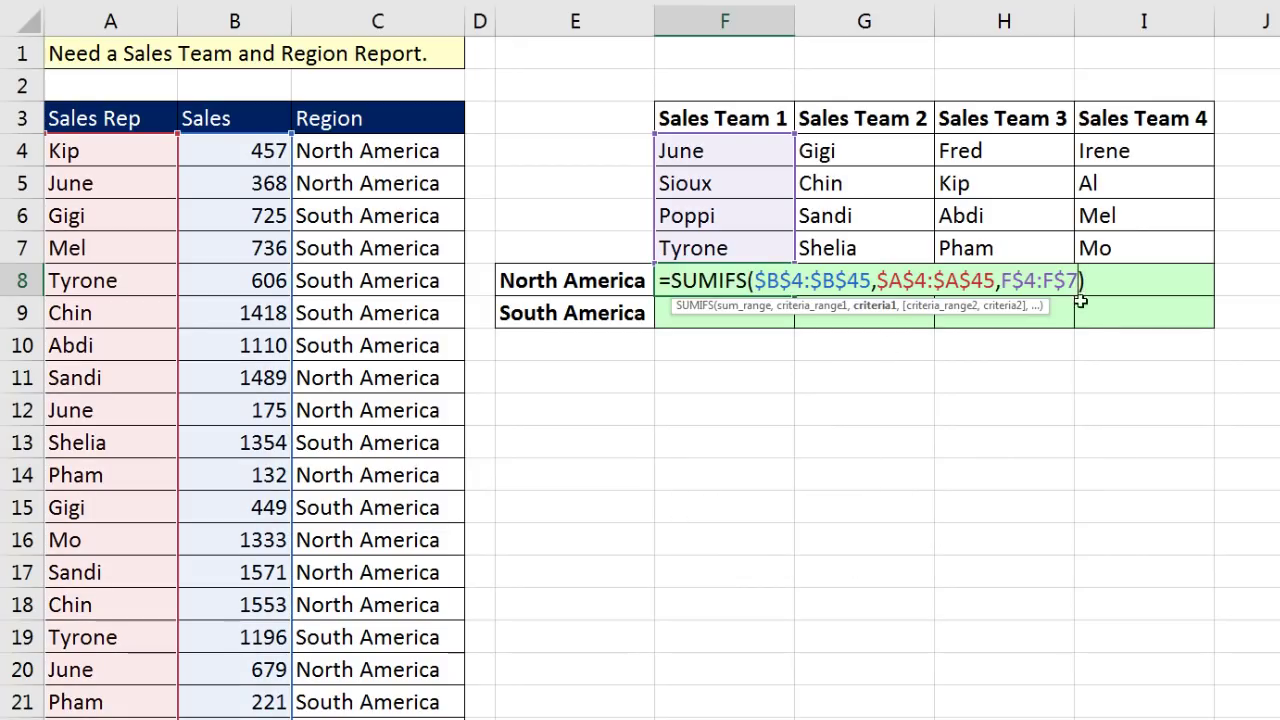
Step: Add the region criteria $C$4:$C$45 matched against $E8 to the SUMIFS
text(,)
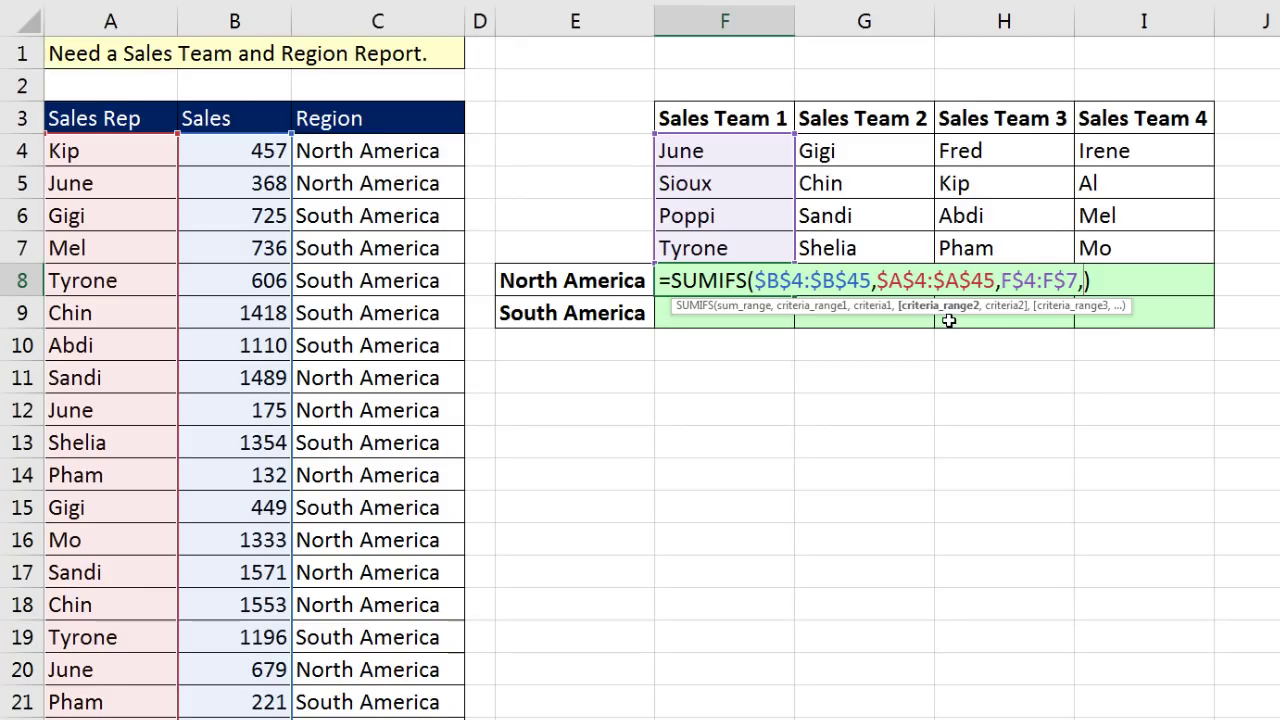
click(383, 153)
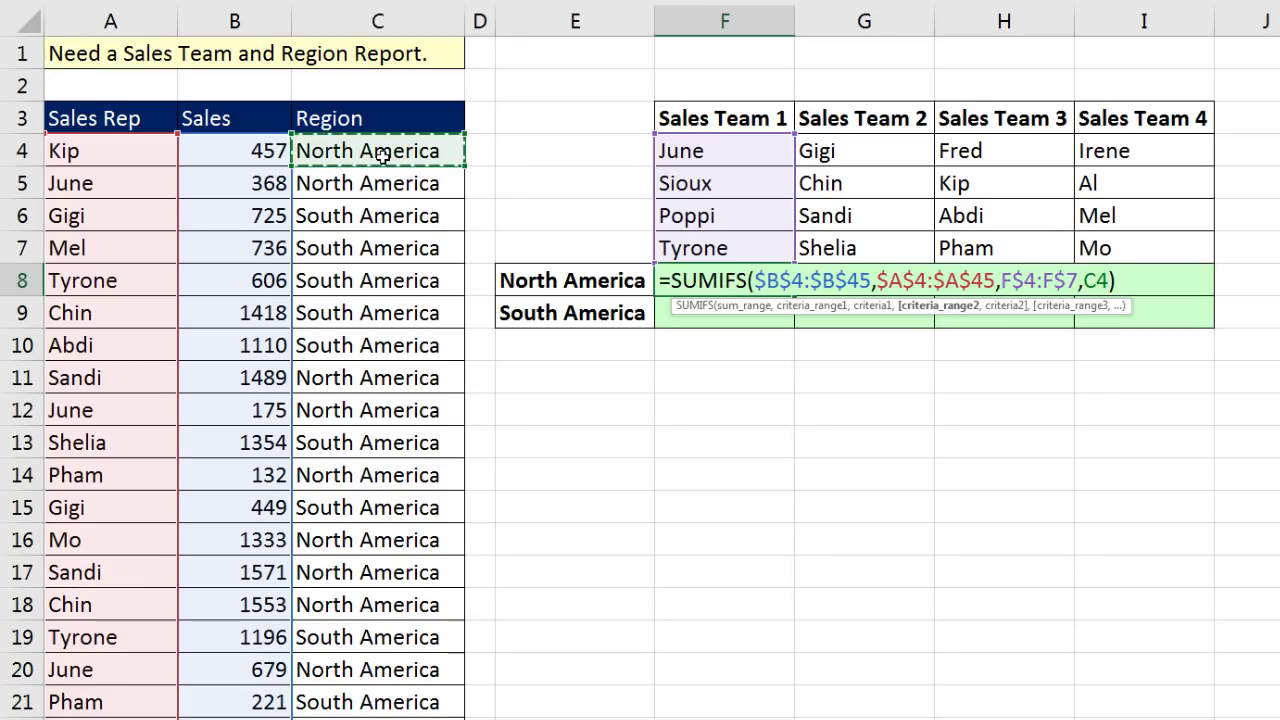
key(ctrl+shift+Down)
key(F4)
text(,)
click(613, 285)
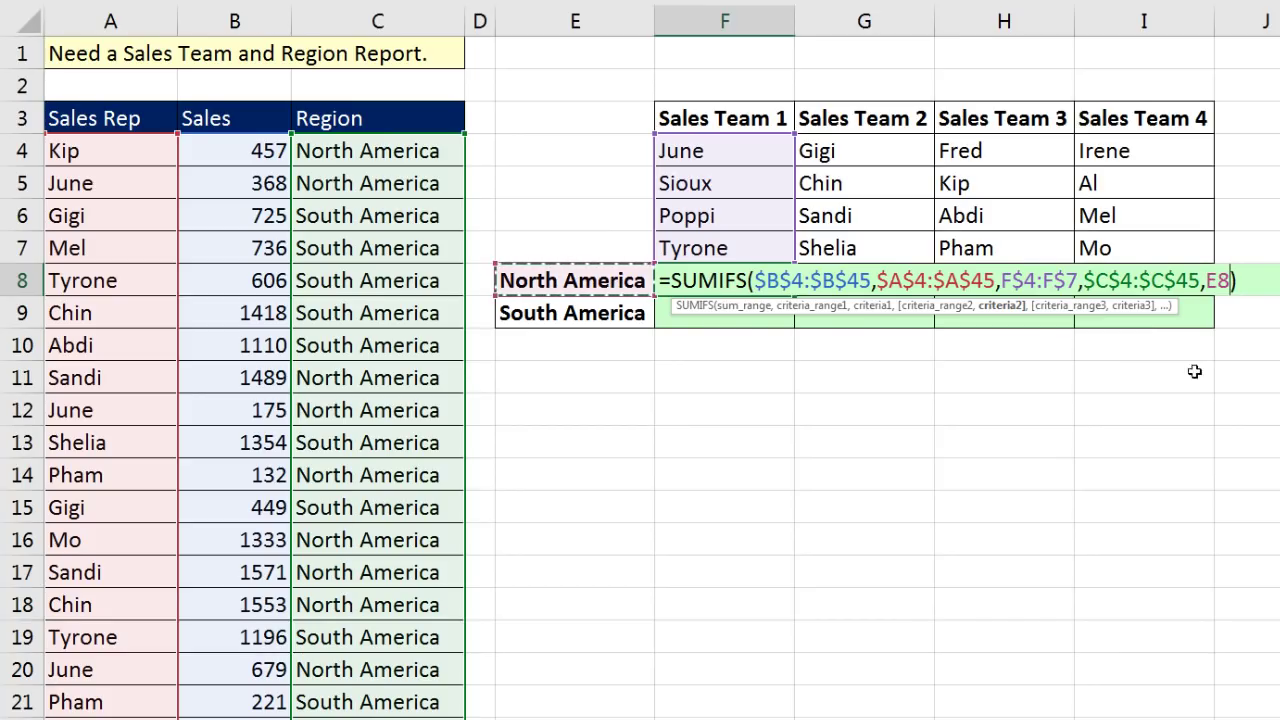
key(F4)
key(F4)
key(F4)
key(F4)
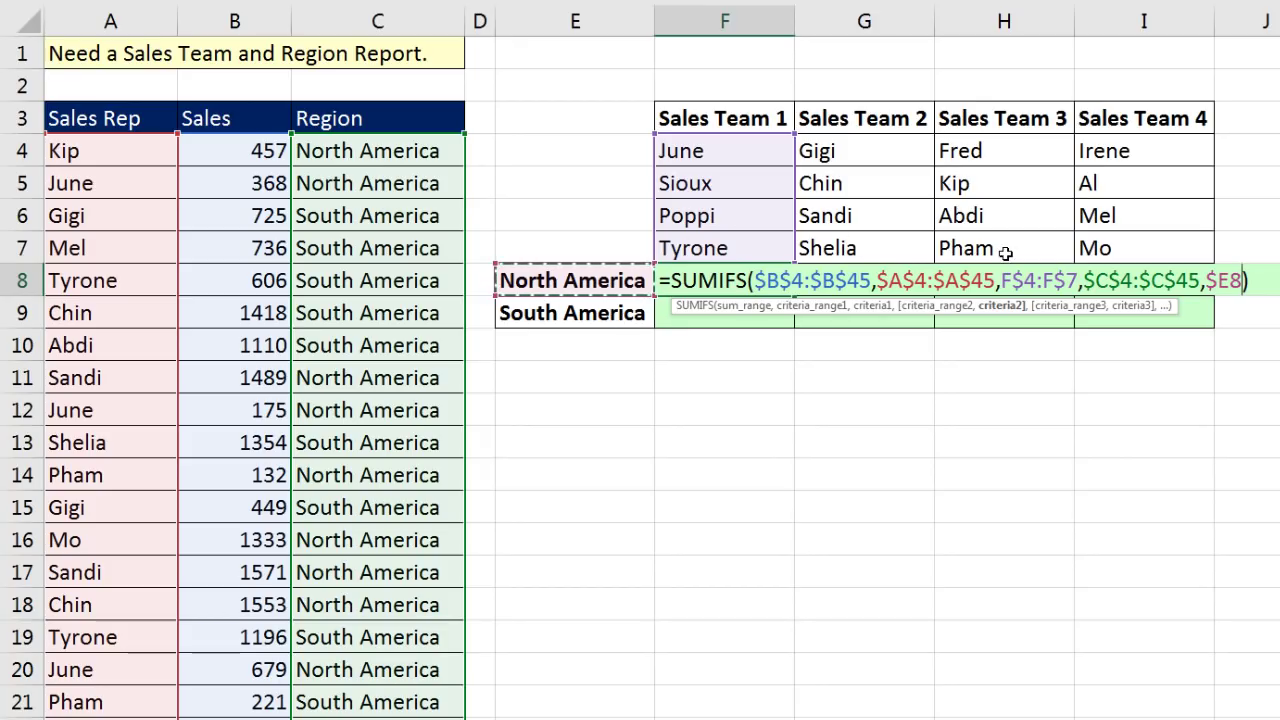
Step: Preview the North America totals with F9, undo, and wrap the SUMIFS in SUM
key(Right)
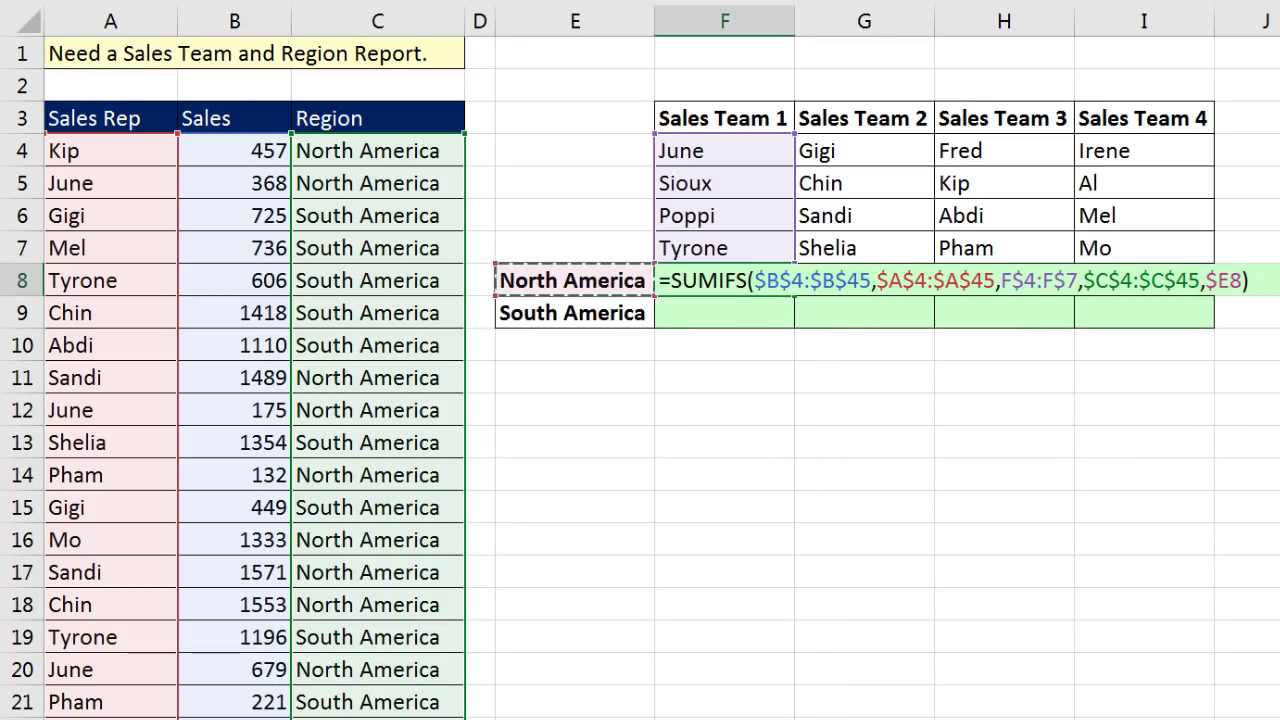
key(F9)
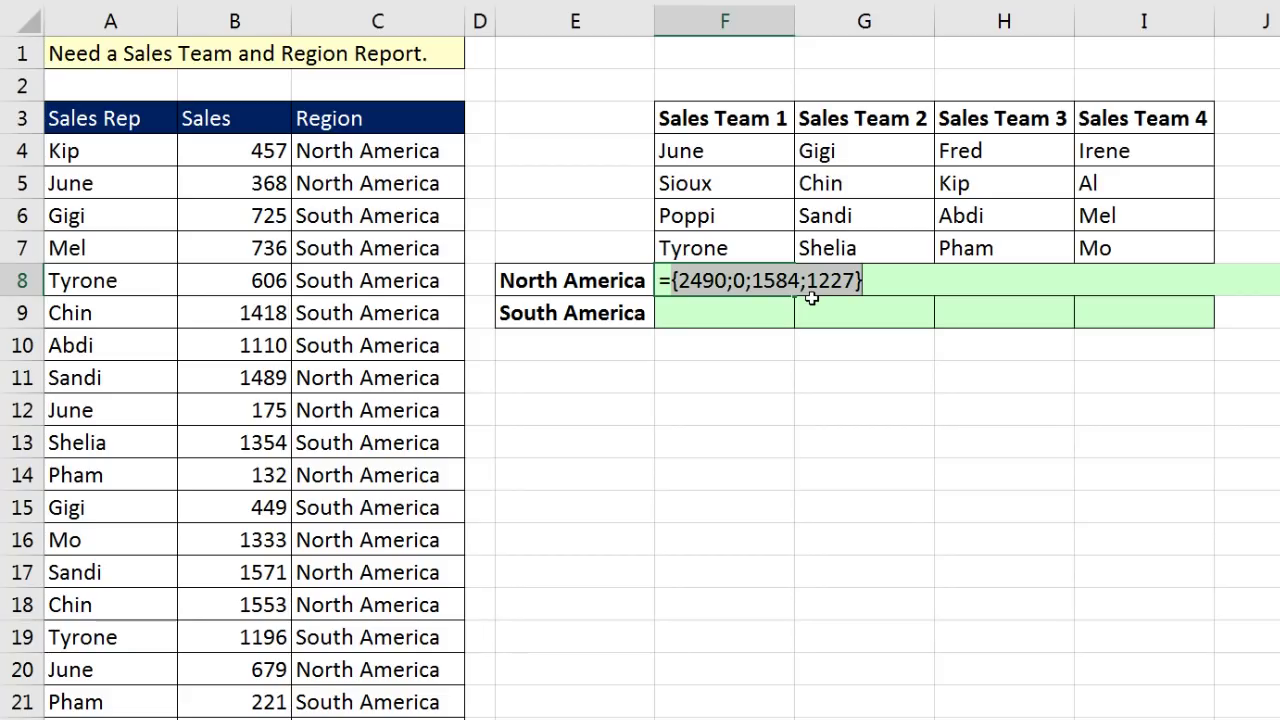
key(ctrl+z)
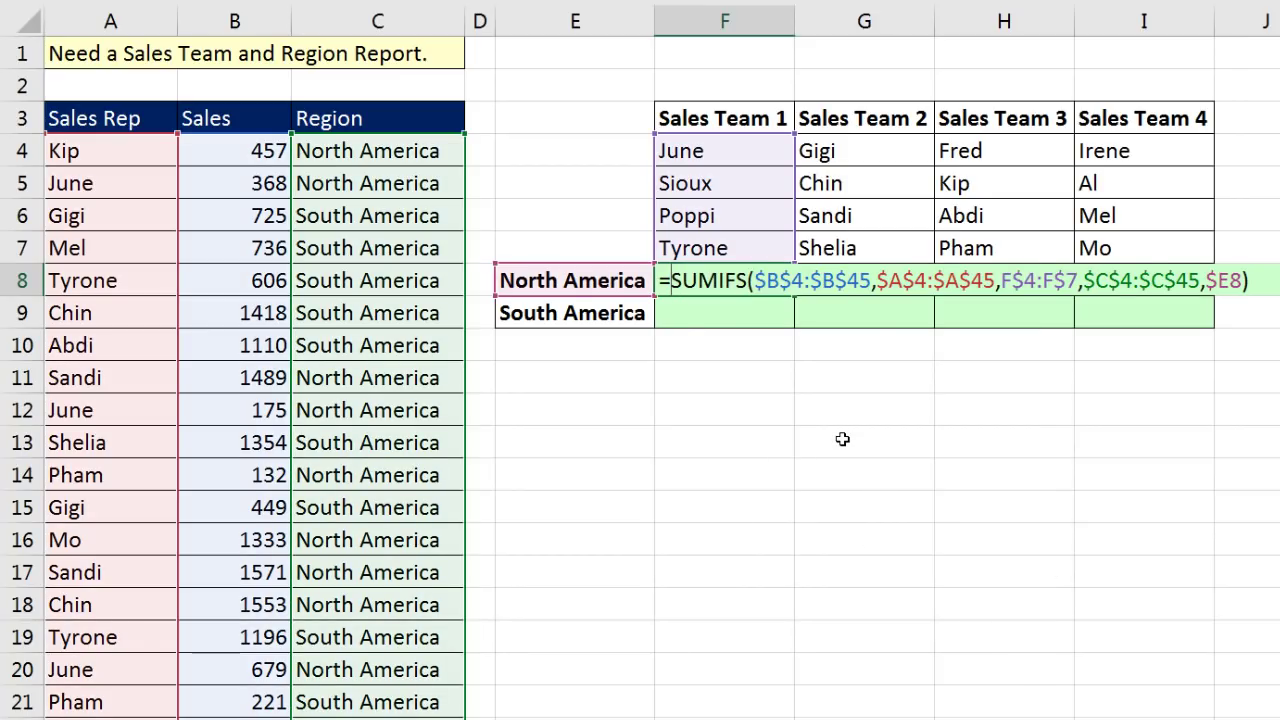
text(sum)
key(Tab)
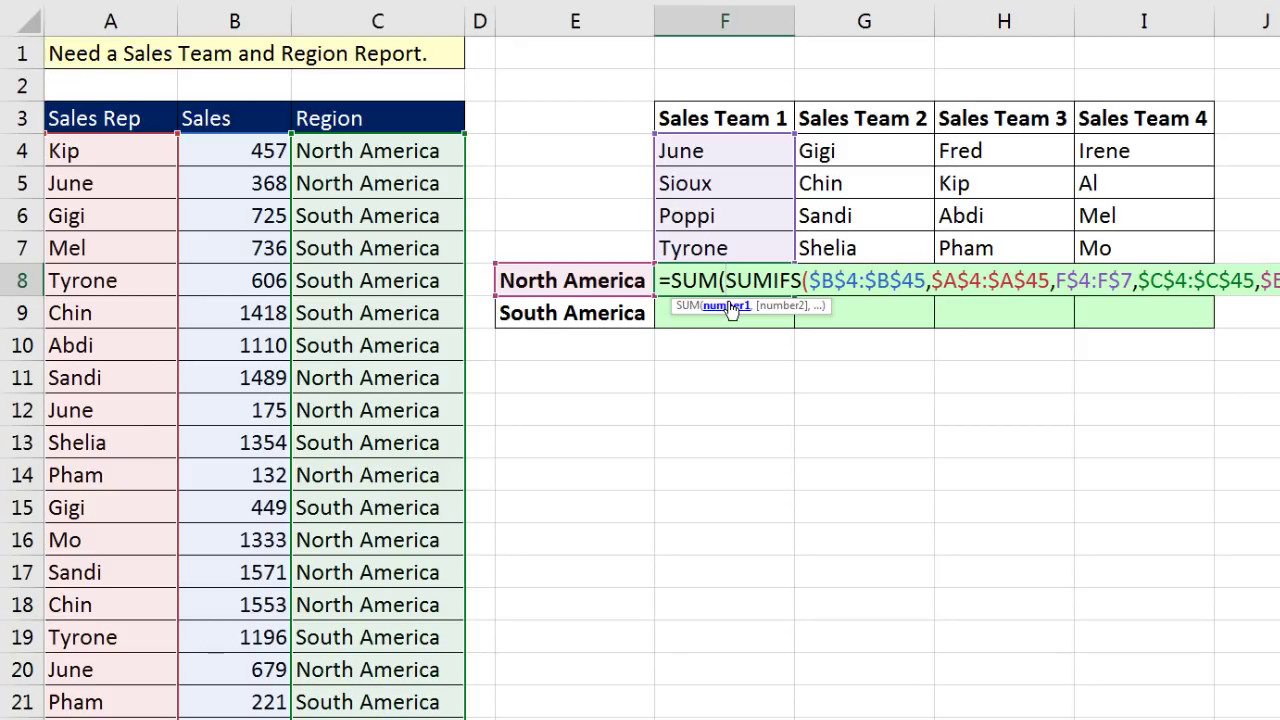
Step: Switch the wrapper to SUMPRODUCT, commit F8, fill it through F8:I9, and check I9
key(BackSpace)
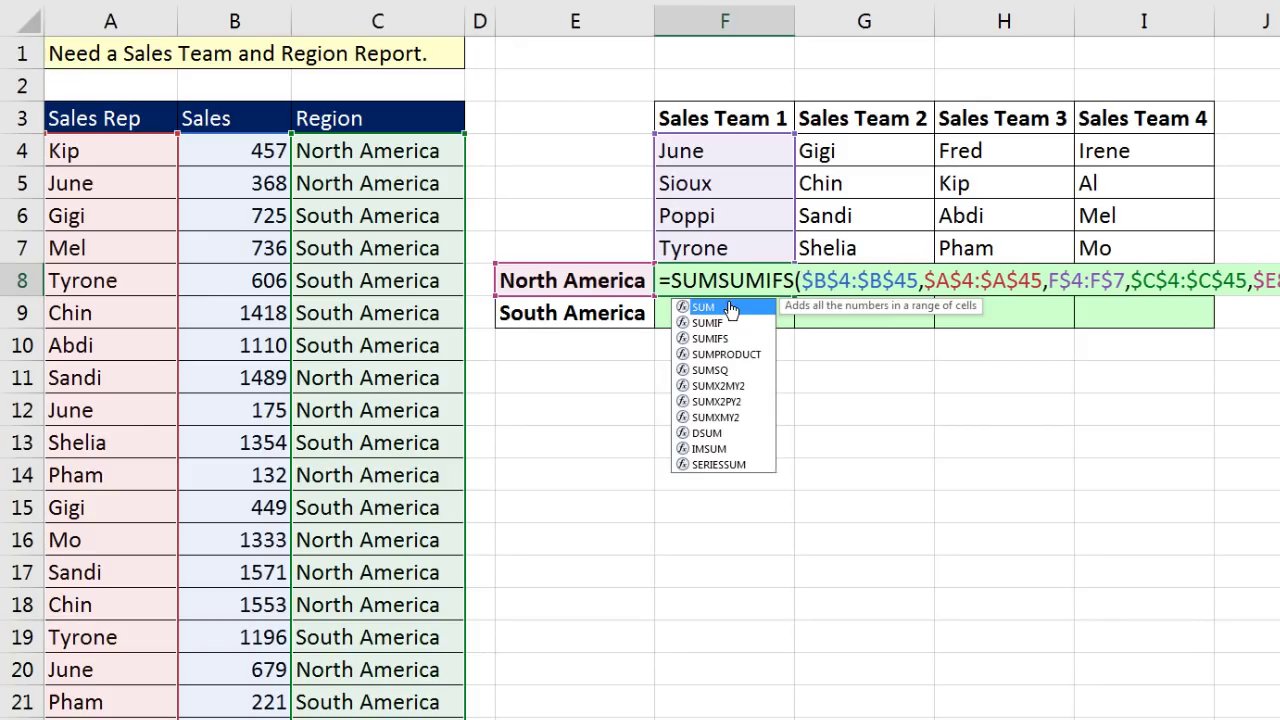
text(p)
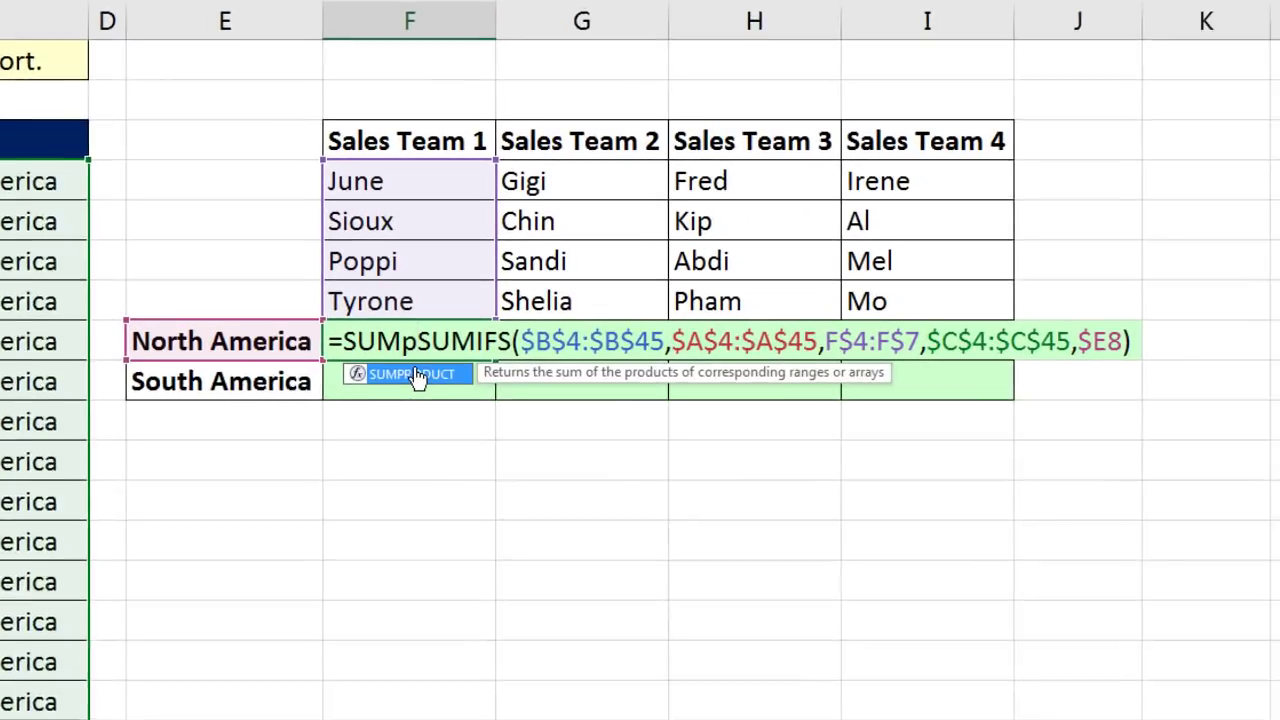
double_click(731, 309)
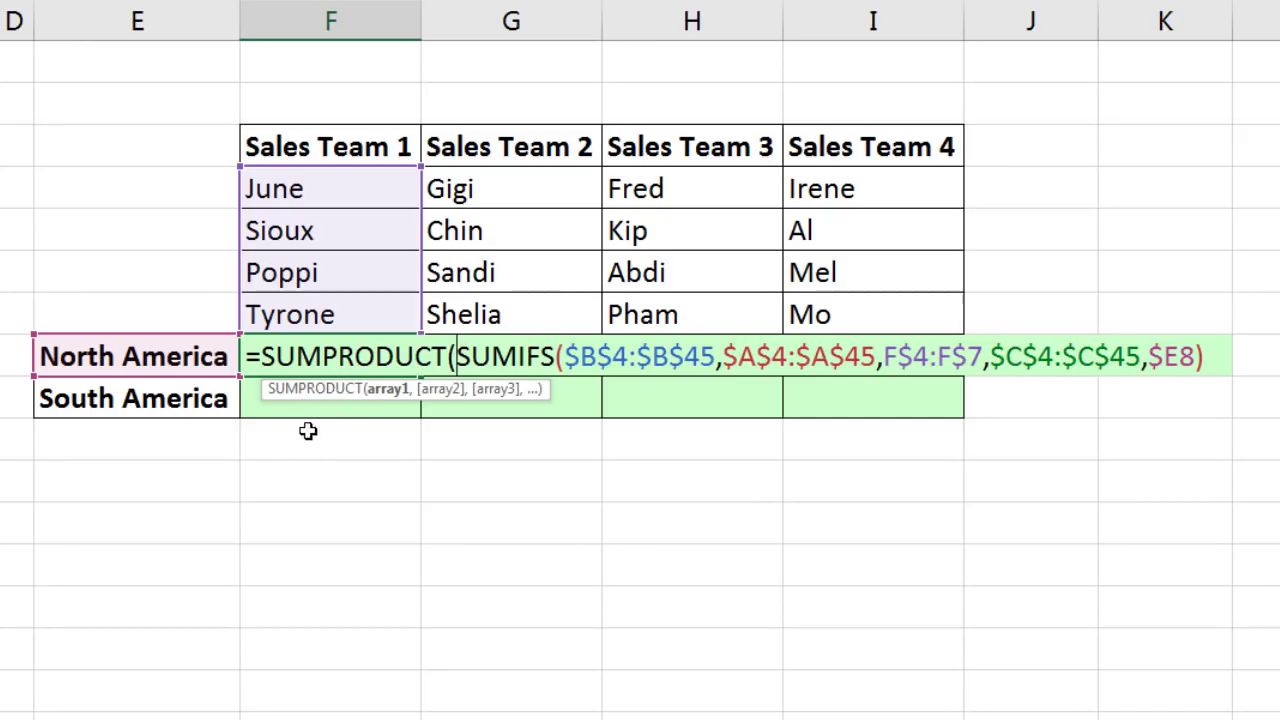
click(388, 390)
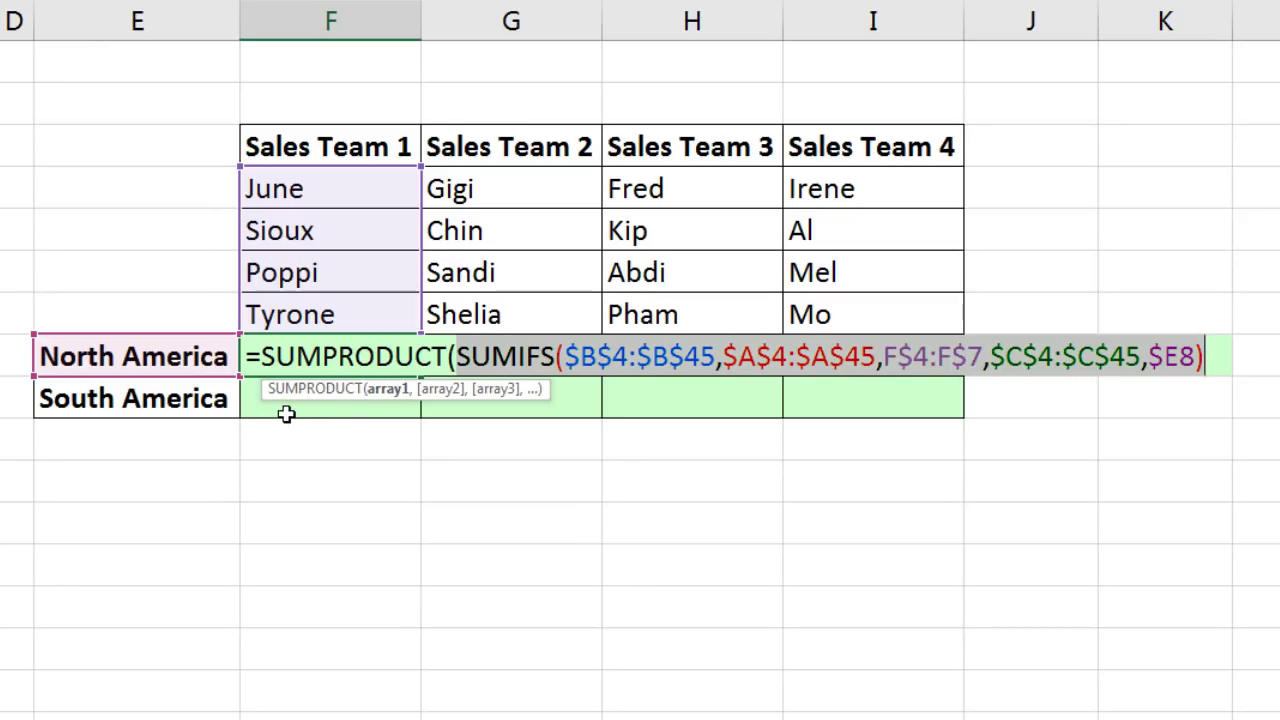
click(1215, 352)
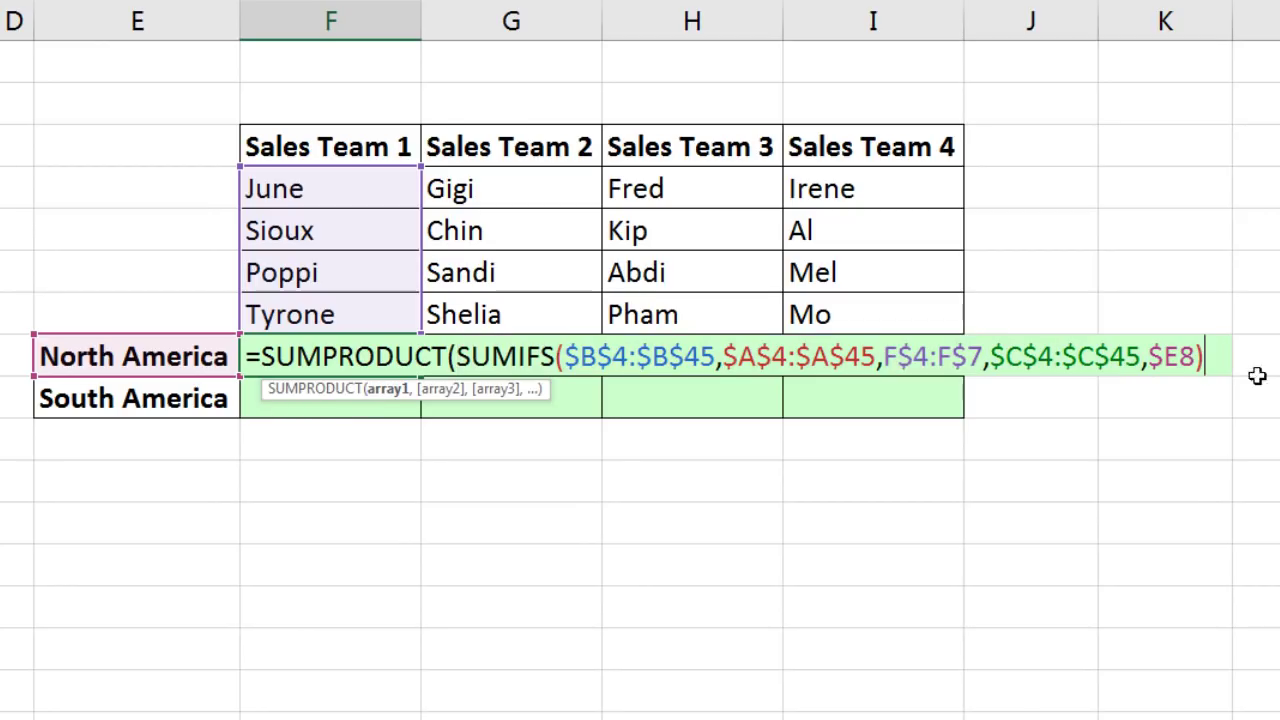
key(ctrl+Return)
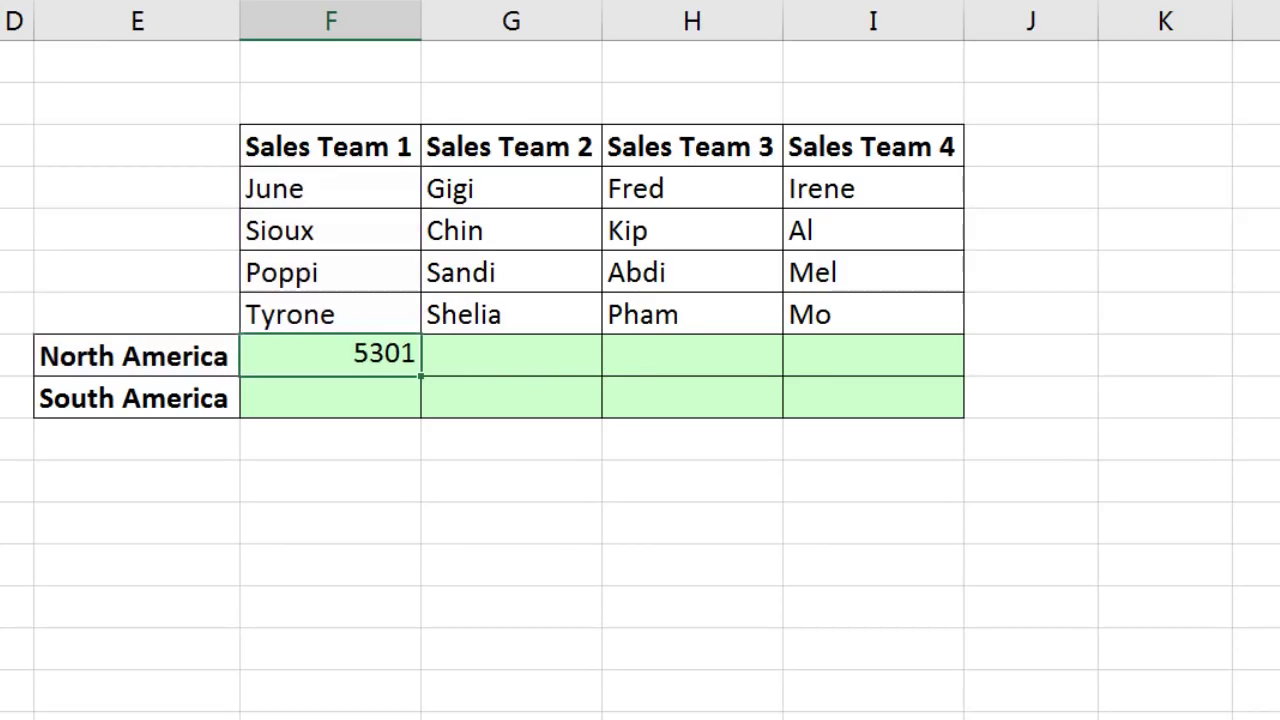
drag(416, 377, 931, 417)
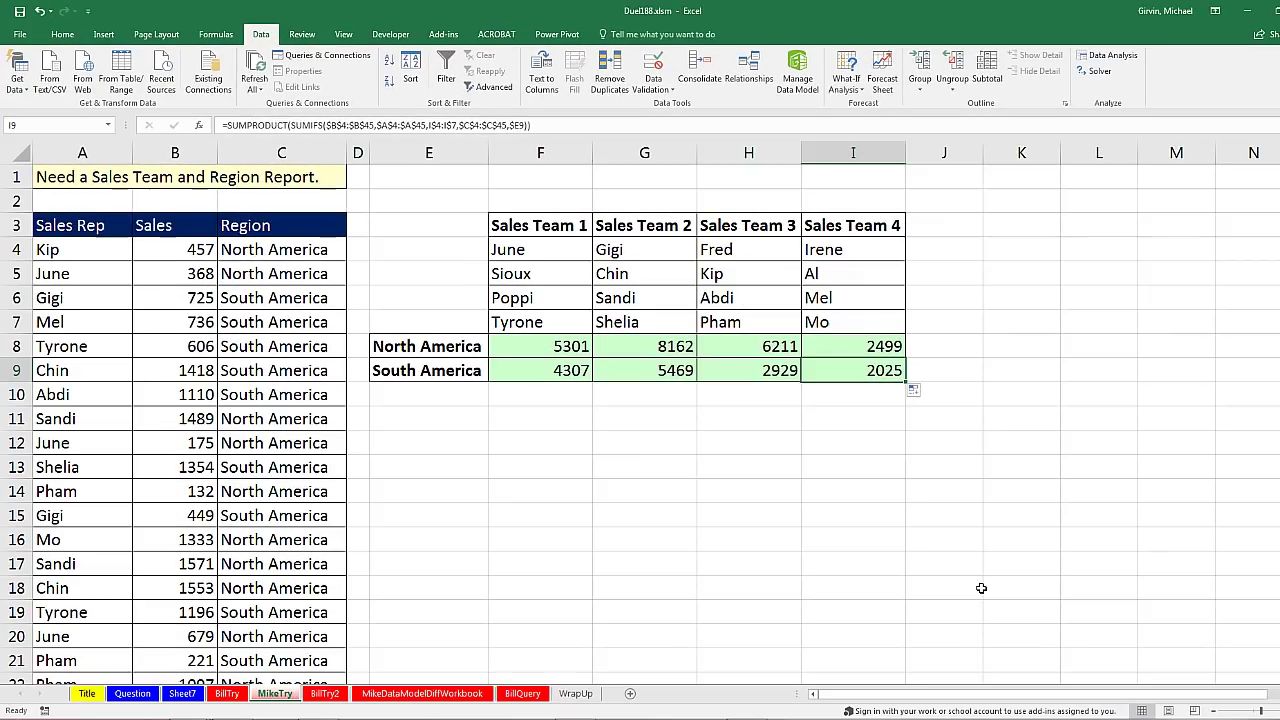
key(F2)
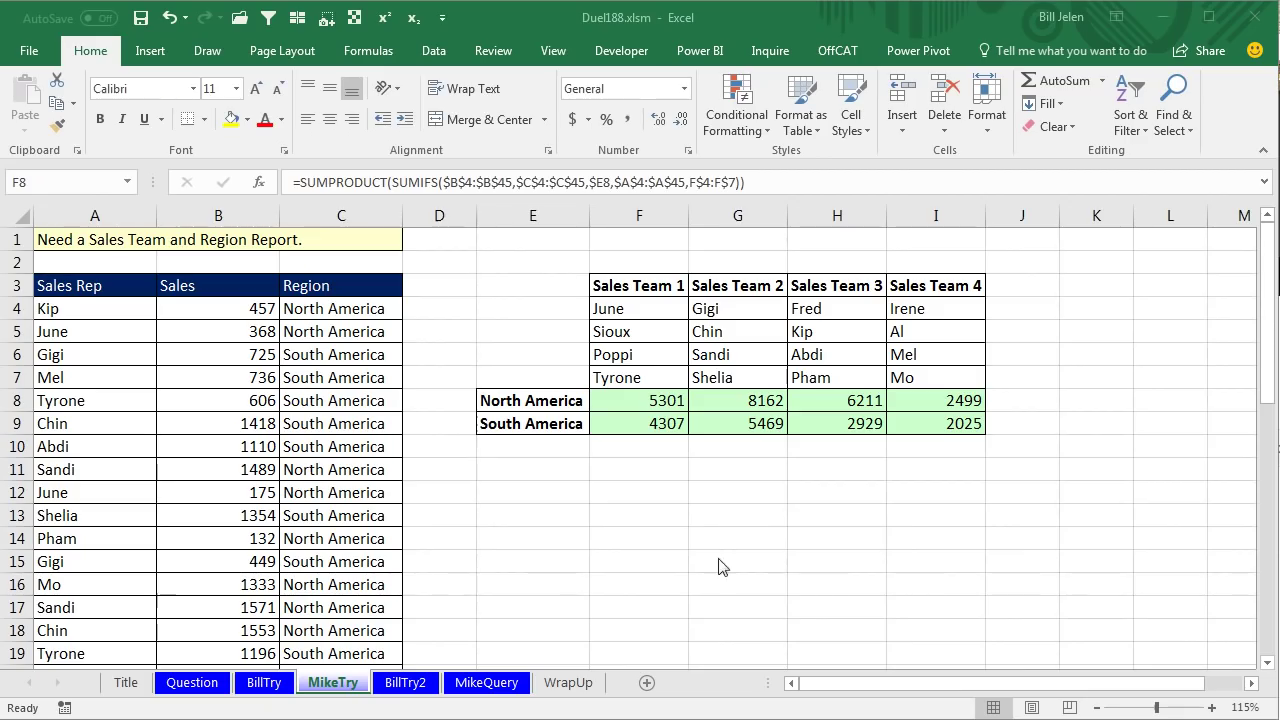
Step: Review the formula in F8, commit it, and go to the BillTry2 sheet
click(656, 408)
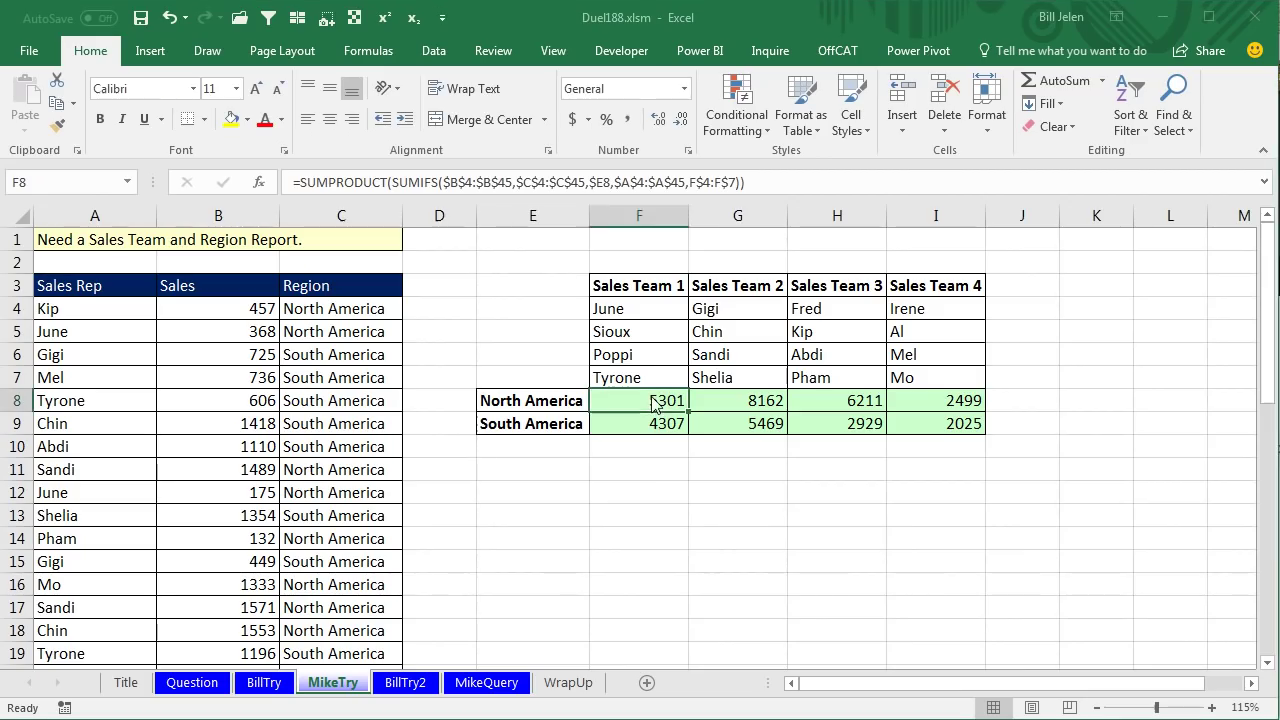
key(F2)
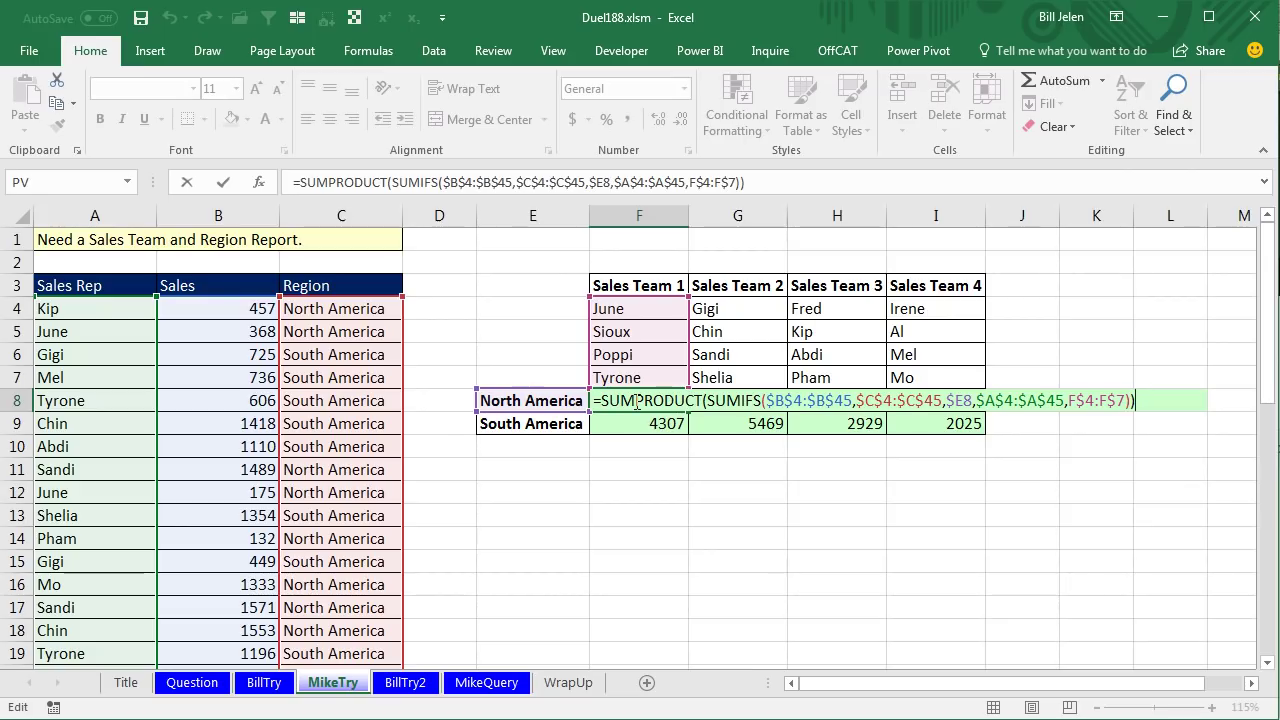
key(ctrl+Return)
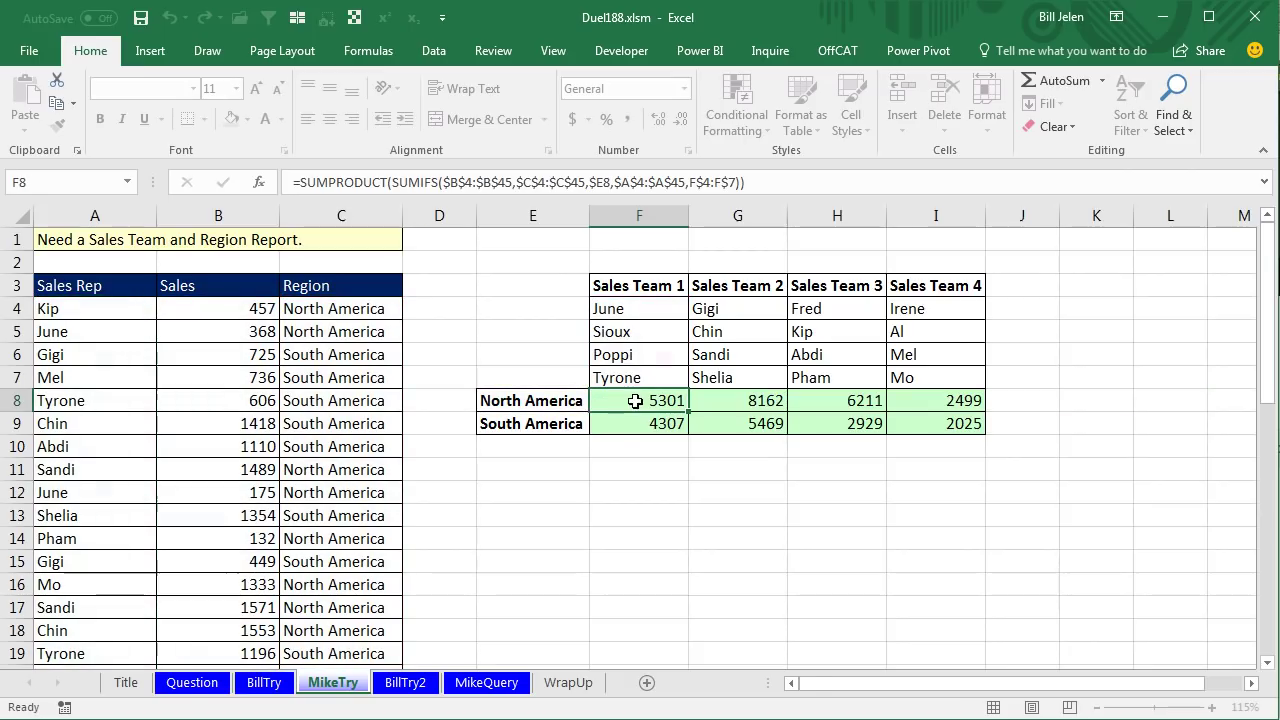
click(405, 682)
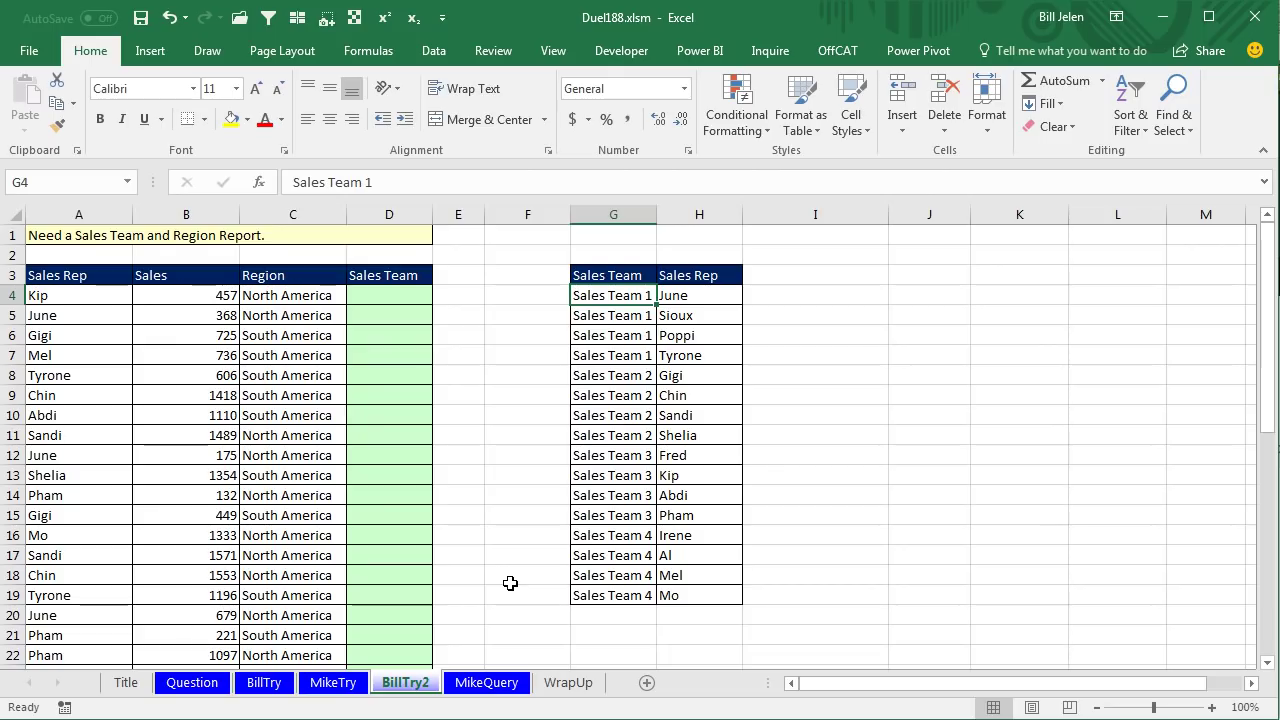
Step: Move the Sales Rep list (H3:H19) in front of the Sales Team column G
key(Up)
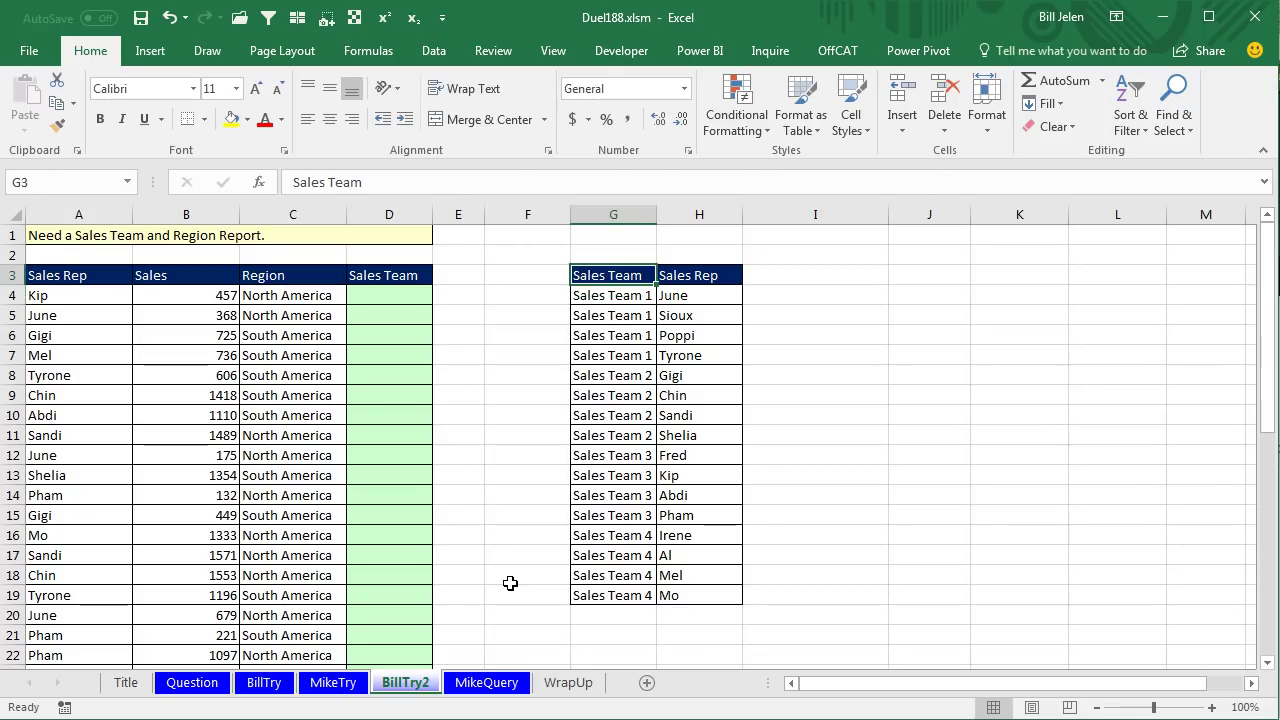
key(Right)
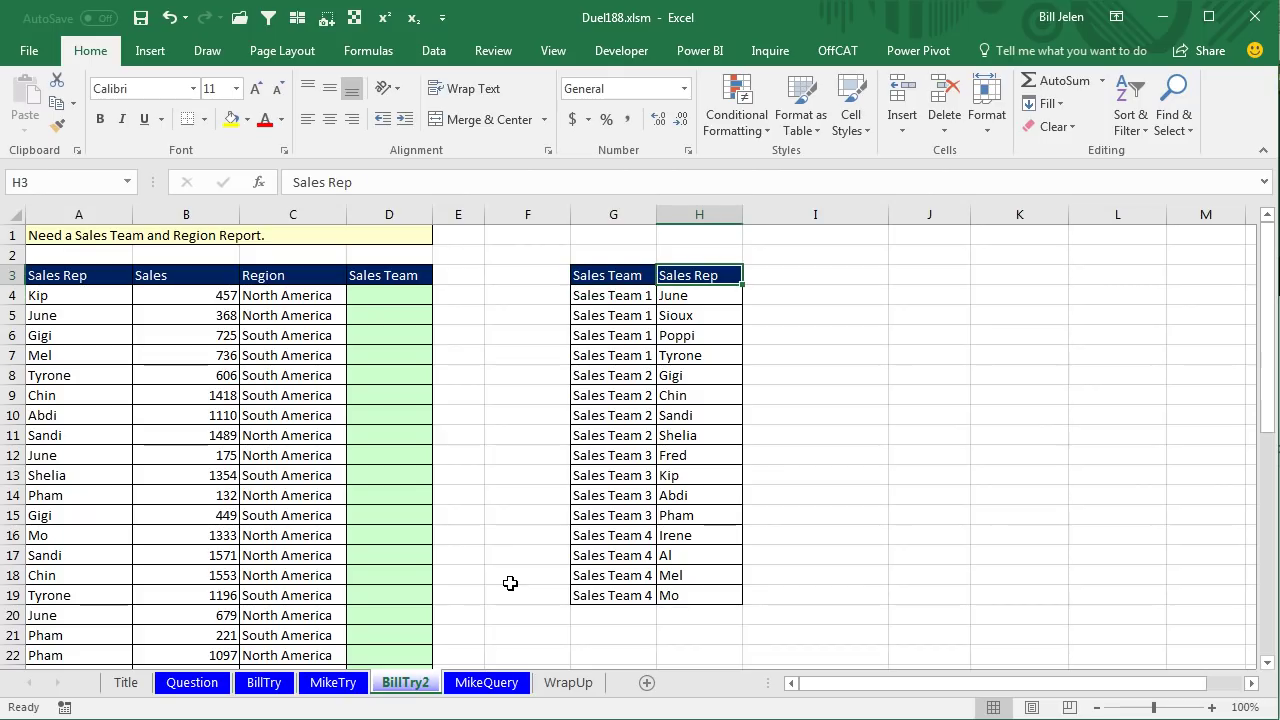
key(ctrl+shift+Down)
key(ctrl+x)
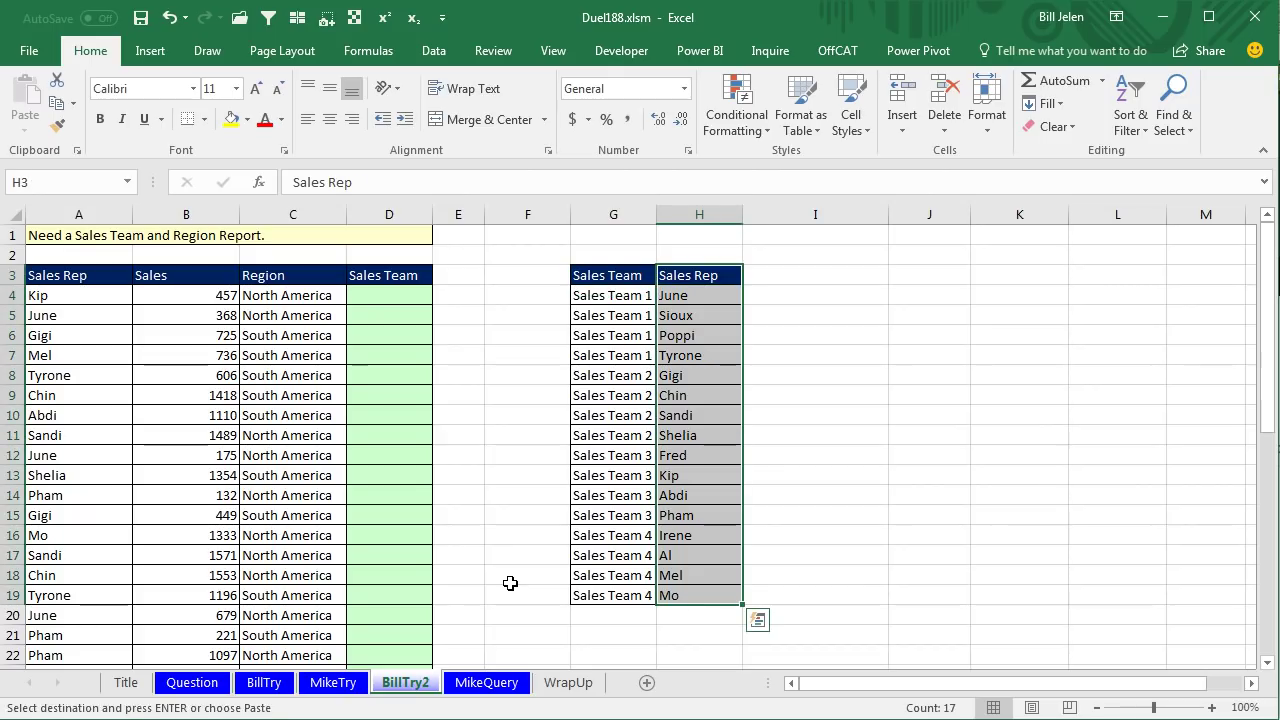
key(Left)
key(Left)
key(ctrl+shift+equal)
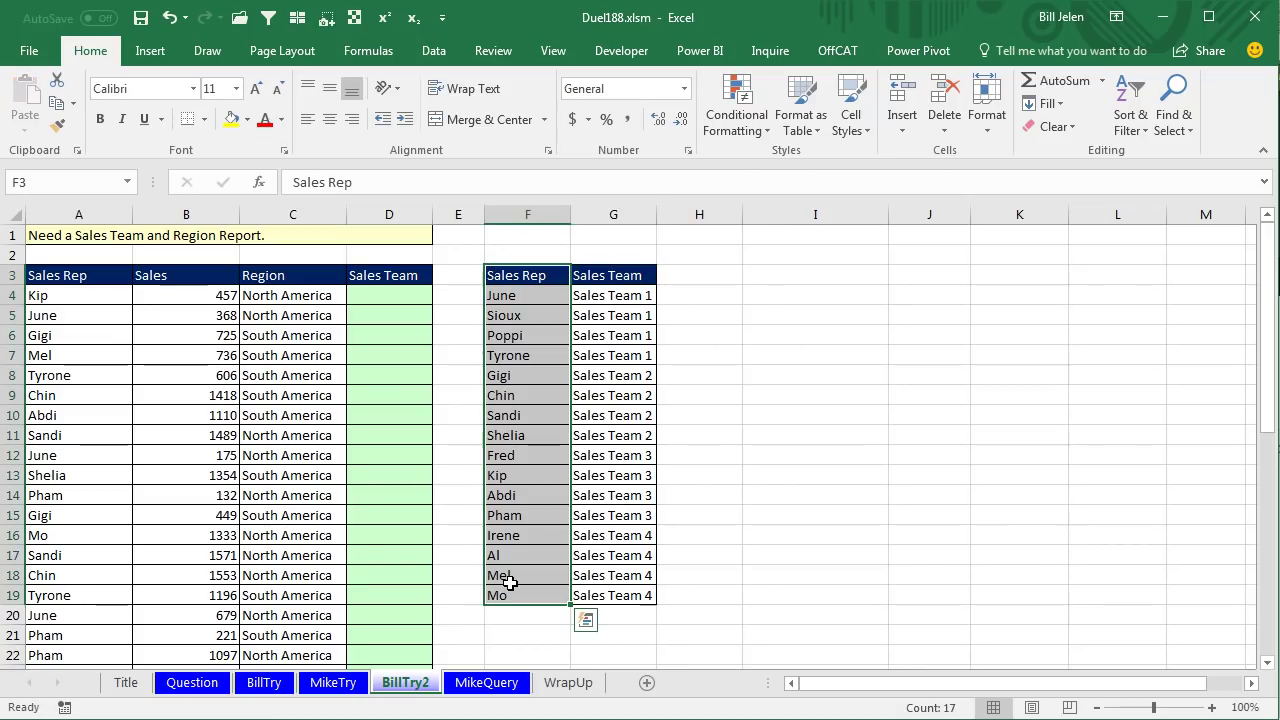
key(Left)
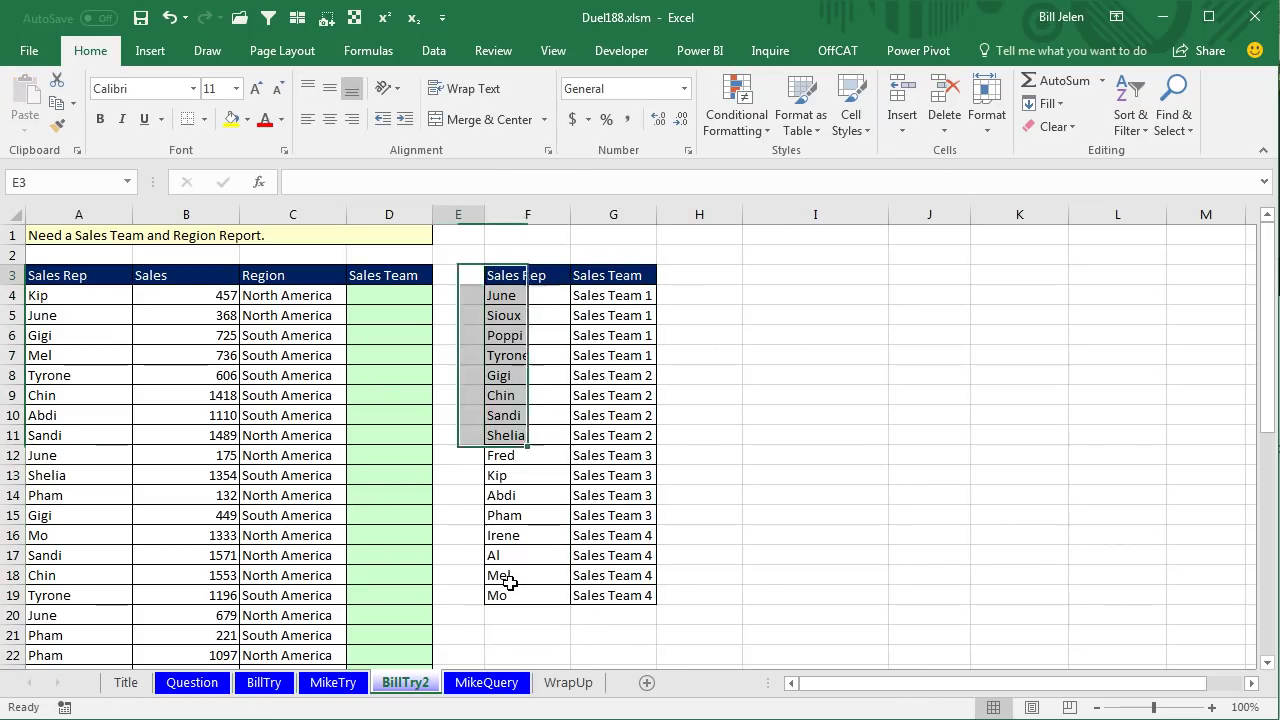
key(Left)
Step: Enter =VLOOKUP(A4,$F$4:$G$19,2,FALSE) in D4 and fill it down the Sales Team column
key(Down)
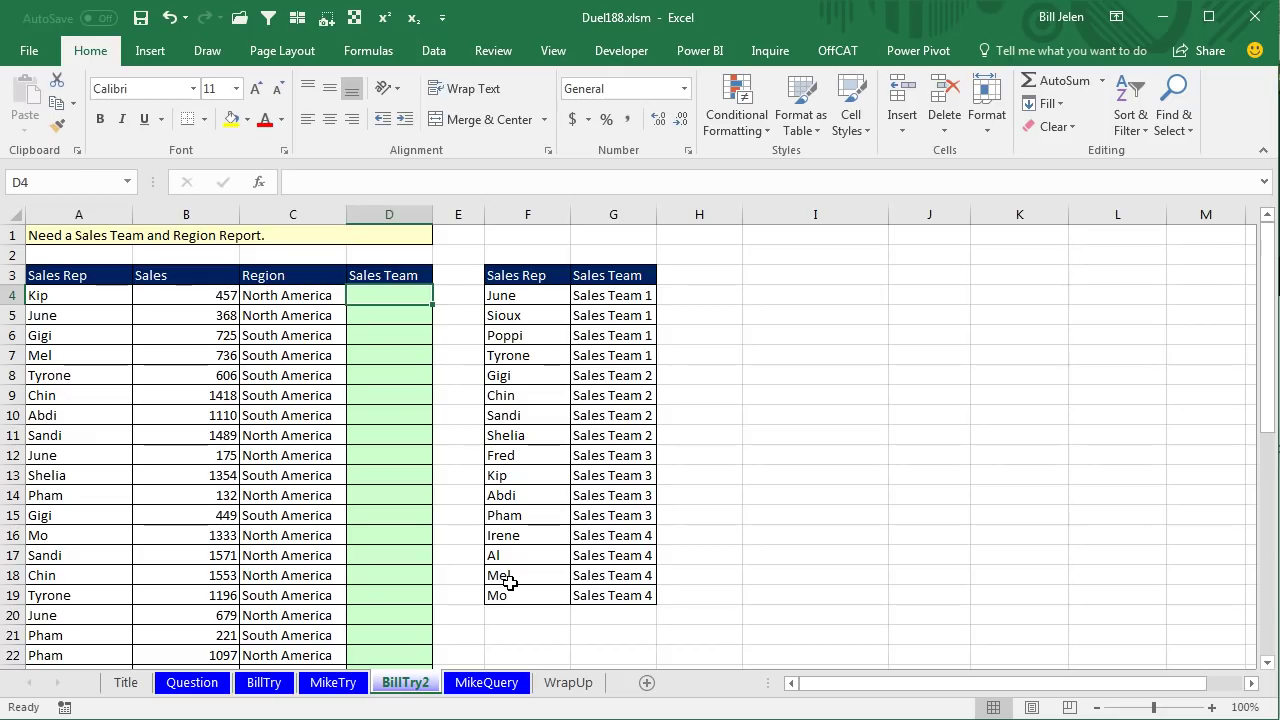
text(=vl)
key(Tab)
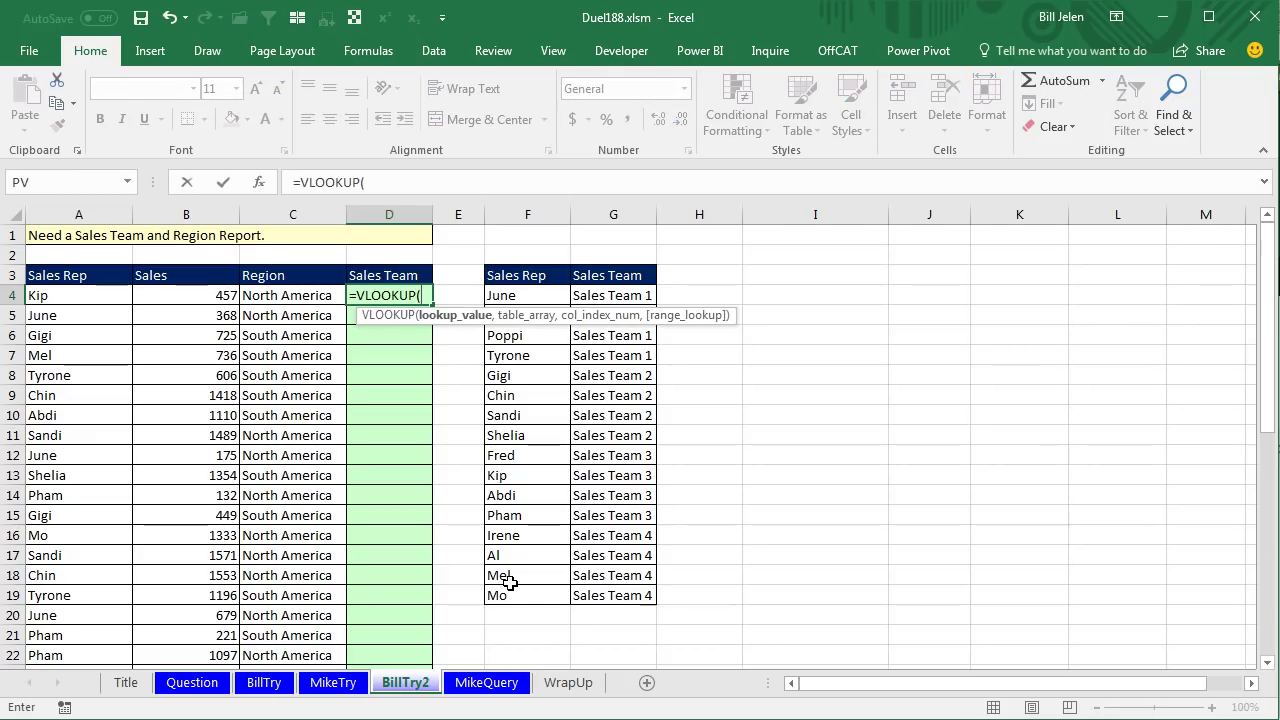
key(Left)
key(Left)
key(Left)
text(,)
key(Right)
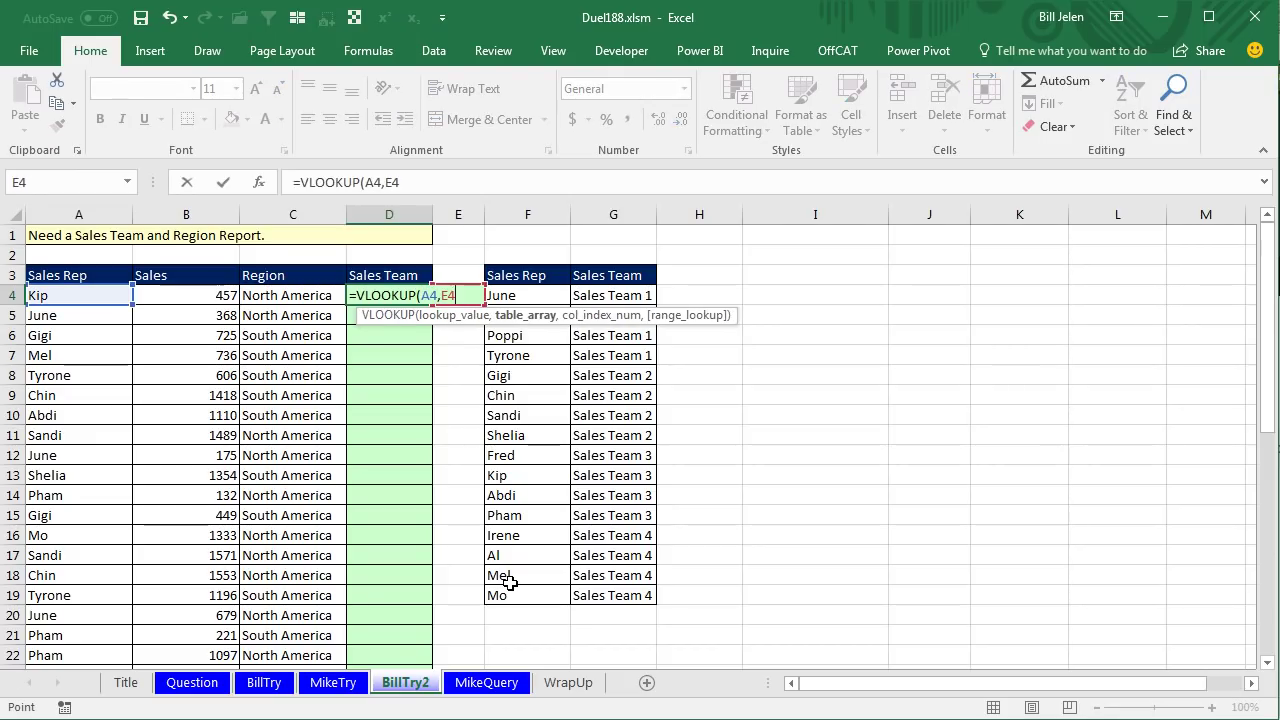
key(Right)
key(ctrl+shift+Down)
key(ctrl+shift+Right)
key(F4)
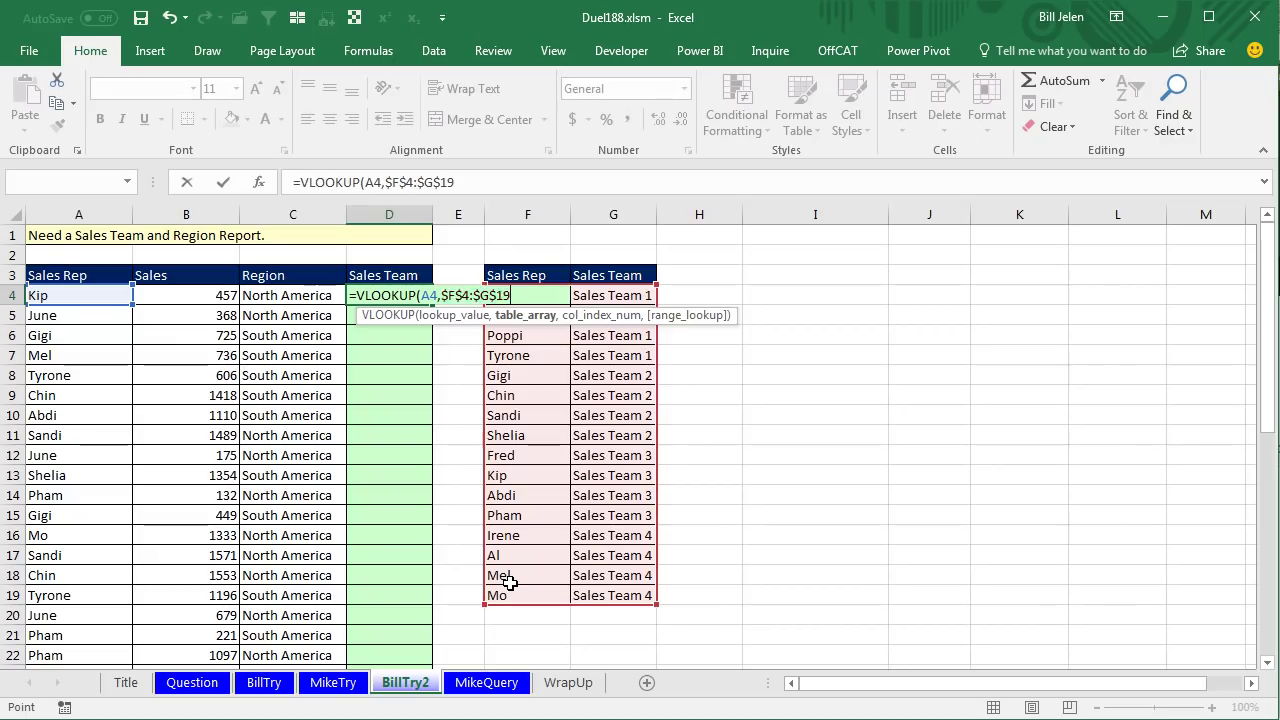
text(,2,False))
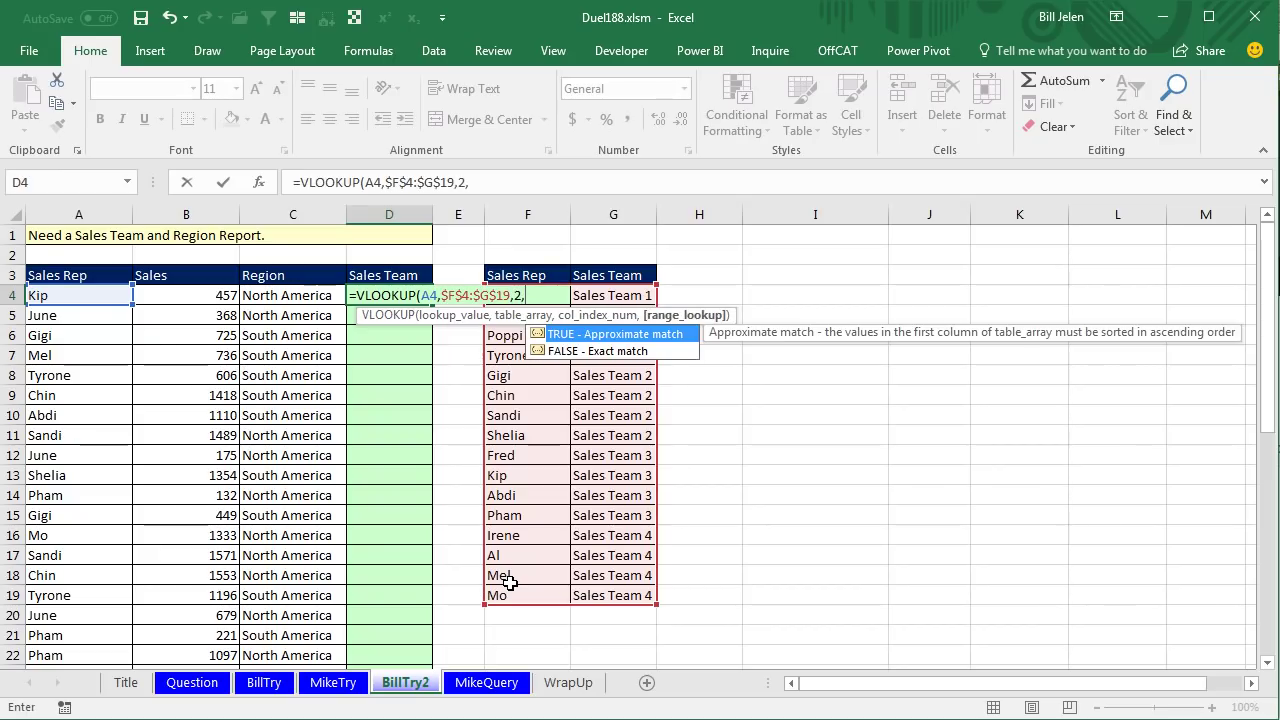
key(ctrl+Return)
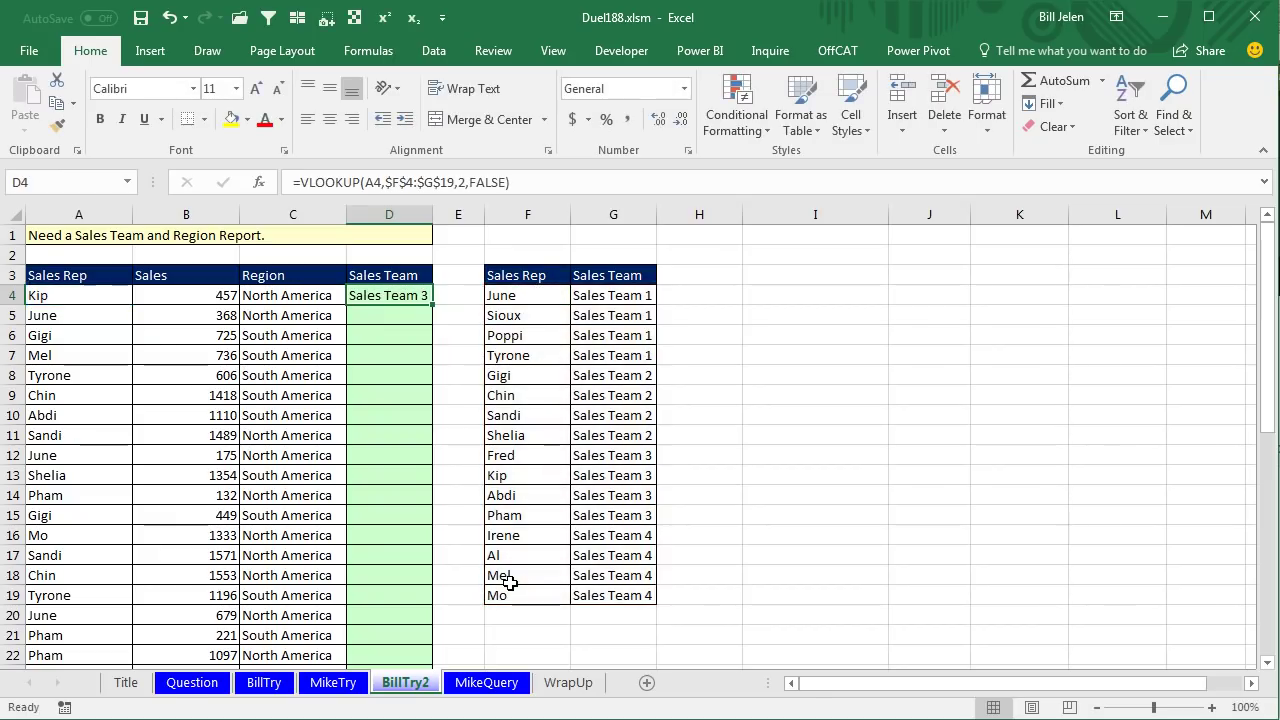
double_click(436, 309)
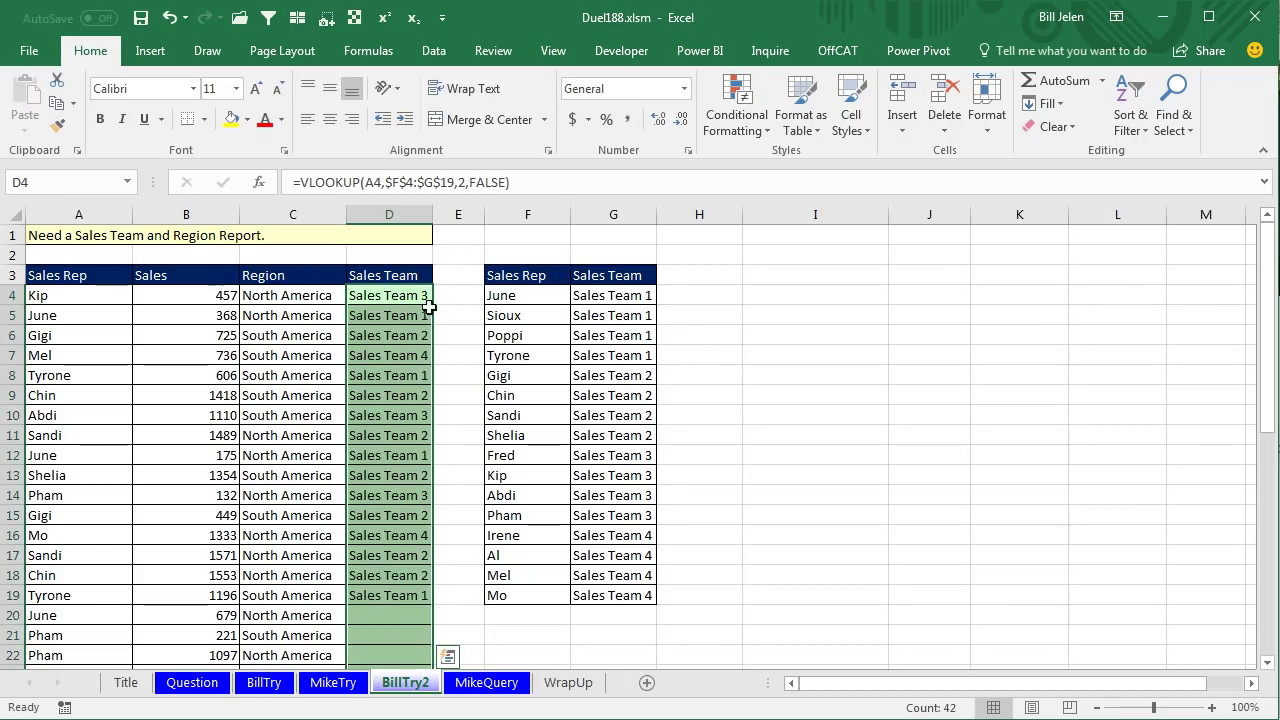
click(302, 295)
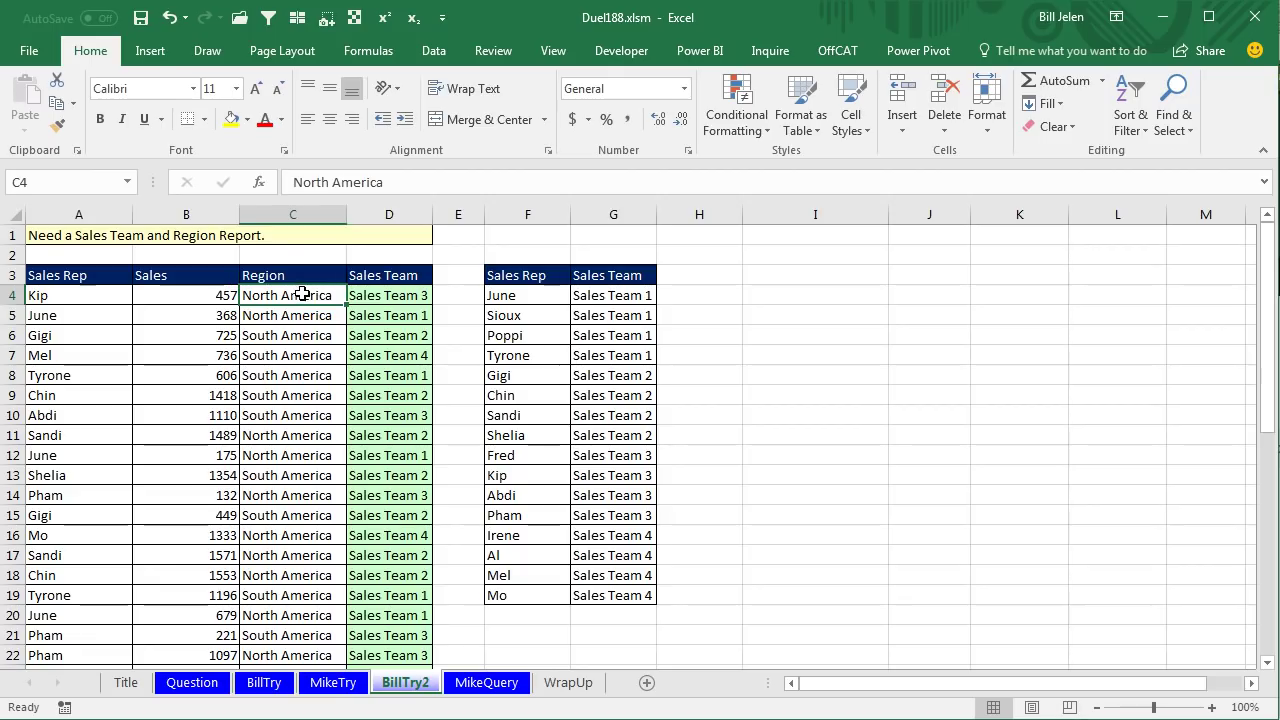
Step: Create a PivotTable from the sales data on the existing worksheet at I5
click(150, 50)
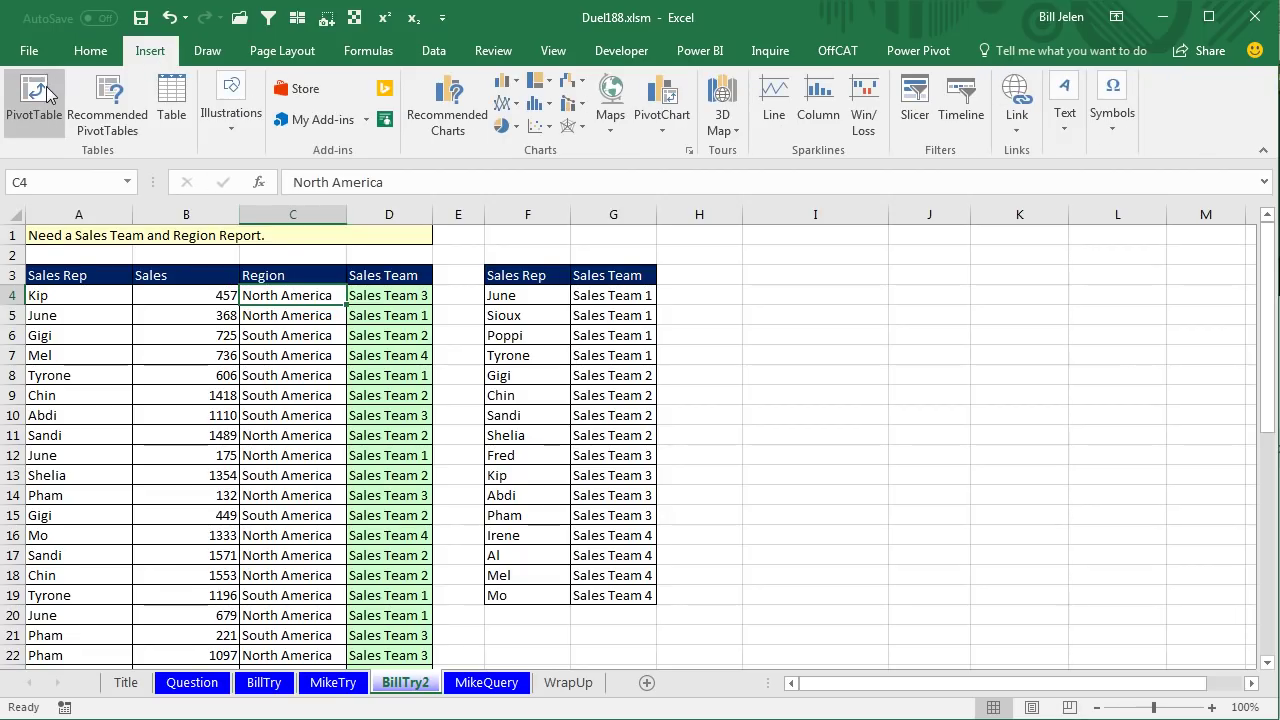
click(50, 92)
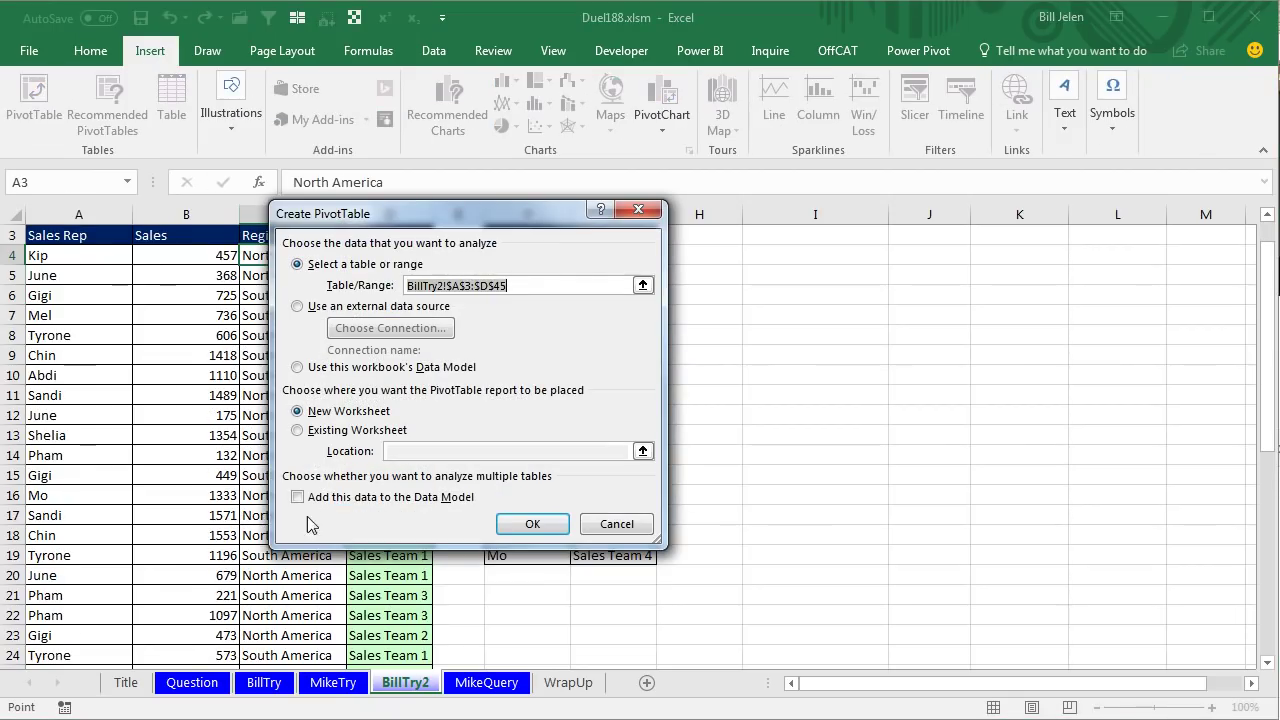
click(297, 430)
click(764, 271)
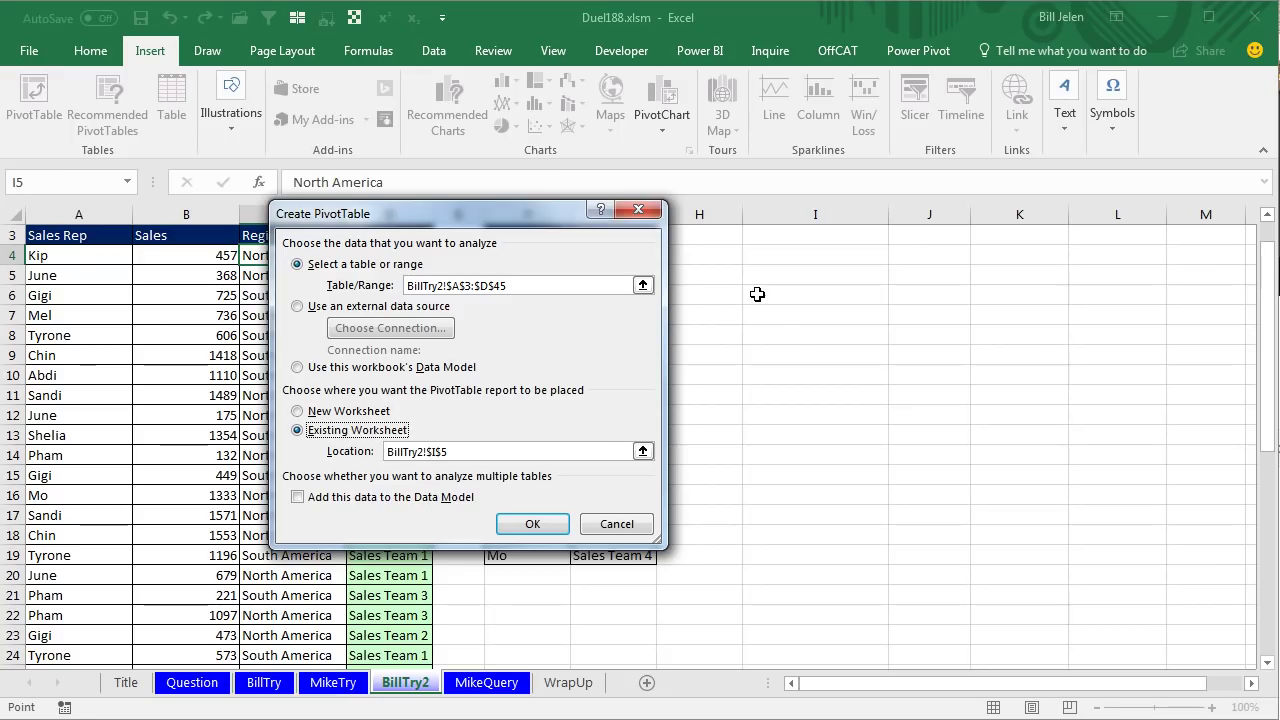
click(535, 522)
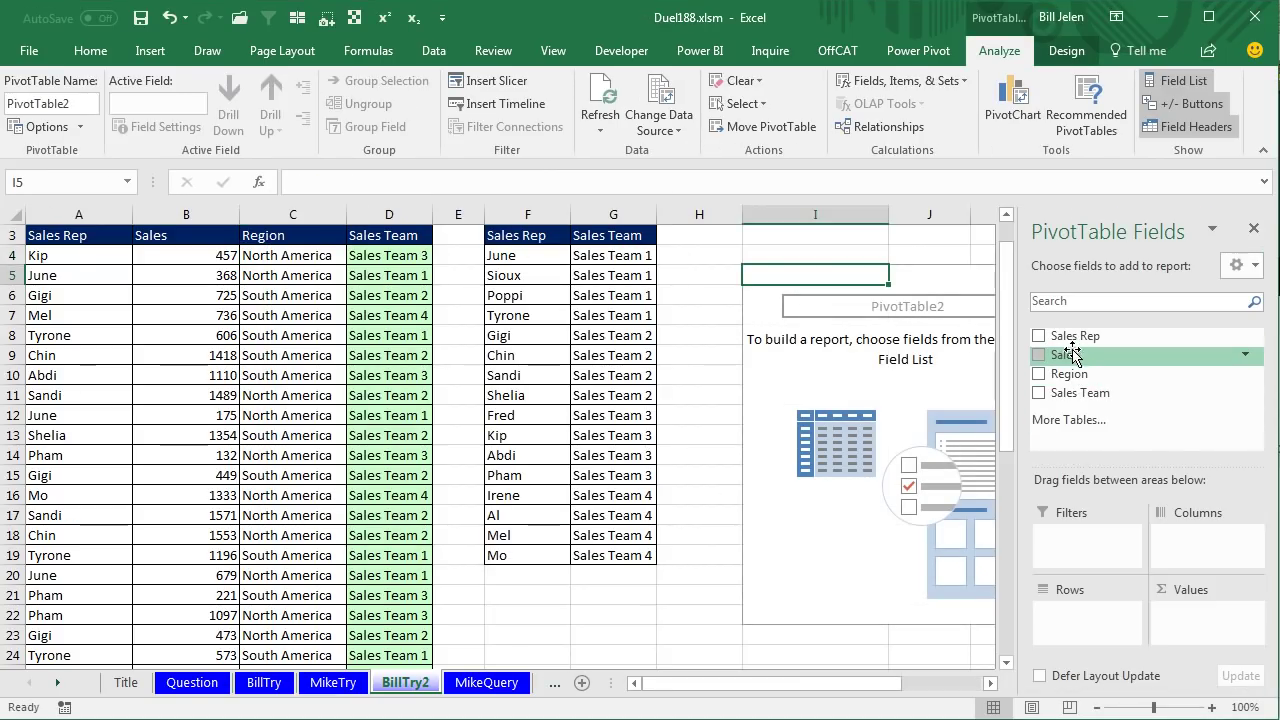
Step: Place Sales Team and Sales Rep in Rows, Region in Columns, and Sum of Sales in Values
drag(1078, 393, 1207, 540)
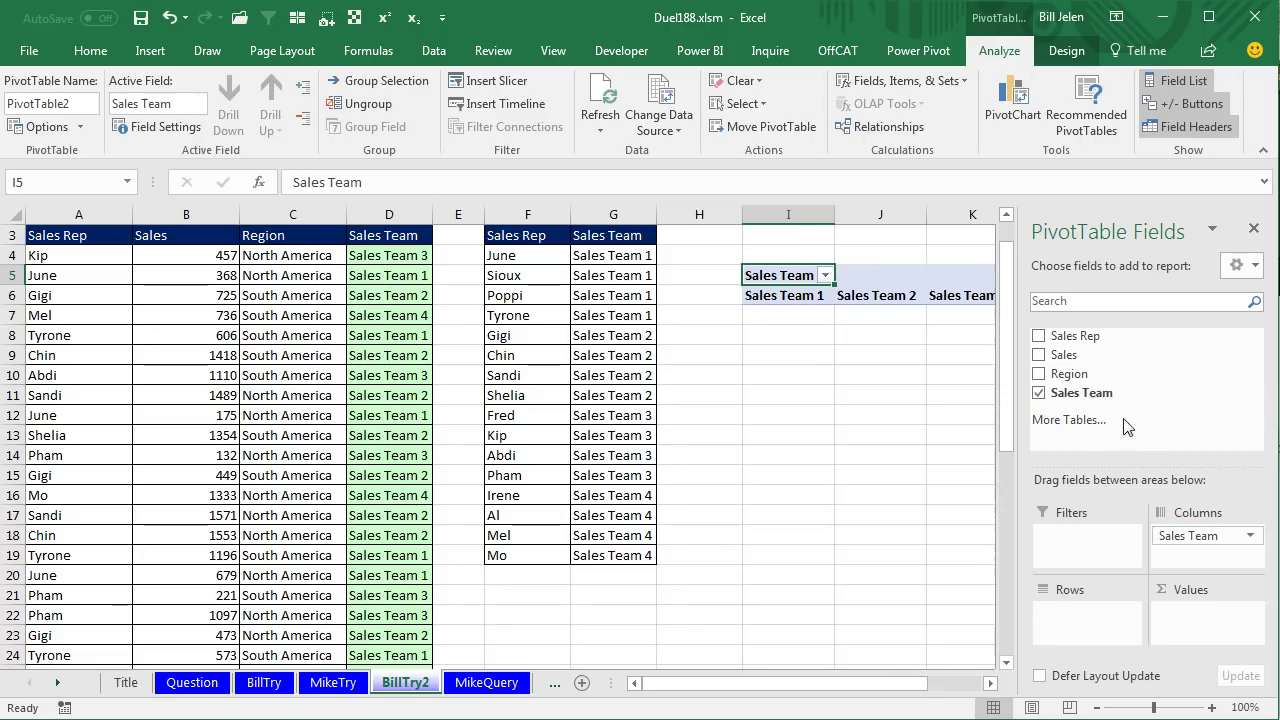
drag(1075, 373, 1093, 600)
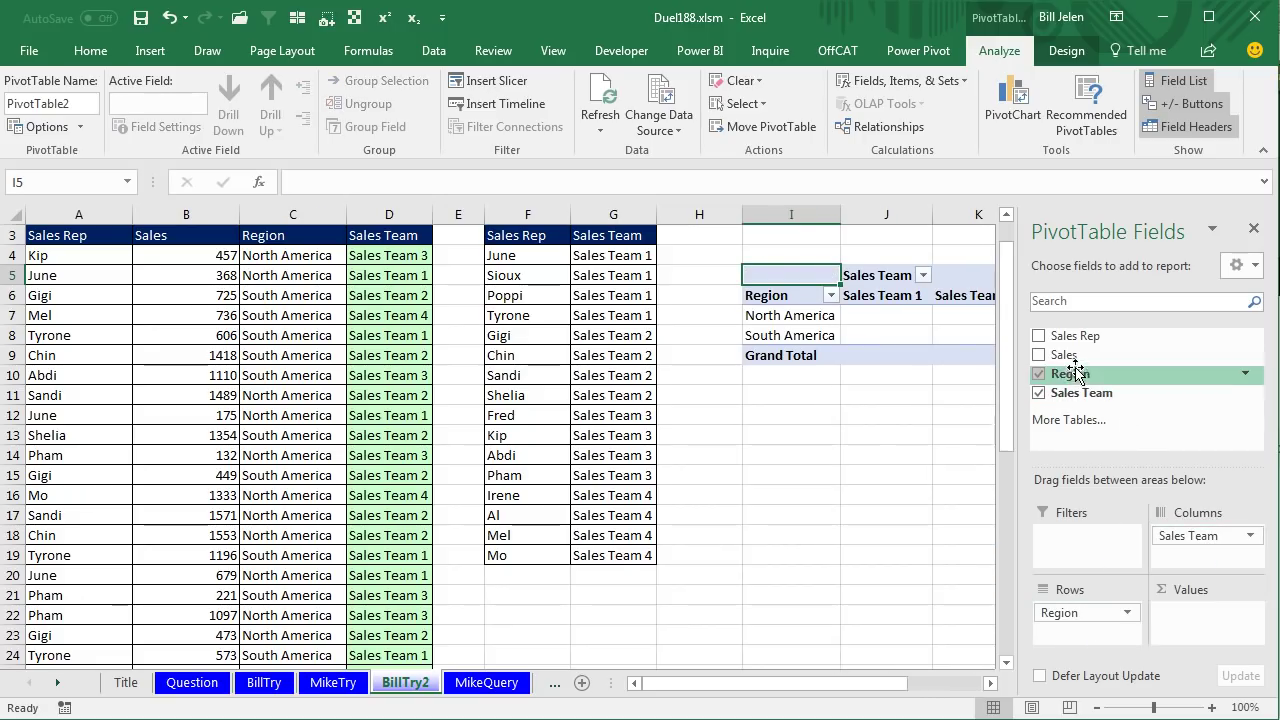
drag(1063, 355, 1207, 627)
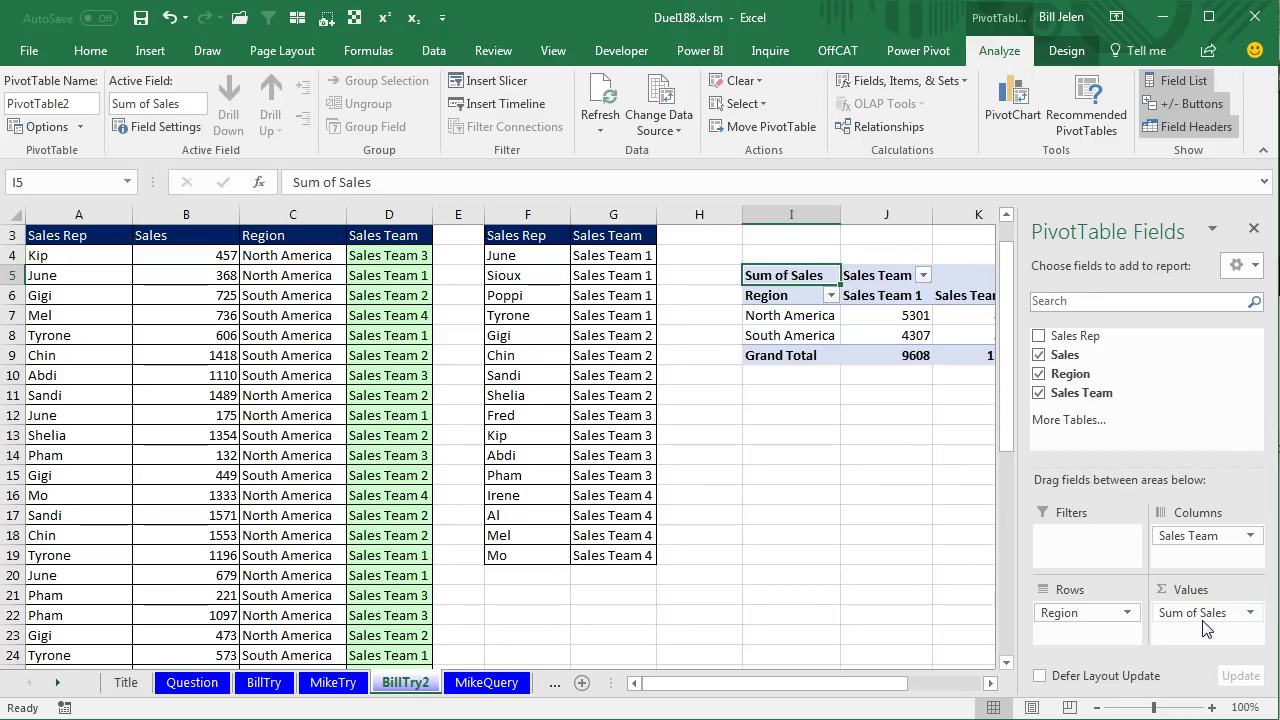
mouse_move(1199, 542)
mouse_down()
mouse_move(1088, 640)
mouse_move(1089, 608)
mouse_move(1205, 558)
mouse_up()
drag(1070, 336, 1120, 612)
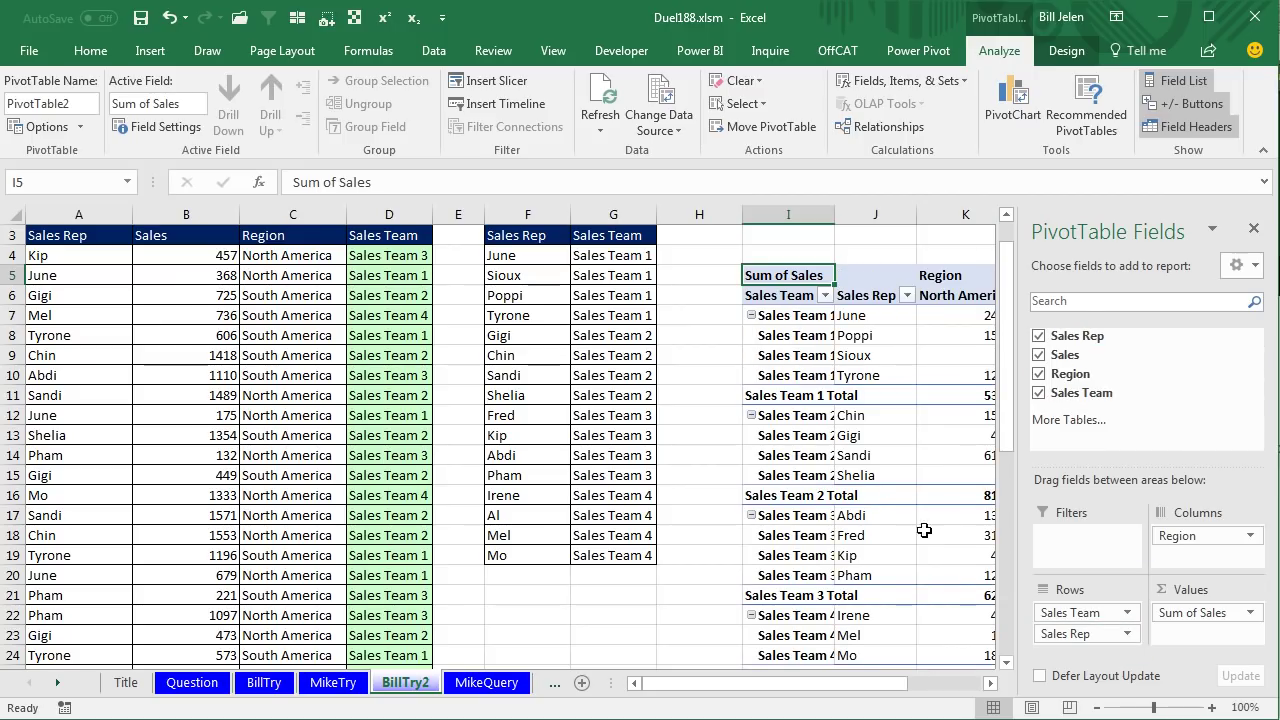
click(990, 682)
click(990, 682)
click(990, 682)
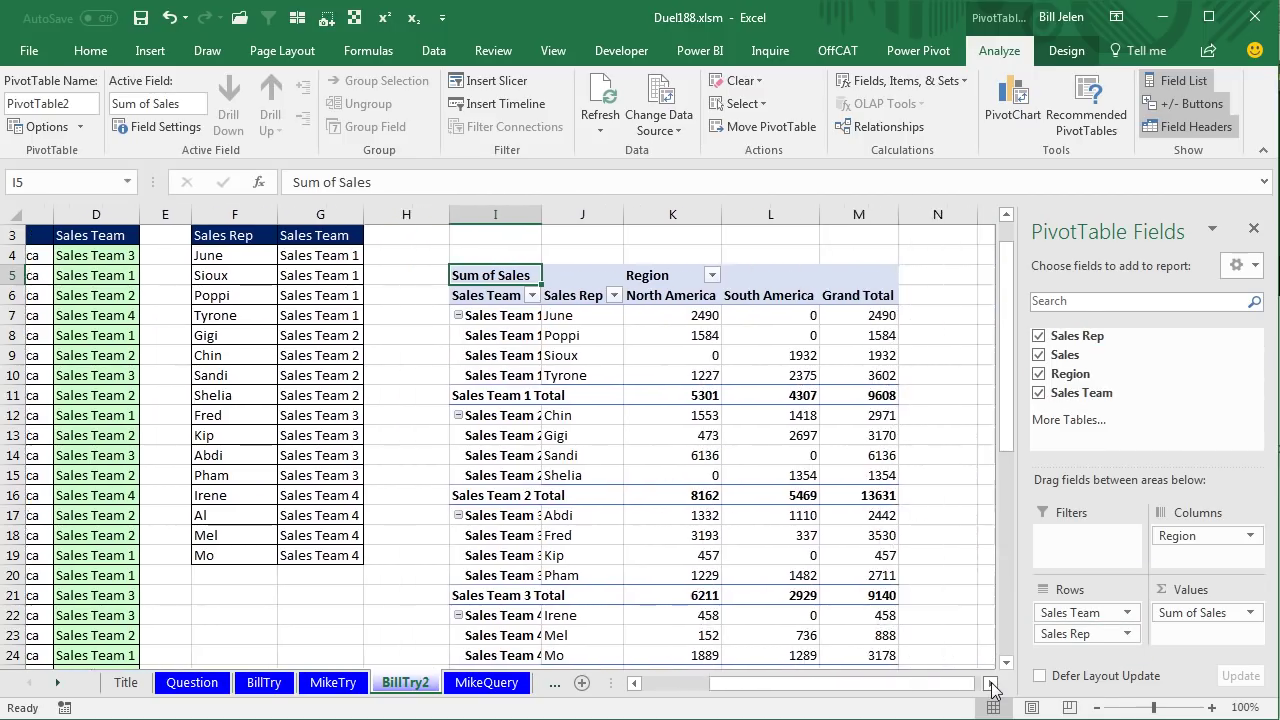
click(990, 682)
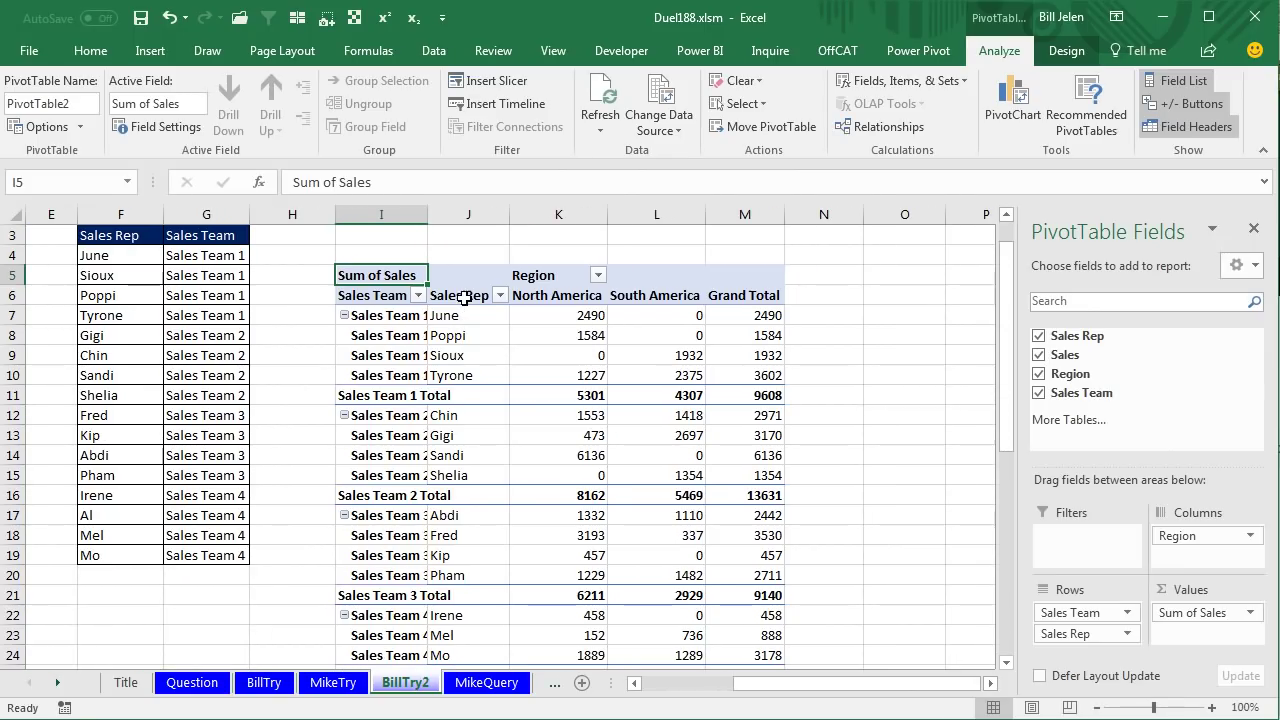
Step: Collapse the Sales Team field to team totals, then expand and re-collapse Sales Team 2
click(384, 293)
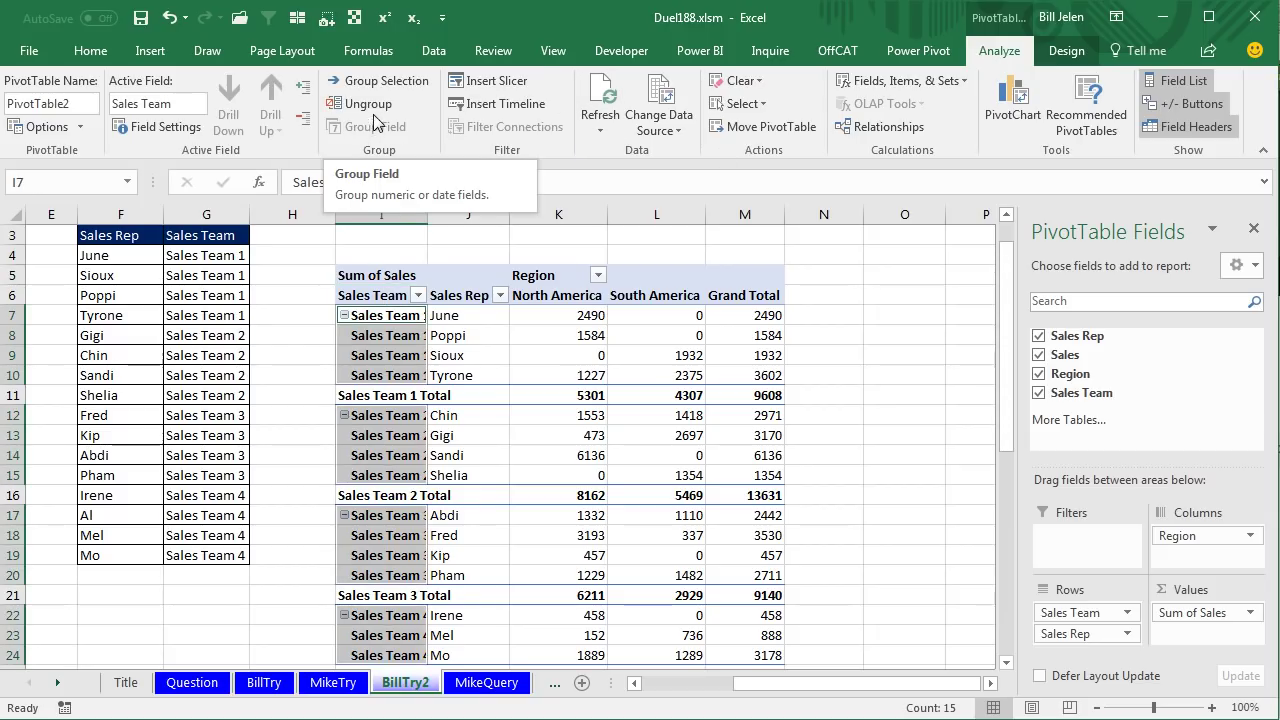
click(305, 119)
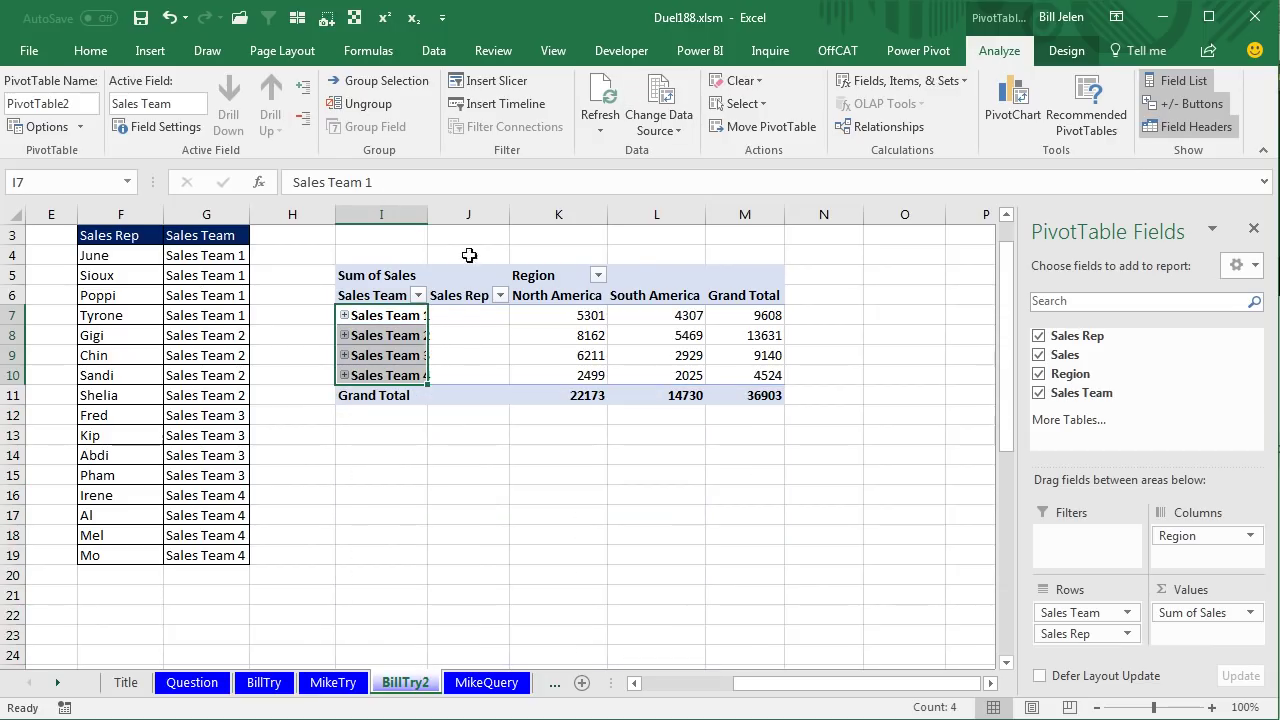
click(450, 335)
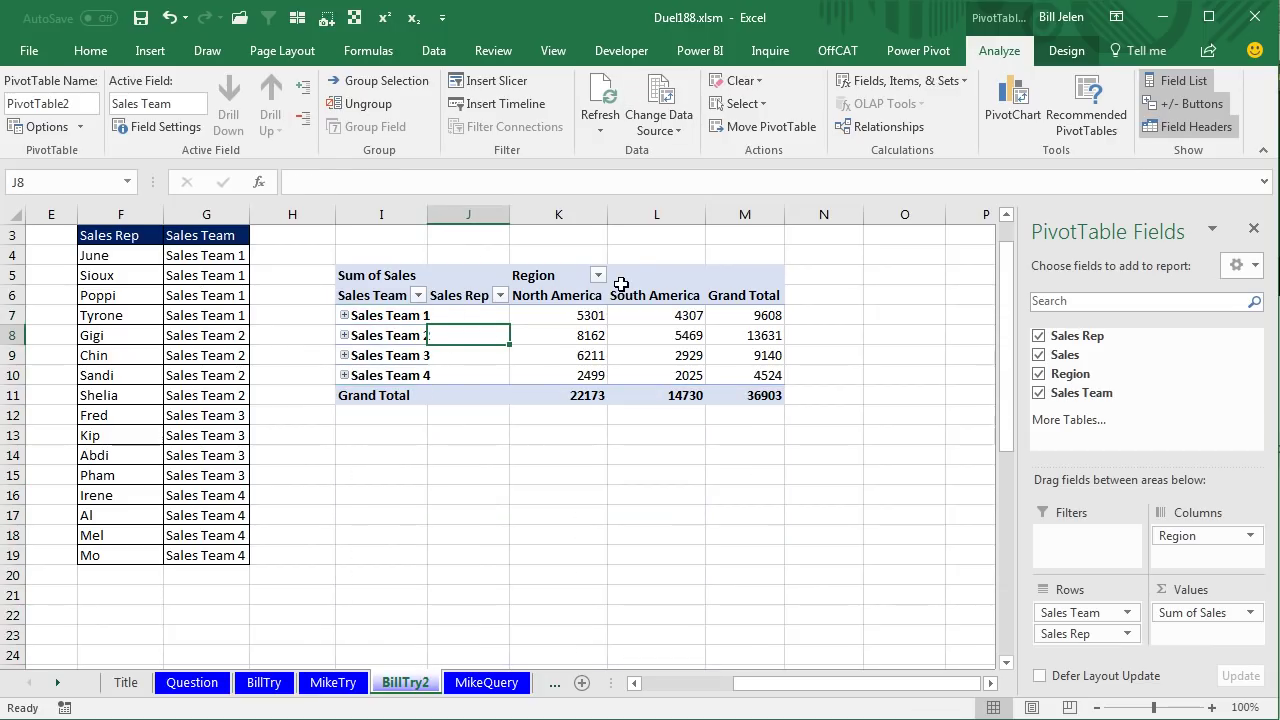
click(344, 335)
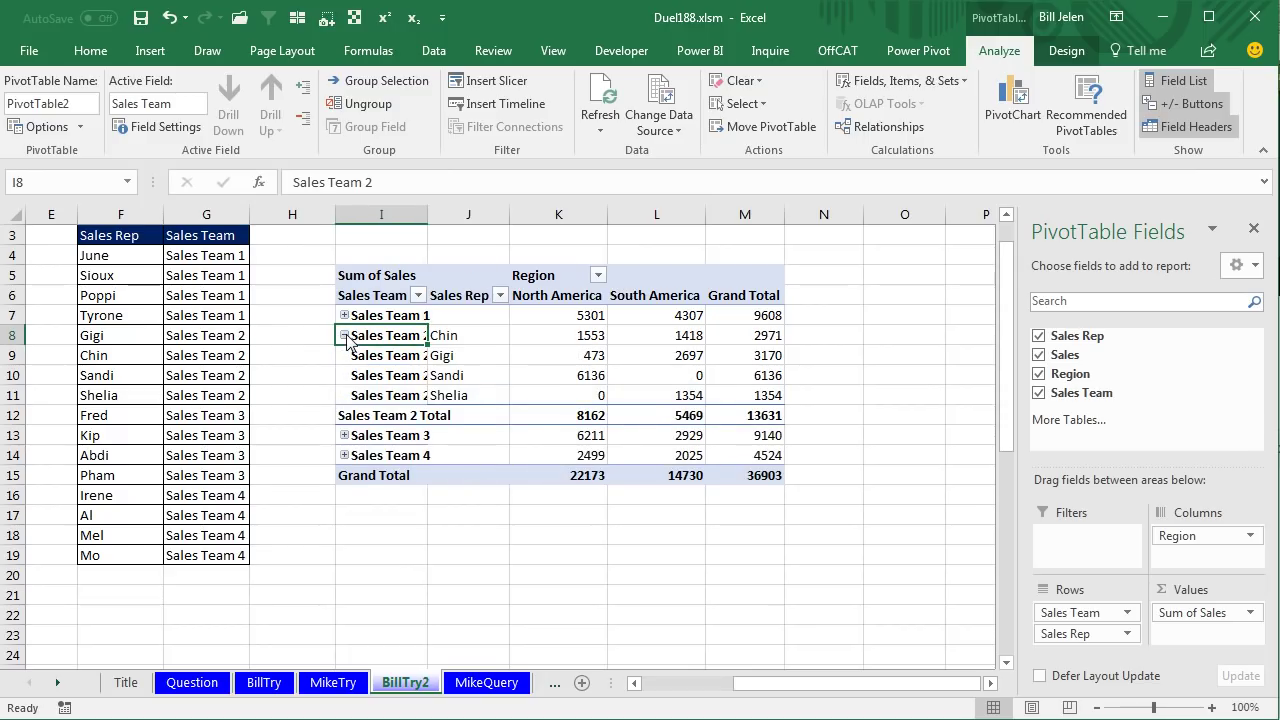
click(344, 335)
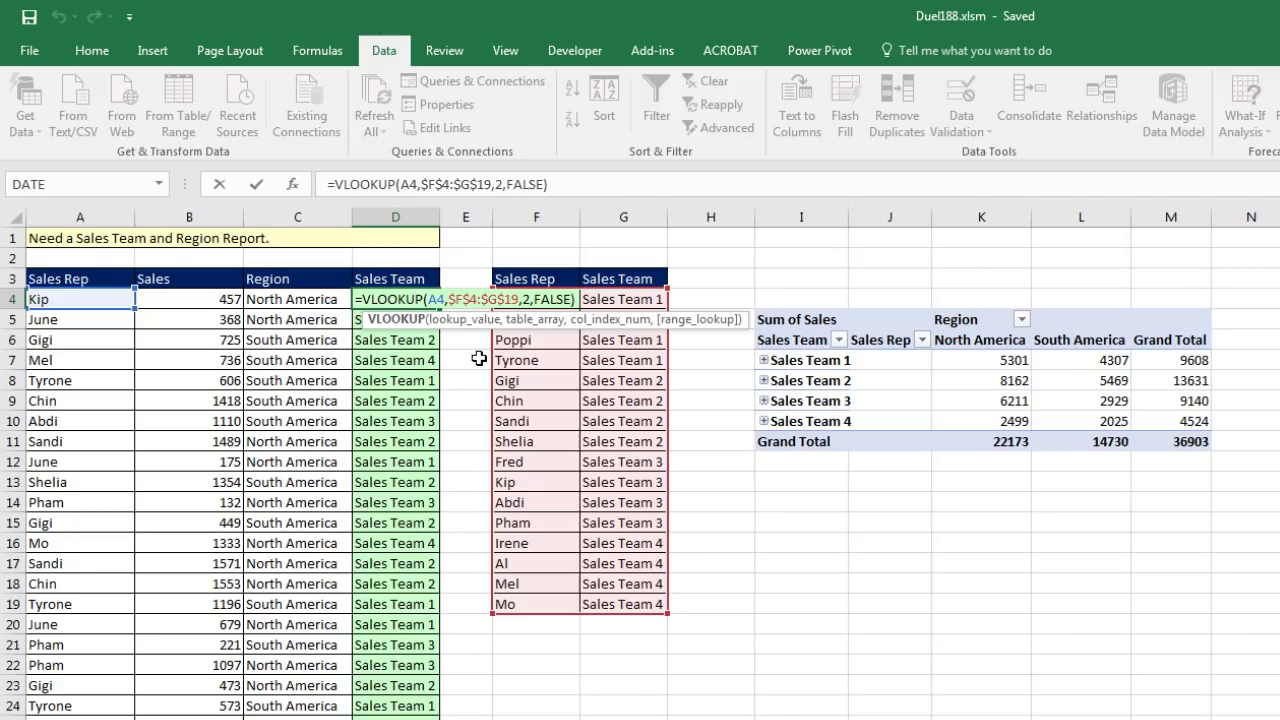
Step: Commit the =VLOOKUP(A4,$F$4:$G$19,2,FALSE) team lookup in D4
key(ctrl+Return)
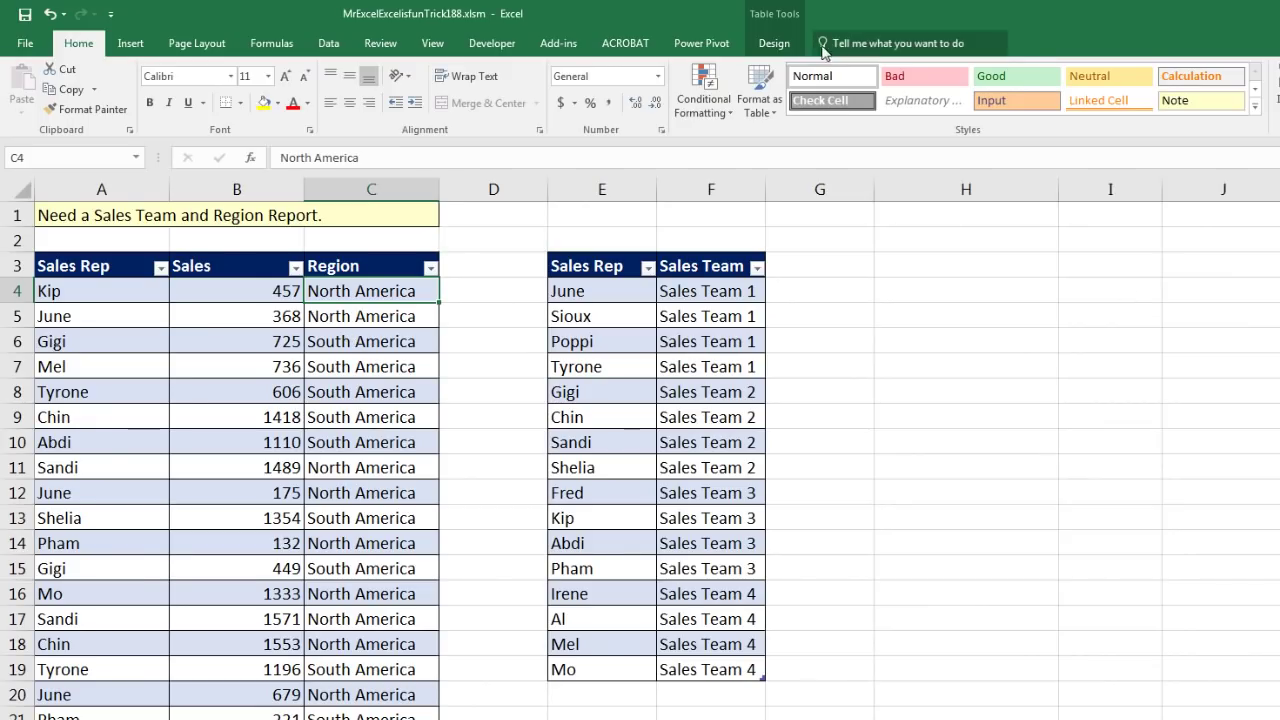
Step: Check the Table Name box for the sales table (fSales) and team table (dTeam)
click(774, 43)
click(62, 87)
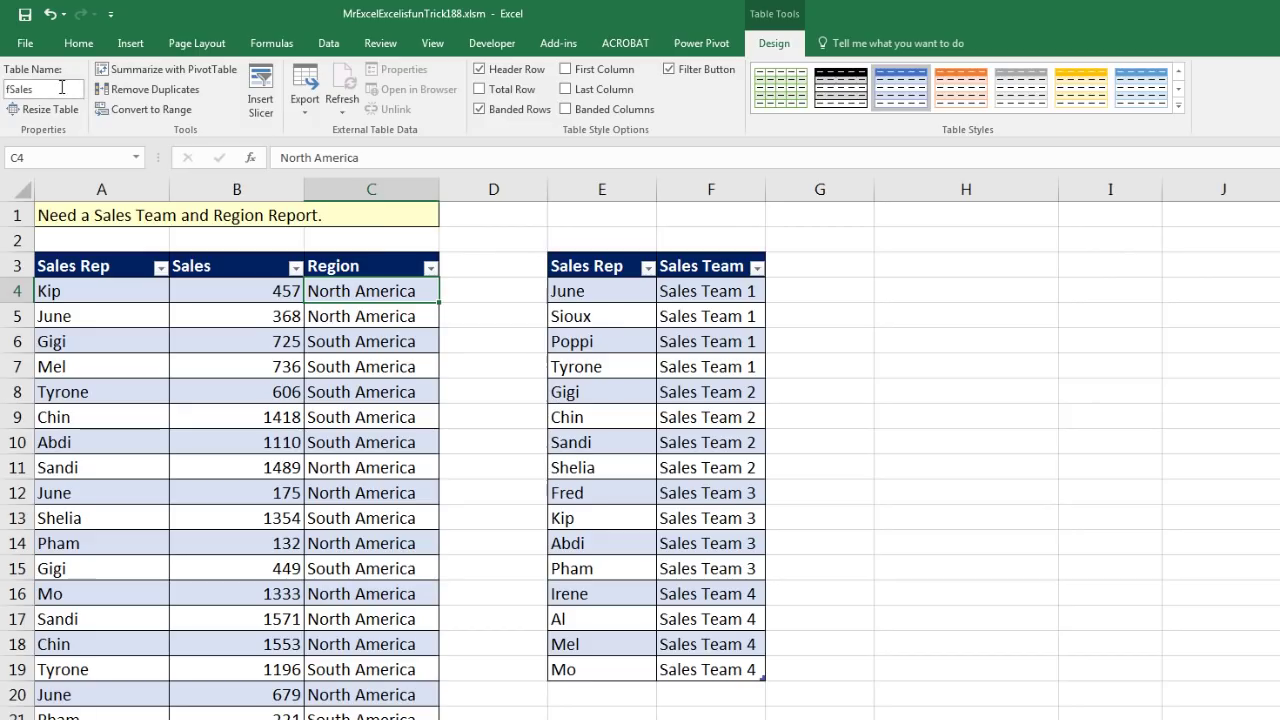
click(620, 326)
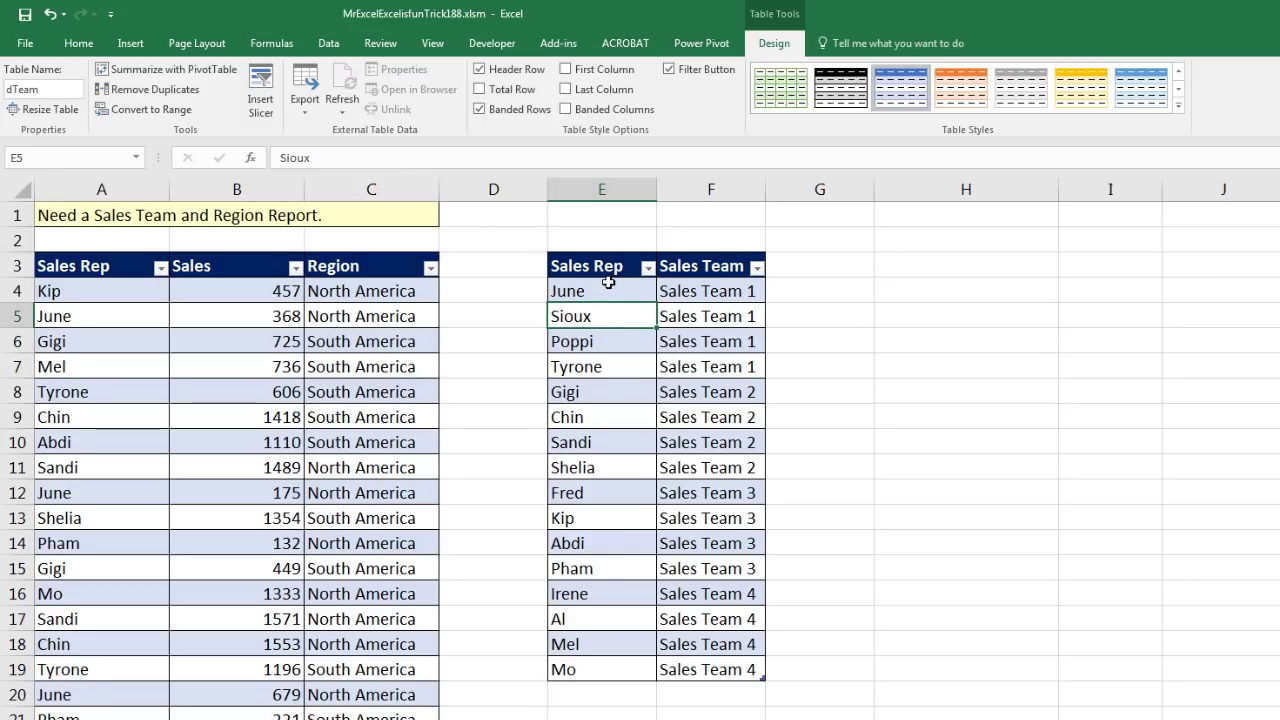
click(335, 47)
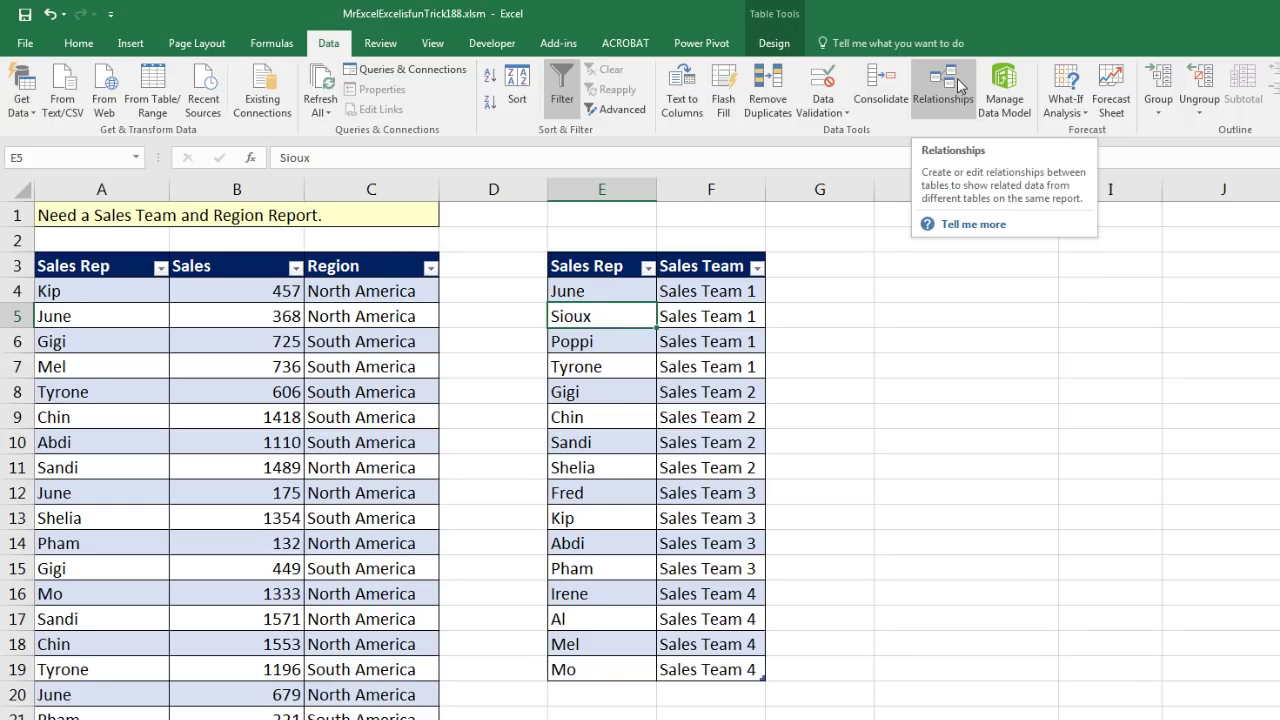
click(356, 320)
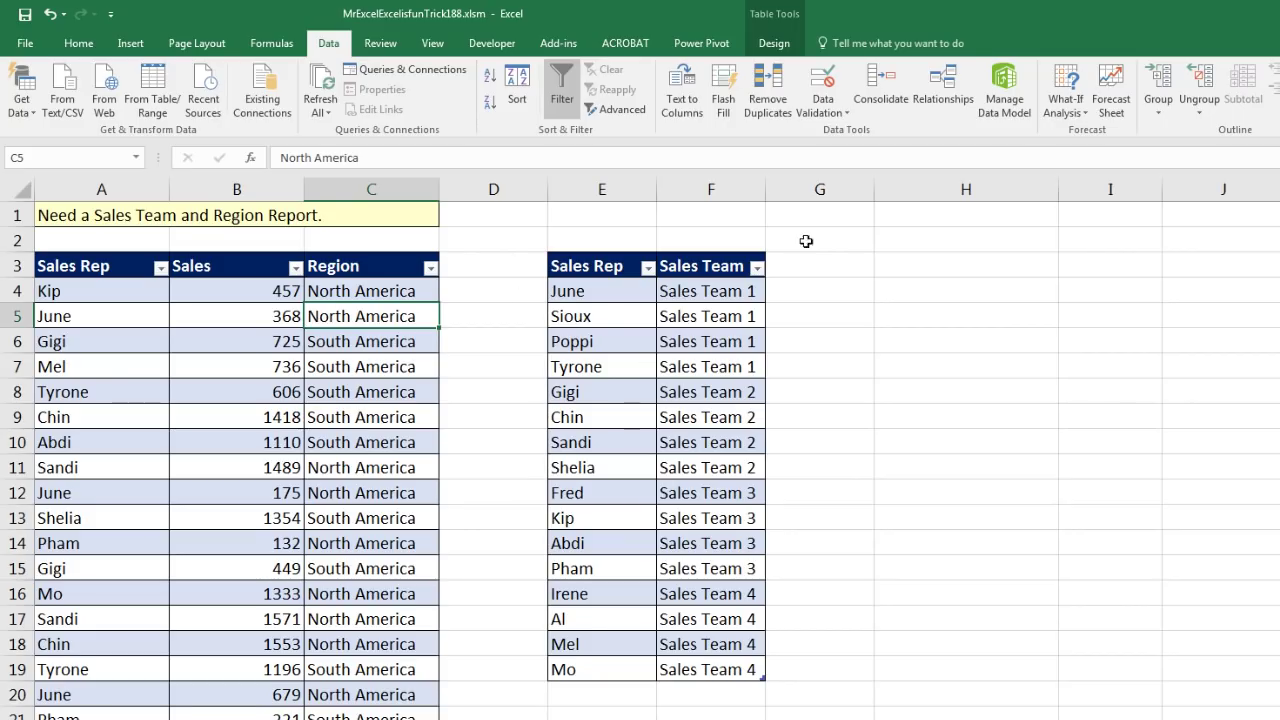
Step: Start a new relationship using fSales as the table and Sales Rep as its column
click(955, 94)
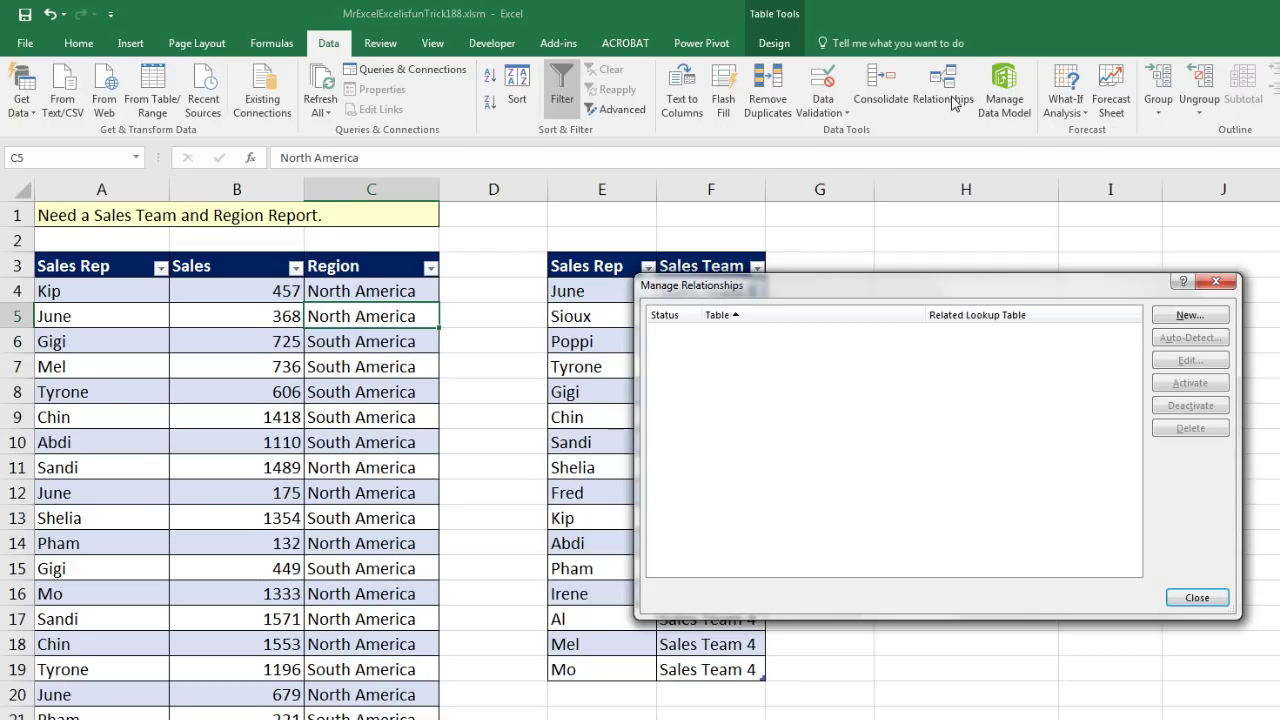
drag(1025, 290, 670, 333)
click(829, 364)
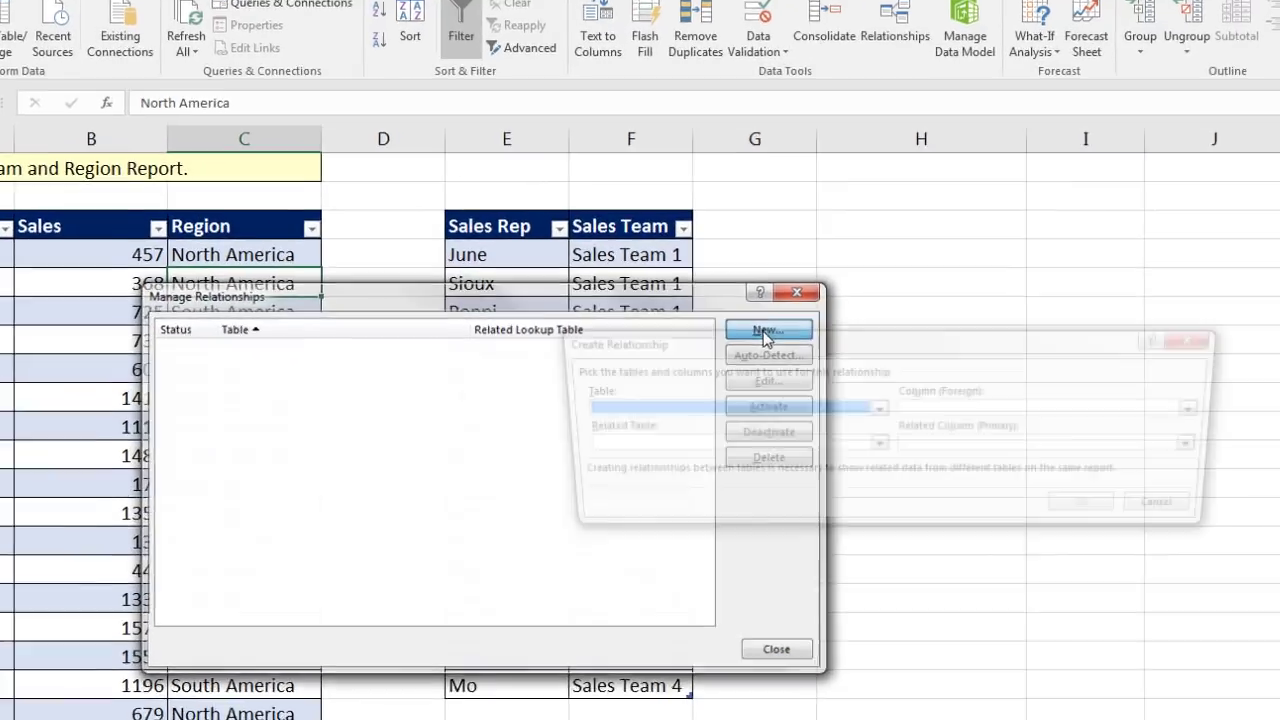
click(681, 408)
click(703, 443)
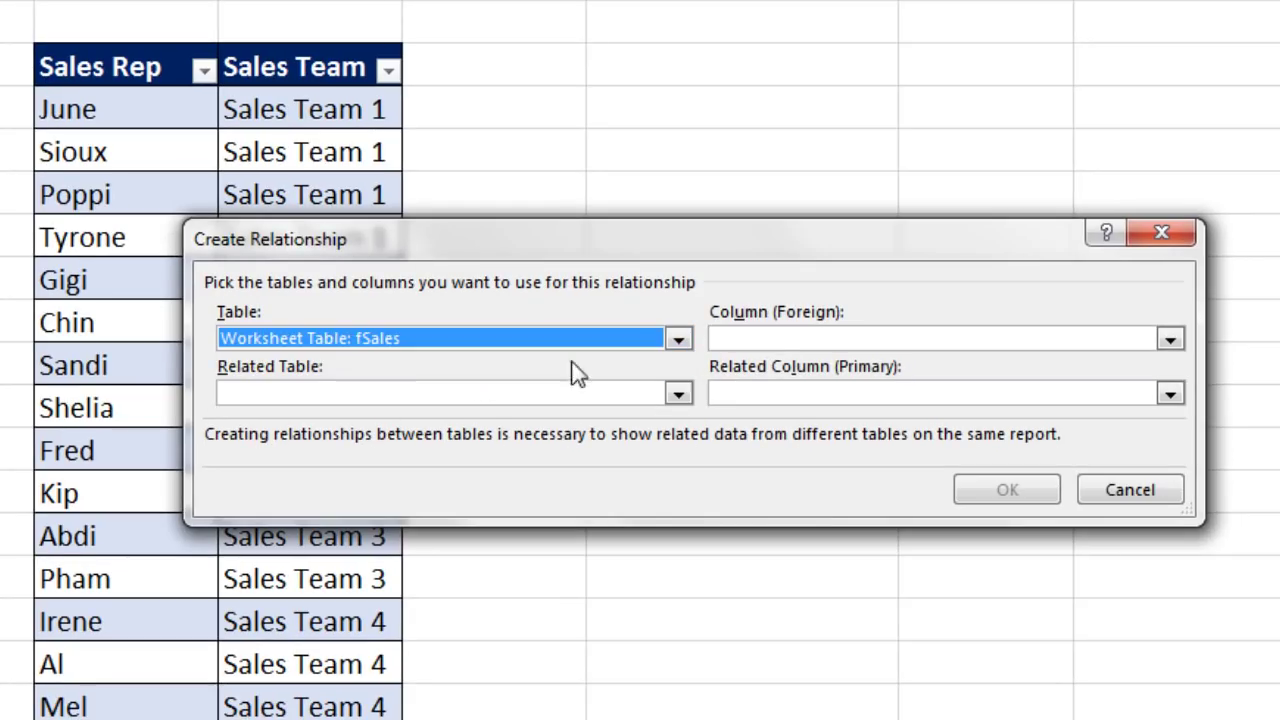
click(773, 340)
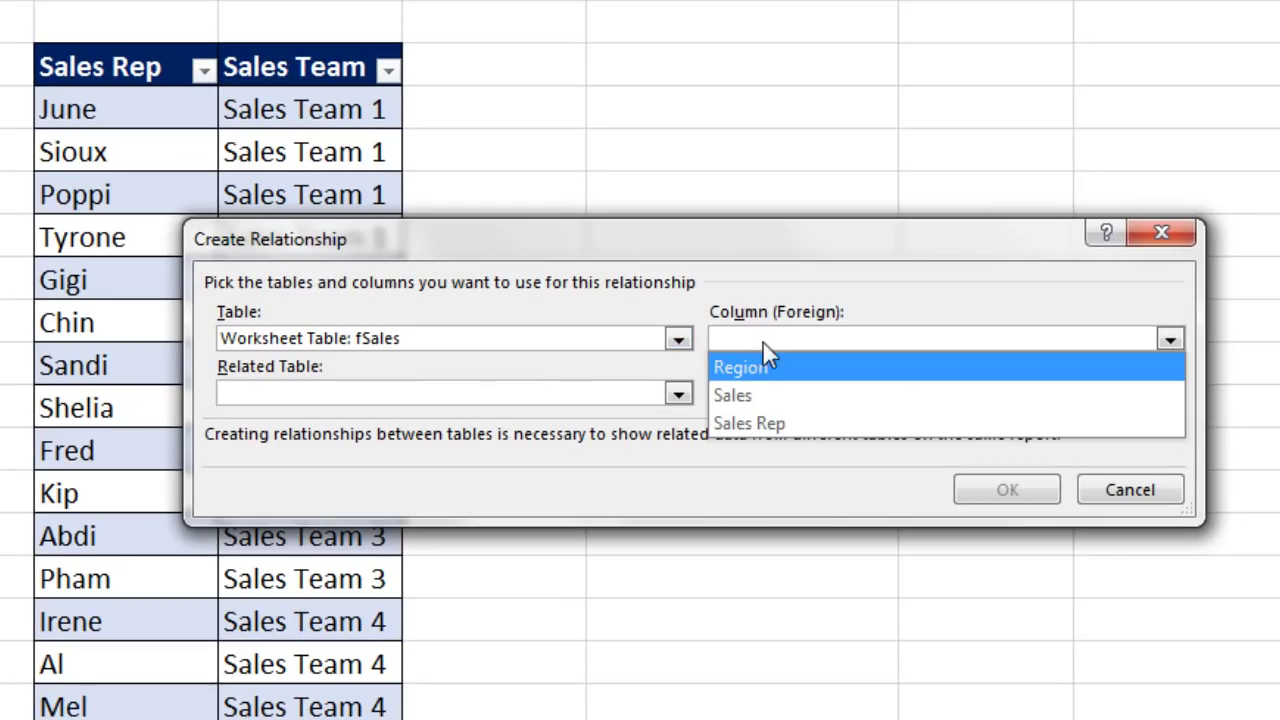
click(760, 440)
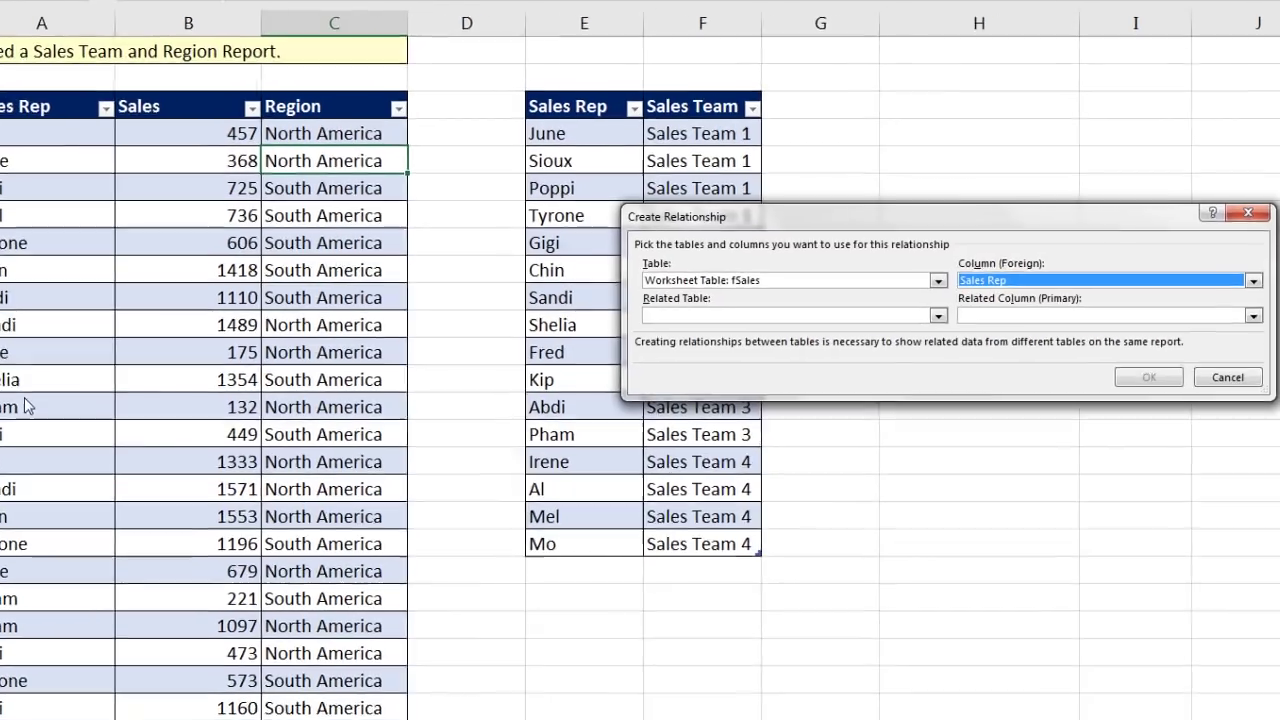
Step: Set dTeam's Sales Rep as the related column and create the relationship
click(938, 315)
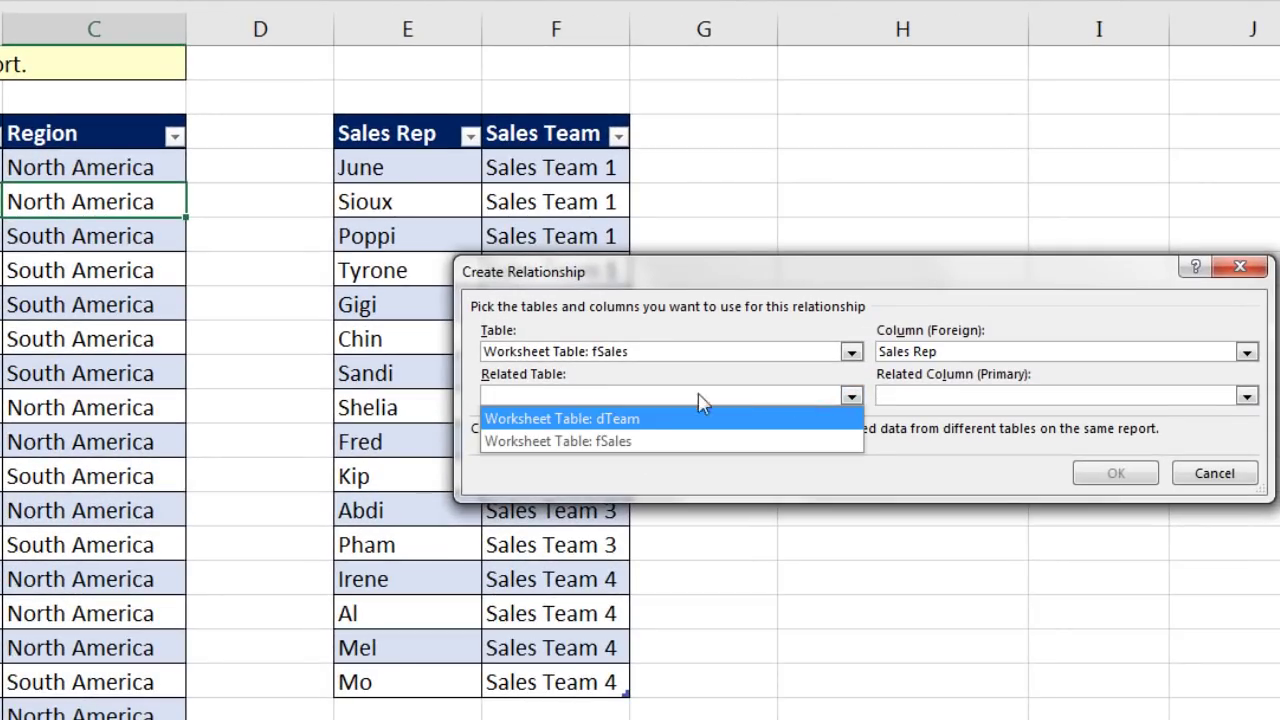
click(634, 420)
click(951, 395)
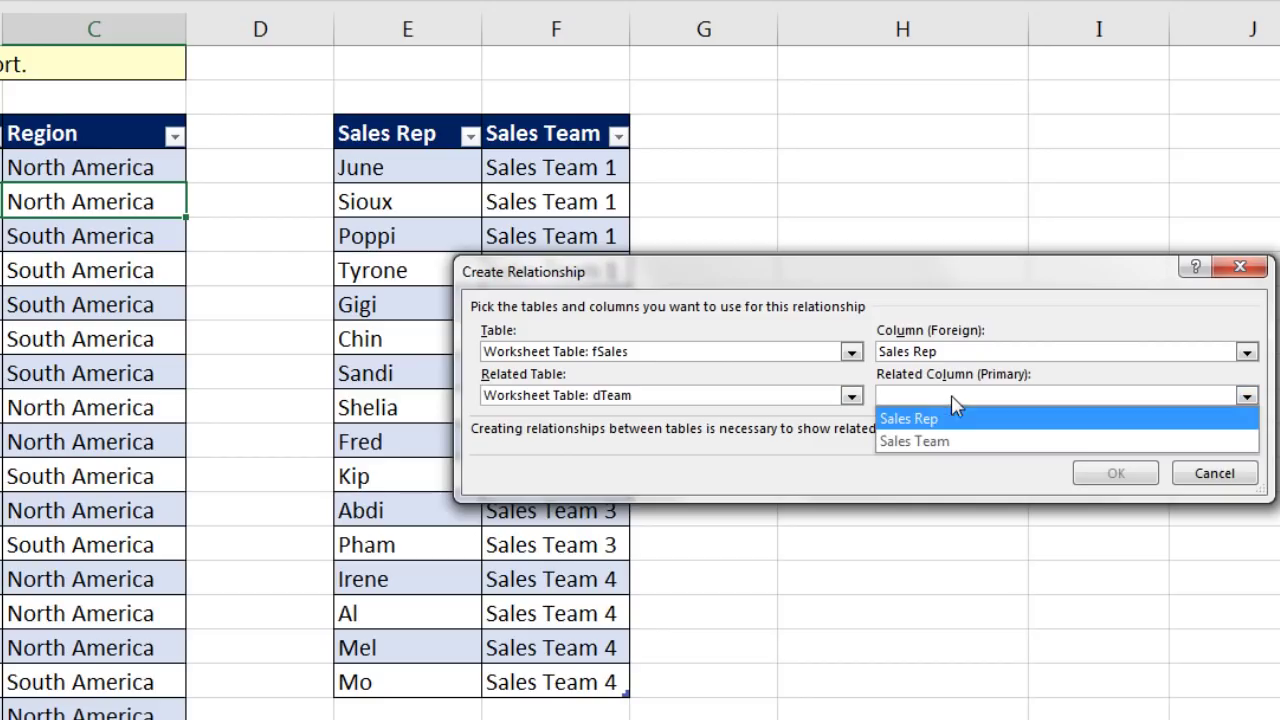
click(929, 420)
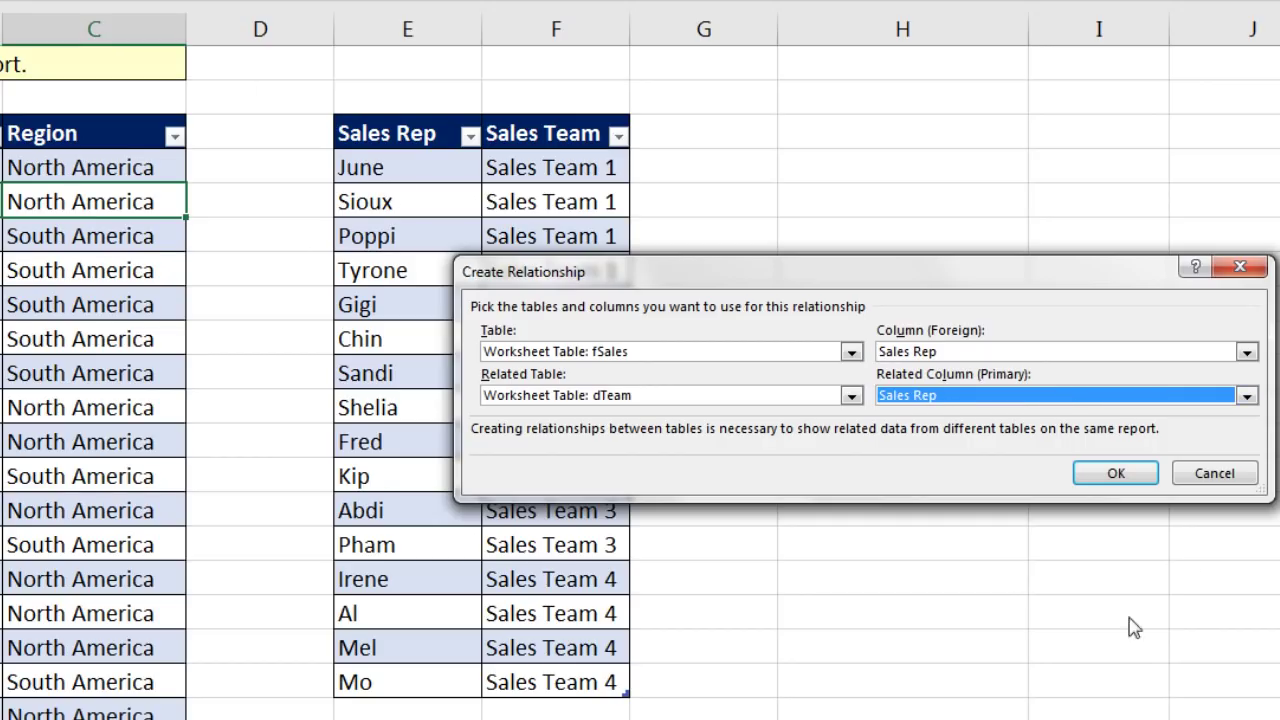
click(1114, 474)
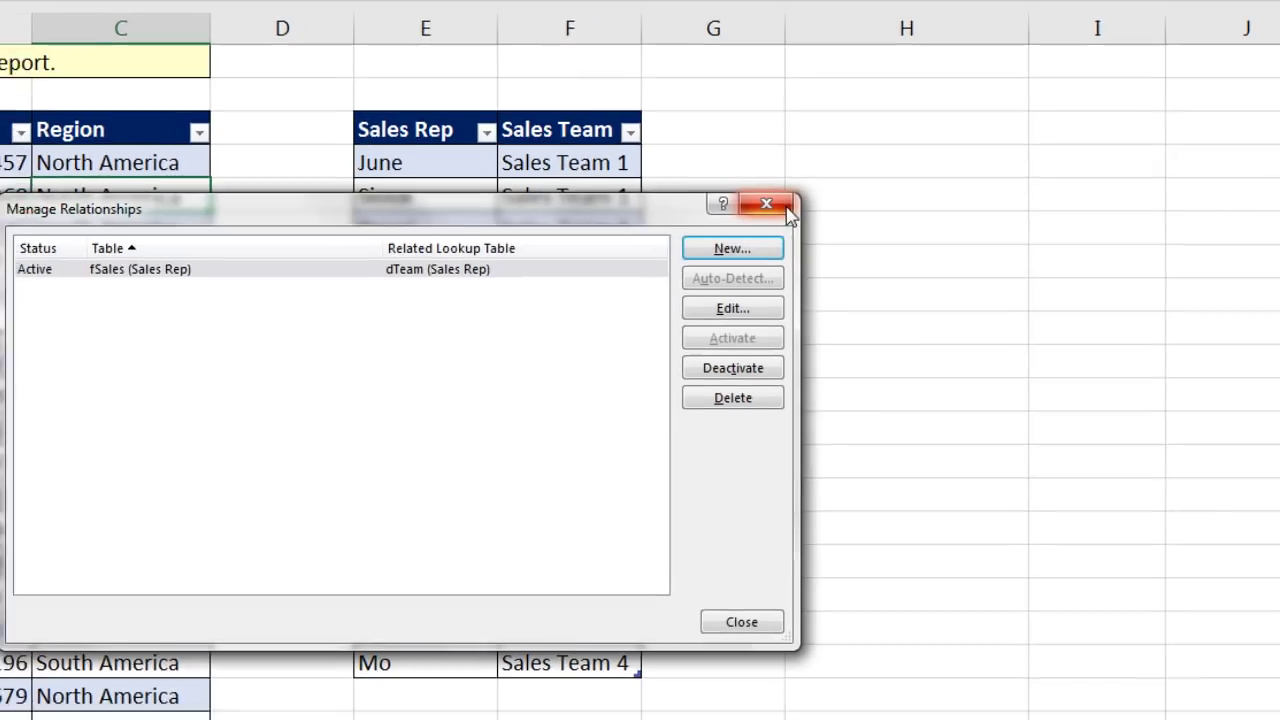
click(758, 210)
click(799, 133)
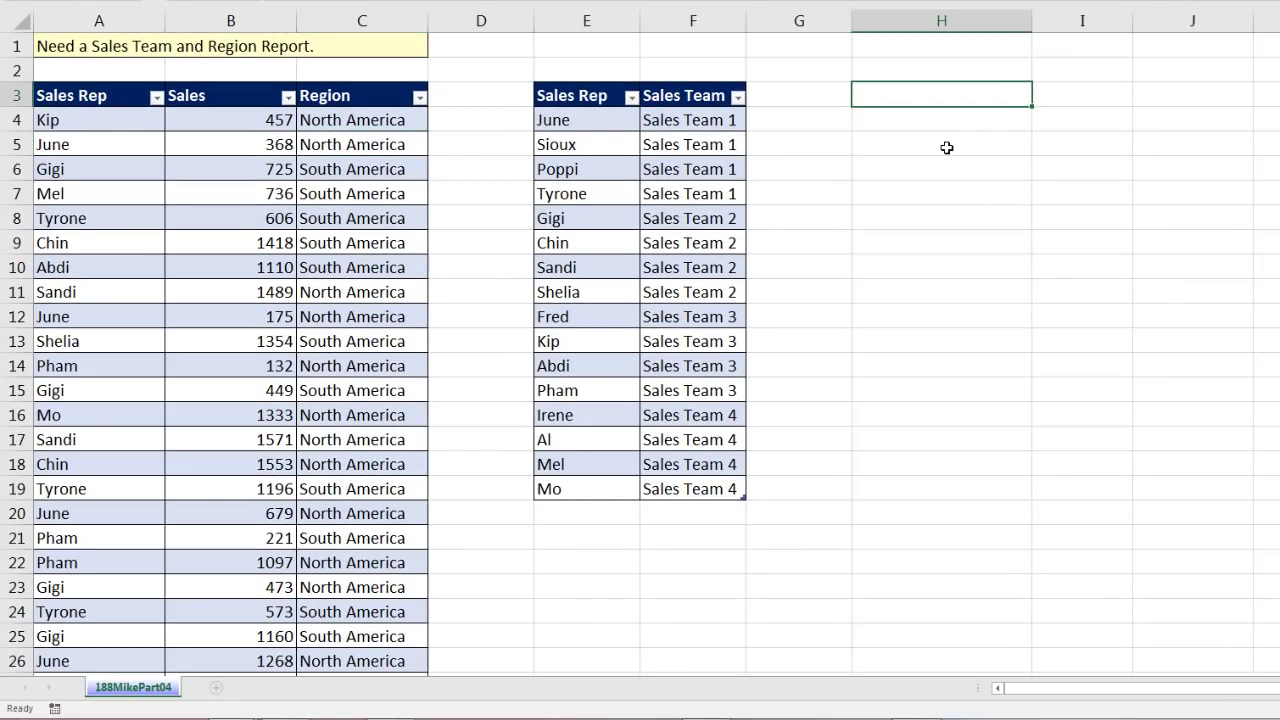
Step: Insert an empty PivotTable at H3 using this workbook's Data Model
key(alt+n)
key(v)
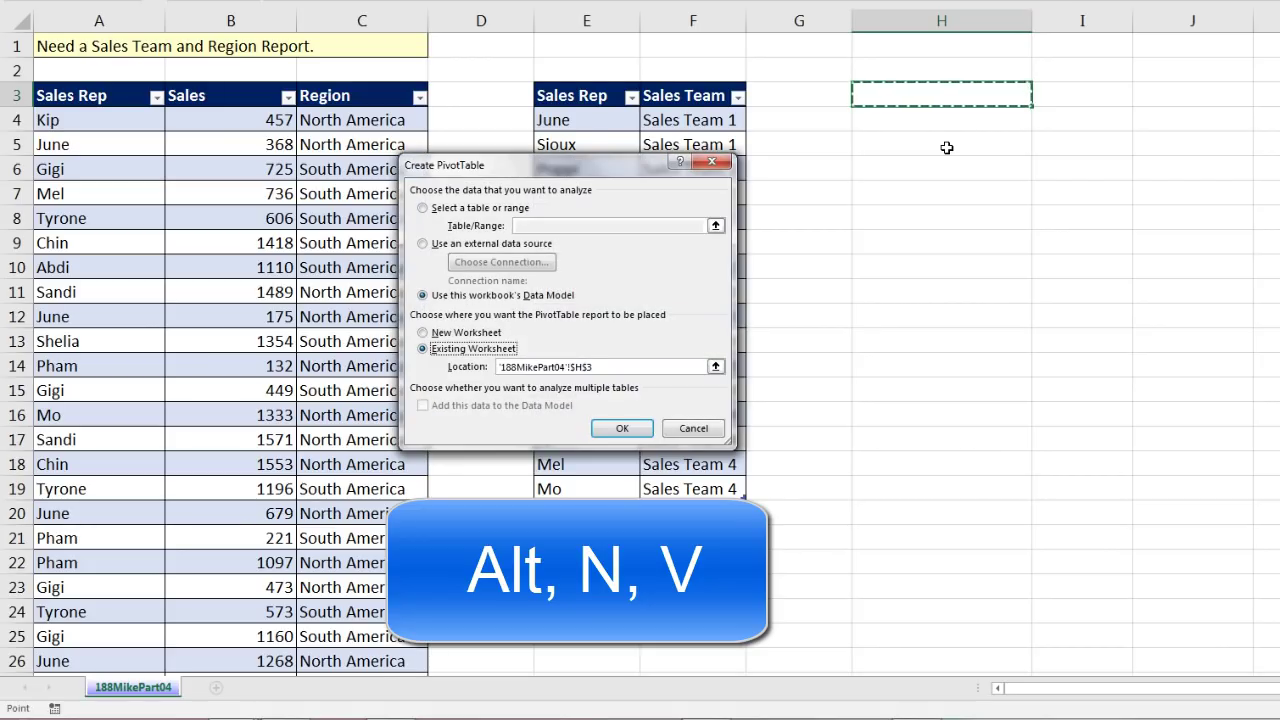
drag(690, 165, 1120, 167)
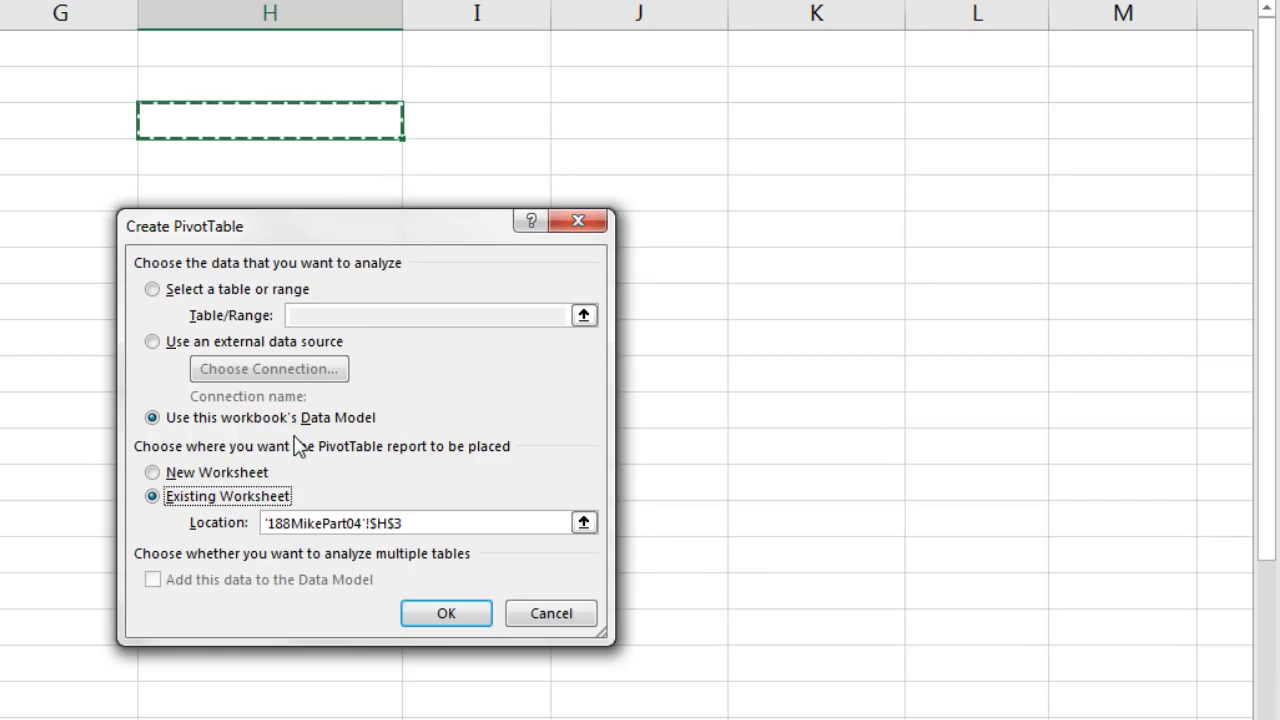
click(446, 613)
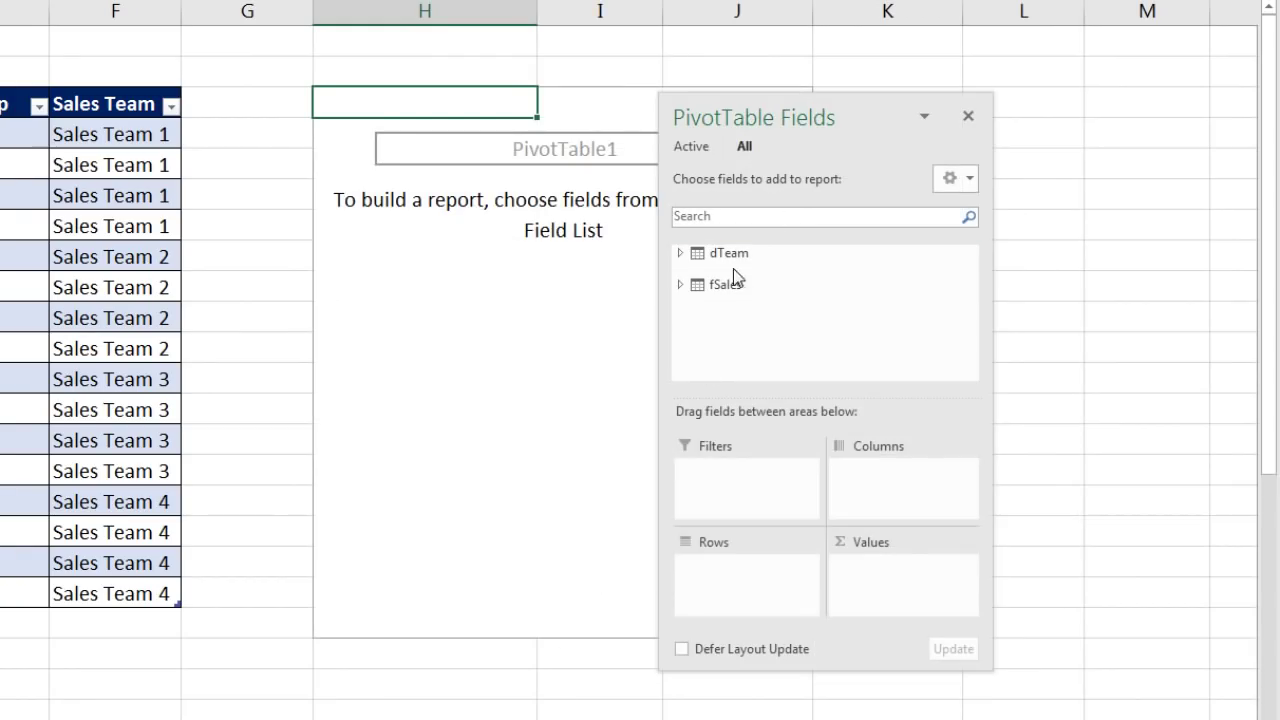
Step: Put dTeam Sales Team and Sales Rep in Rows and fSales Sales in Values
click(680, 253)
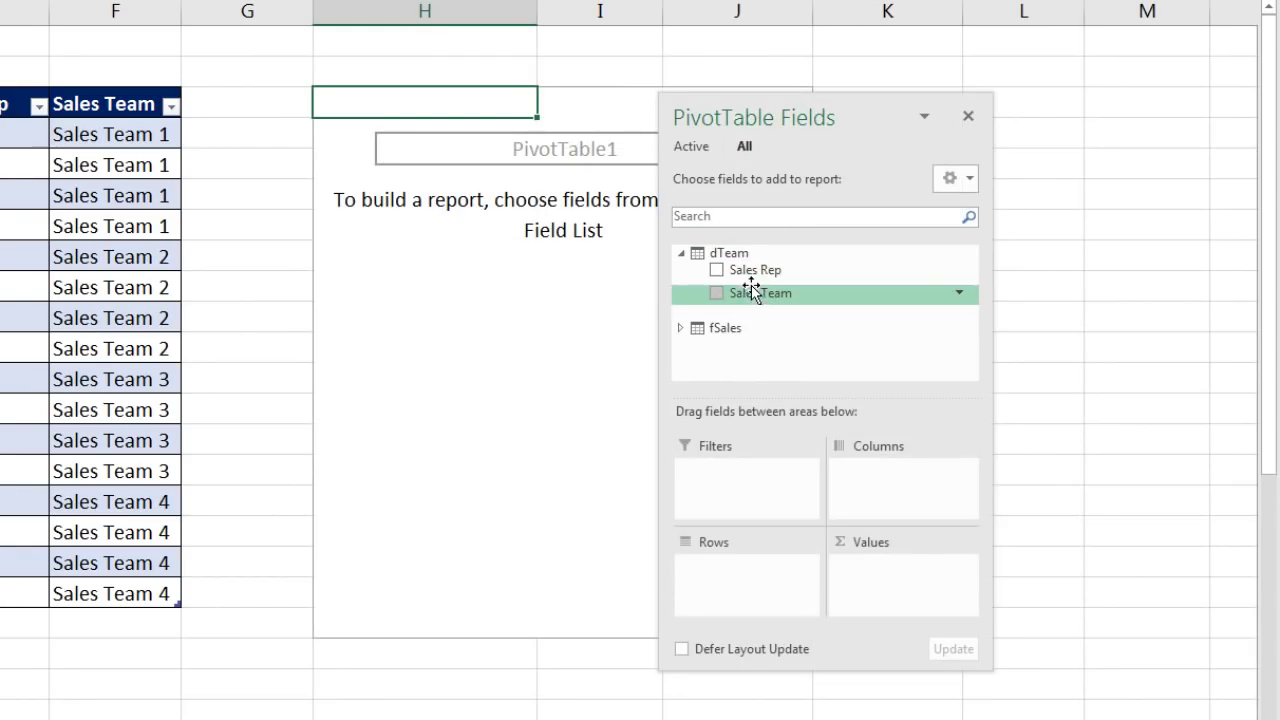
drag(763, 300, 733, 578)
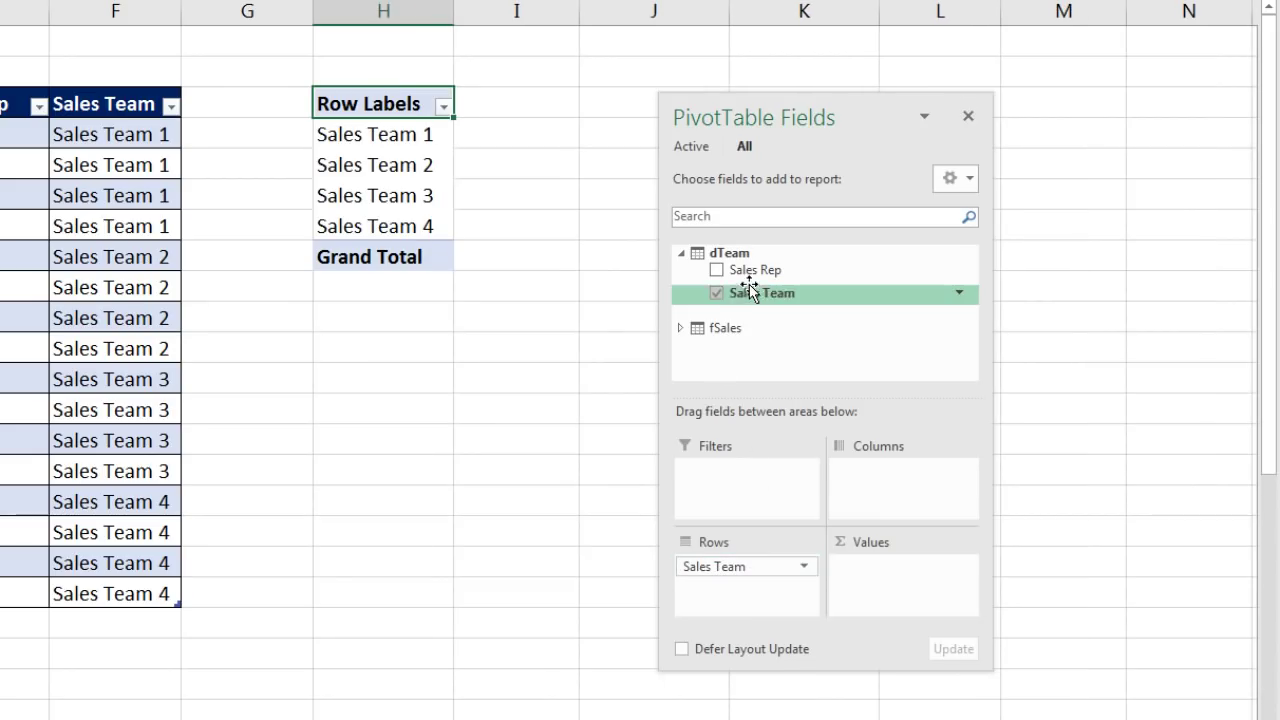
drag(752, 270, 749, 589)
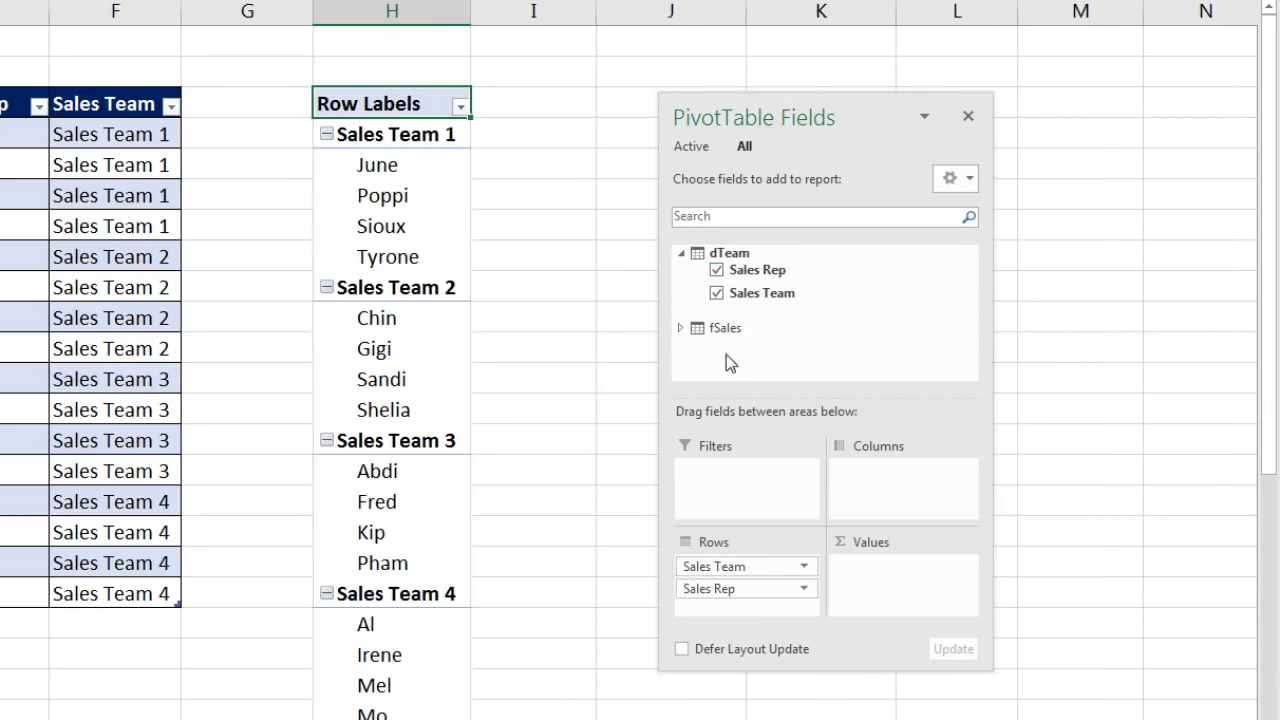
click(680, 327)
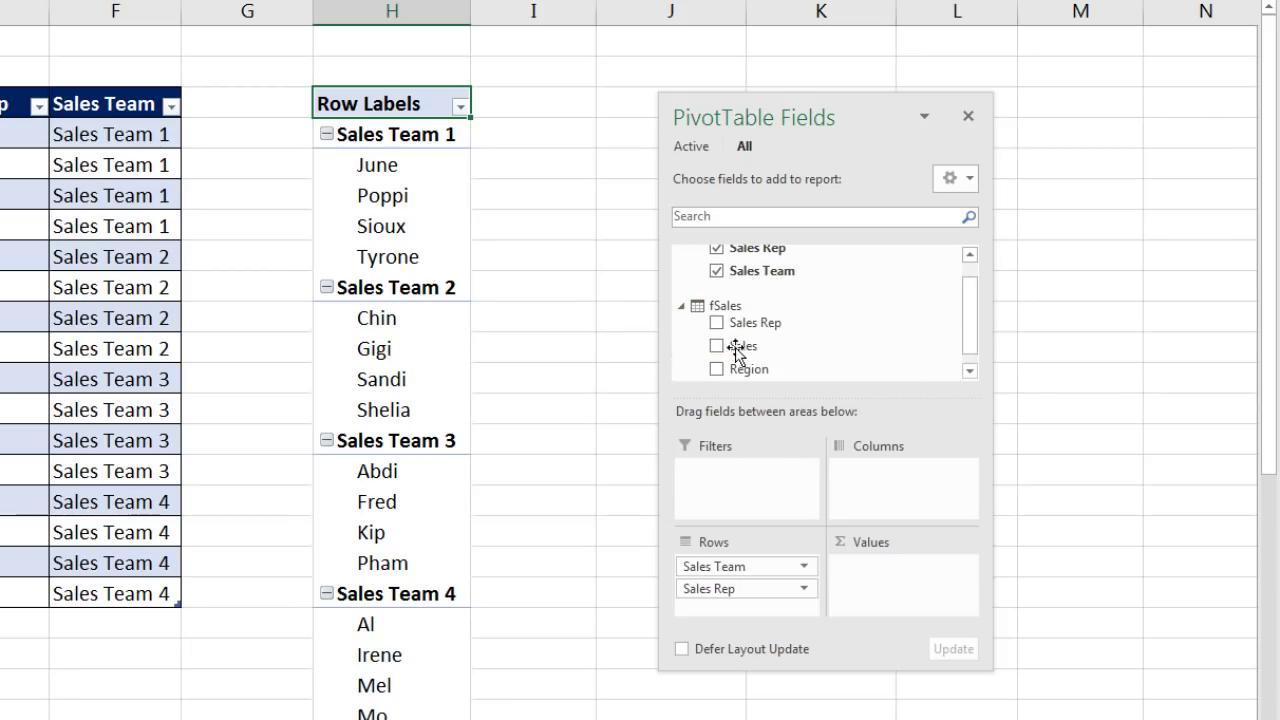
drag(733, 342, 894, 571)
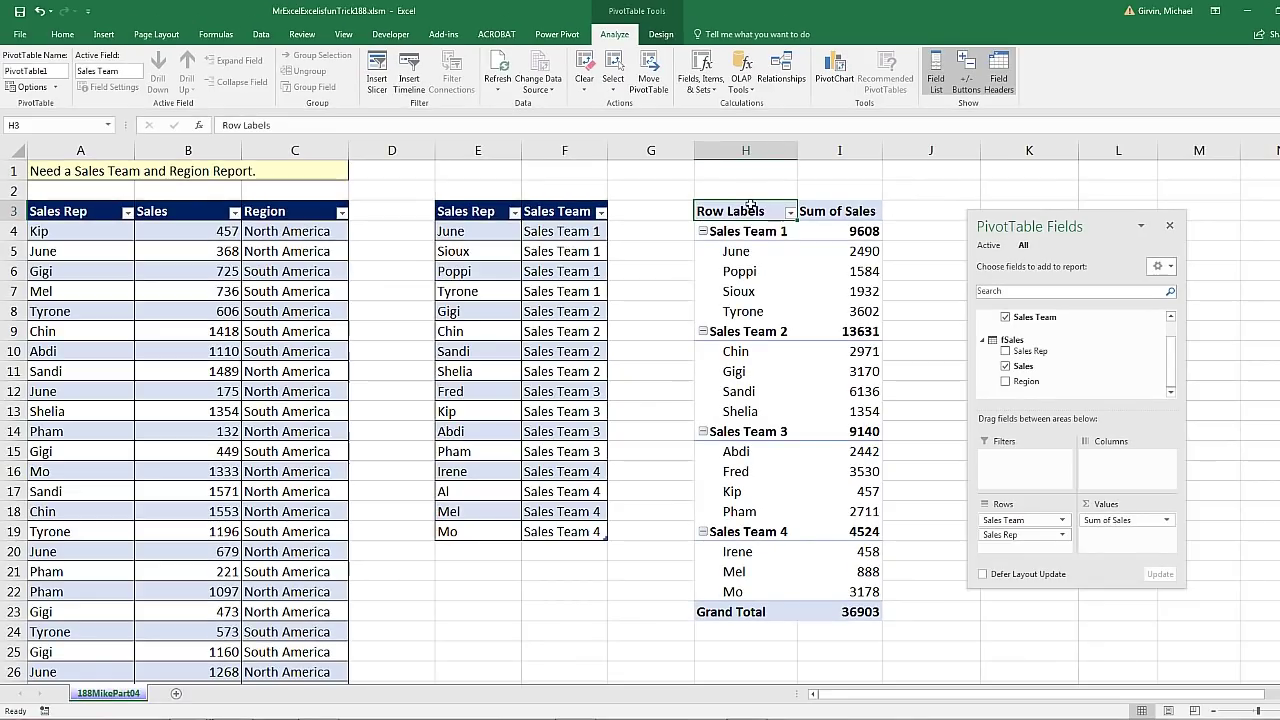
Step: Switch the pivot's report layout to tabular form
click(608, 7)
click(86, 84)
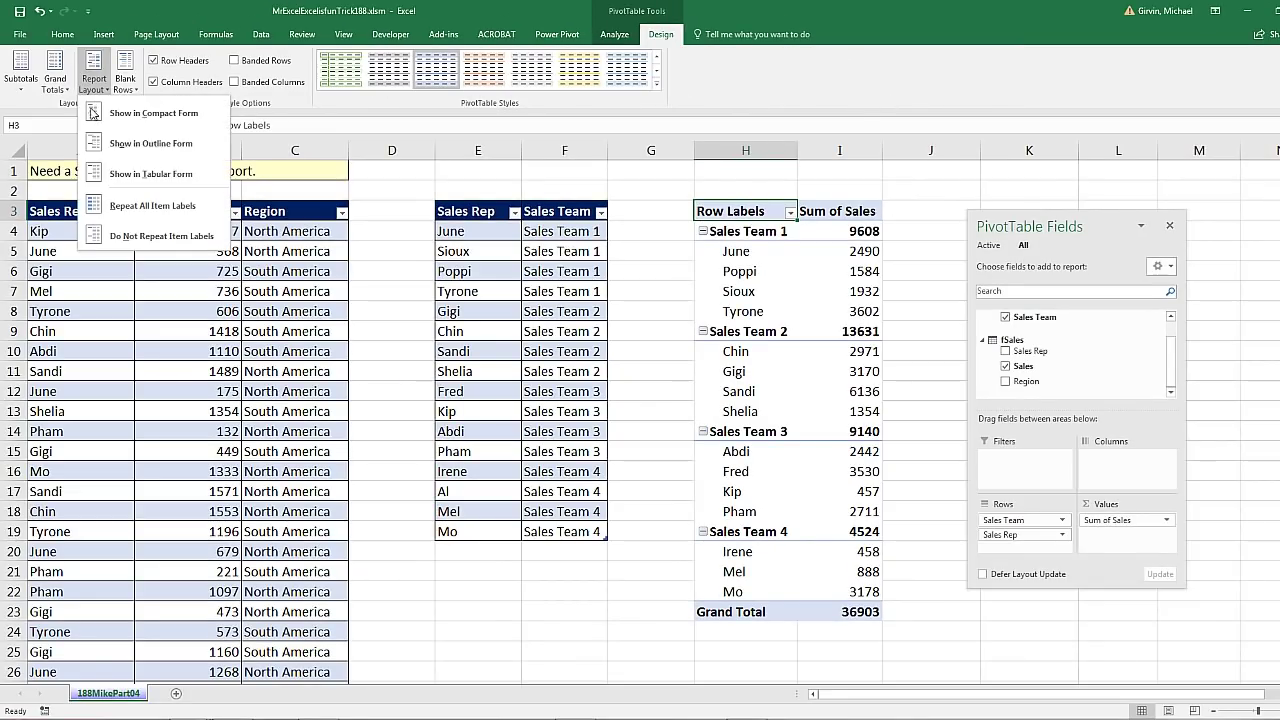
click(141, 188)
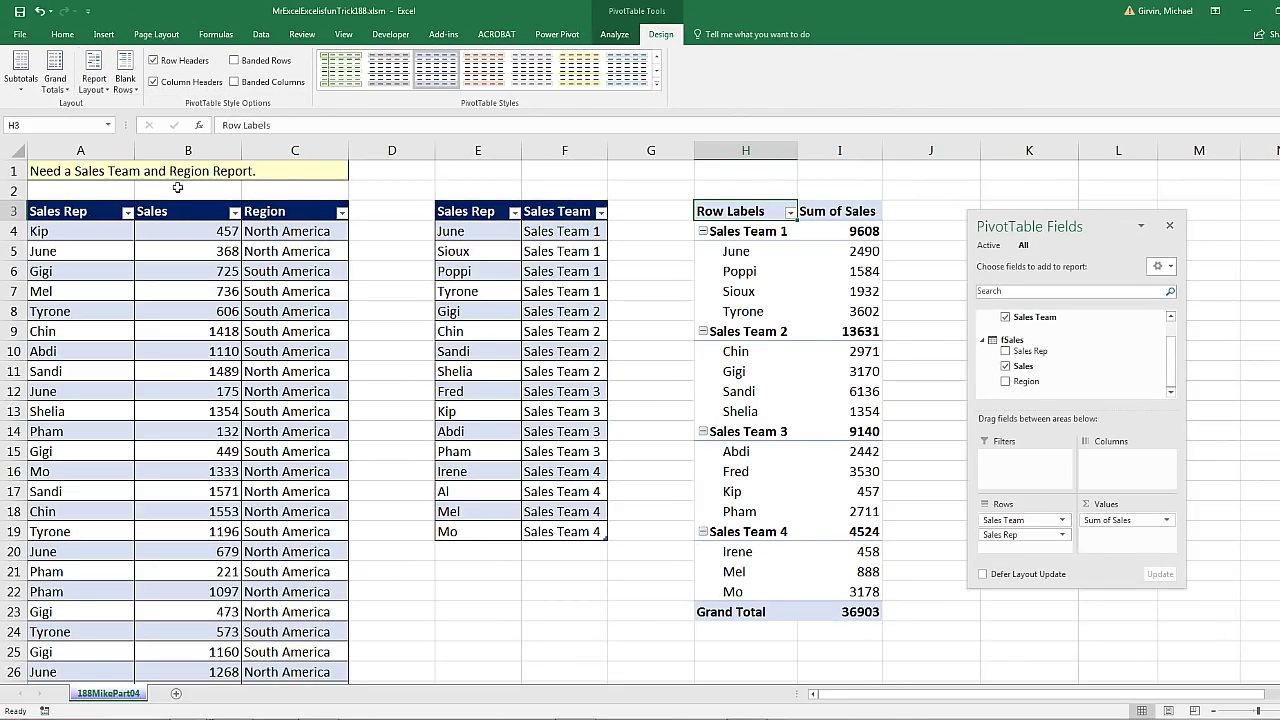
drag(1052, 232, 1159, 233)
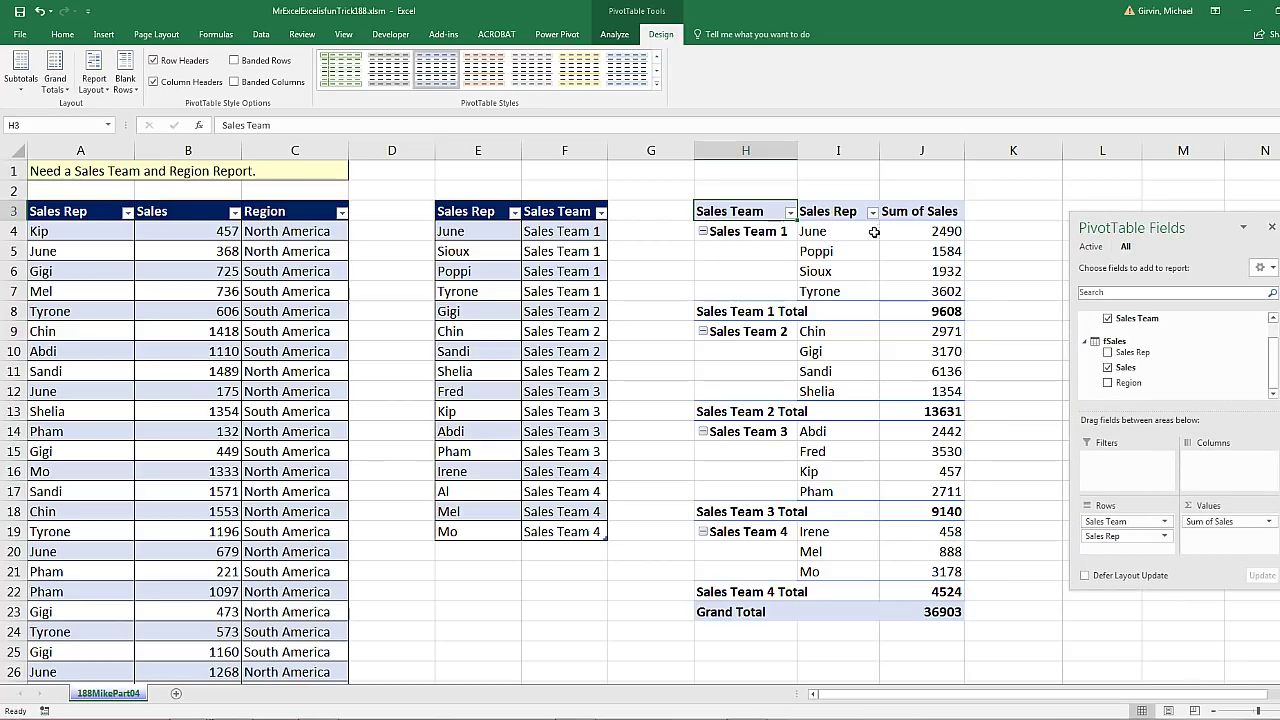
Step: Format the Sum of Sales values as currency with zero decimal places
right_click(898, 231)
click(946, 272)
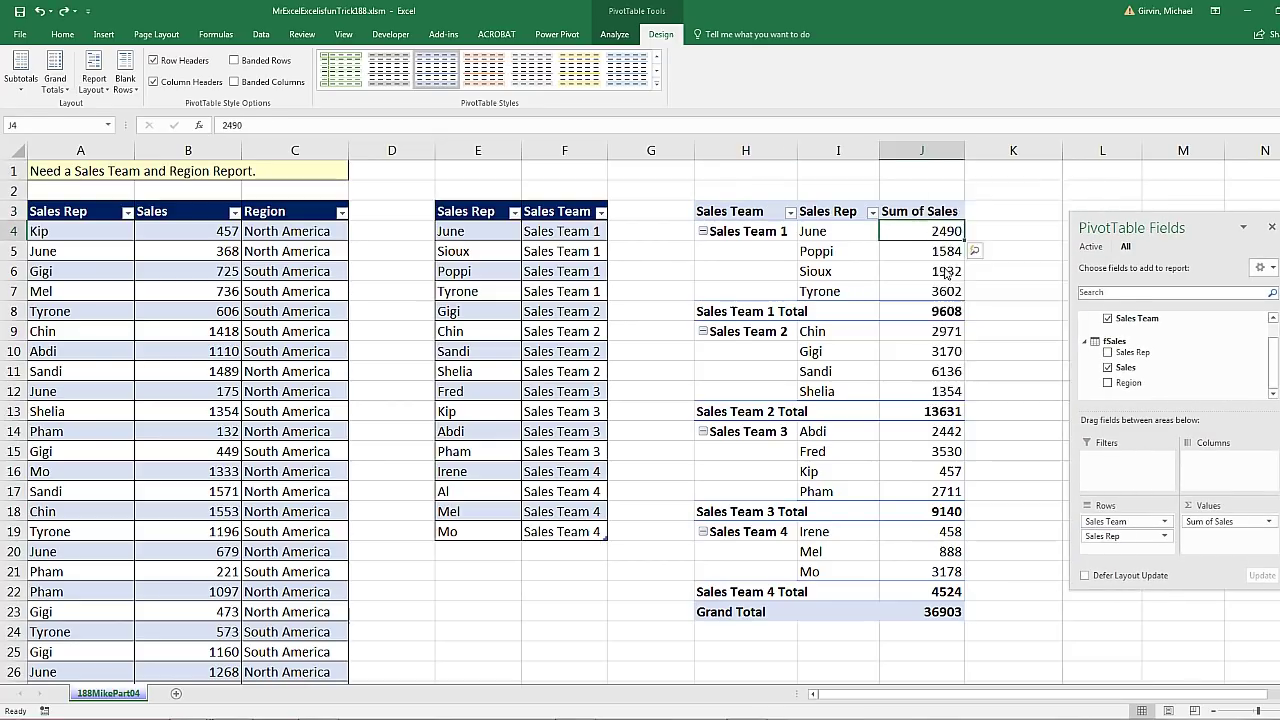
click(792, 179)
click(957, 195)
click(957, 195)
click(1037, 404)
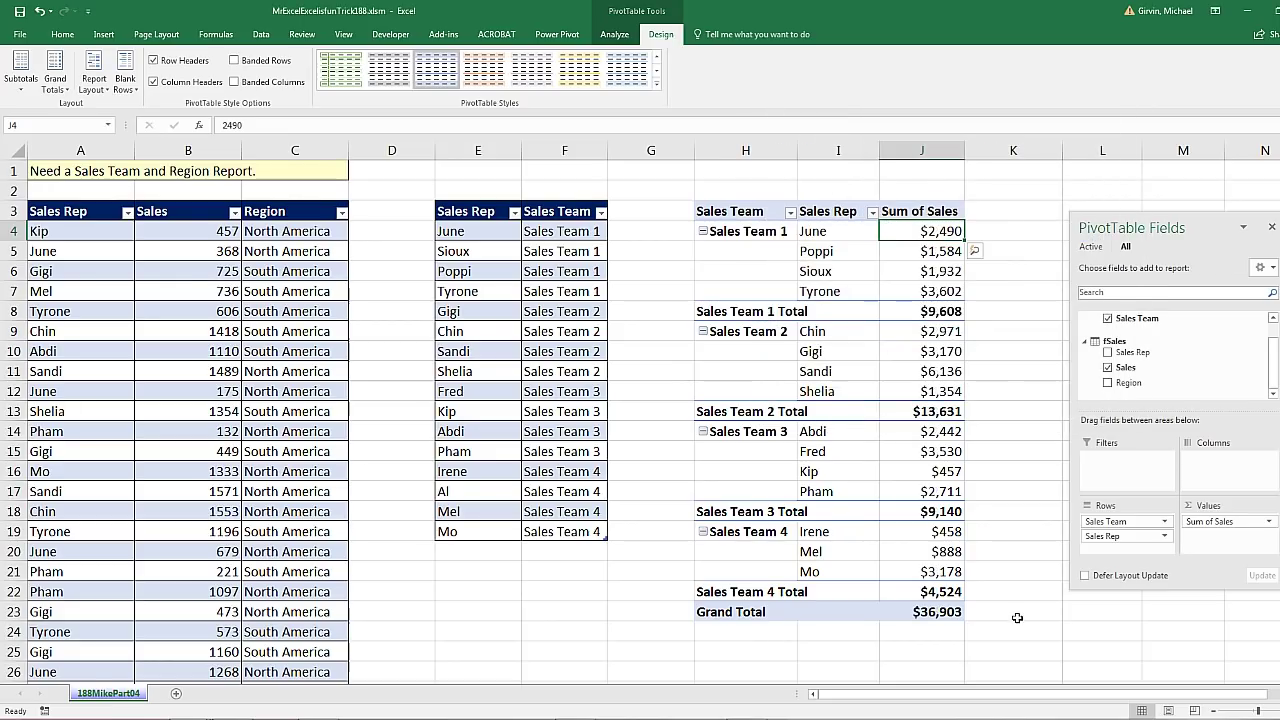
Step: Collapse Sales Teams 1–4, add Region to Columns, and expand Sales Team 2
click(703, 232)
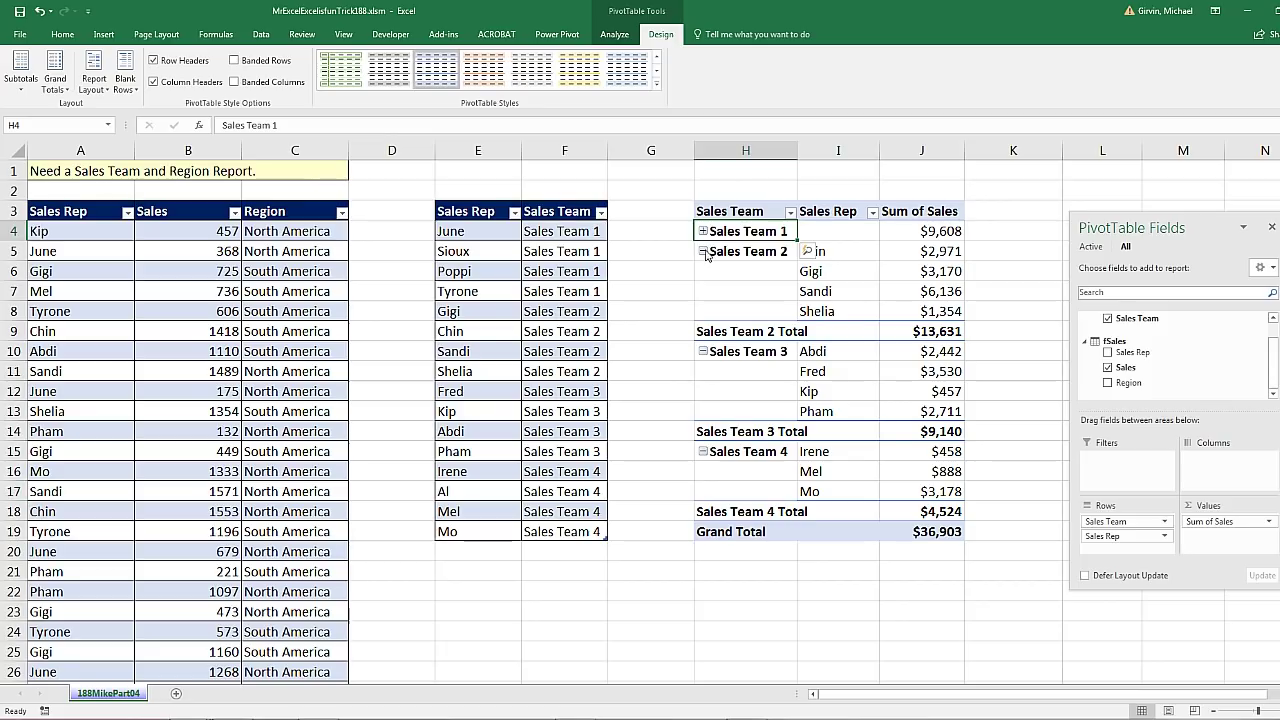
click(703, 252)
click(703, 272)
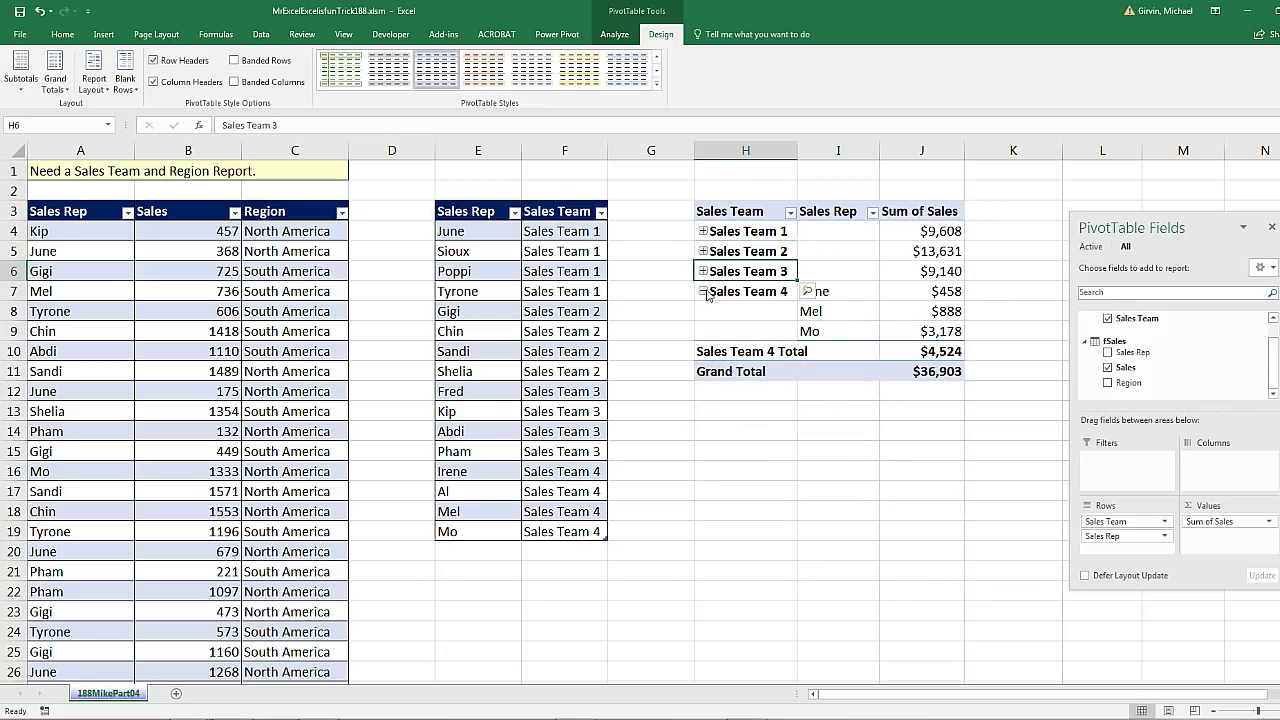
click(703, 291)
drag(1128, 383, 1215, 468)
drag(1152, 236, 1046, 403)
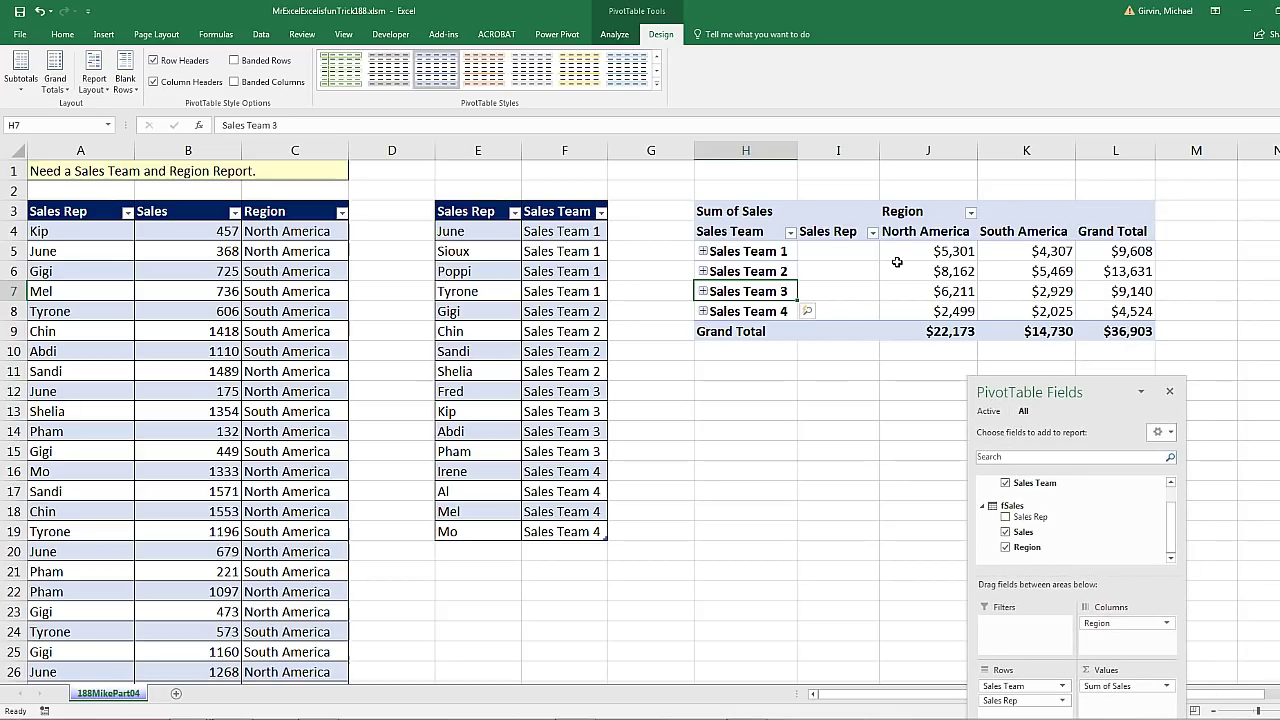
drag(905, 251, 1025, 311)
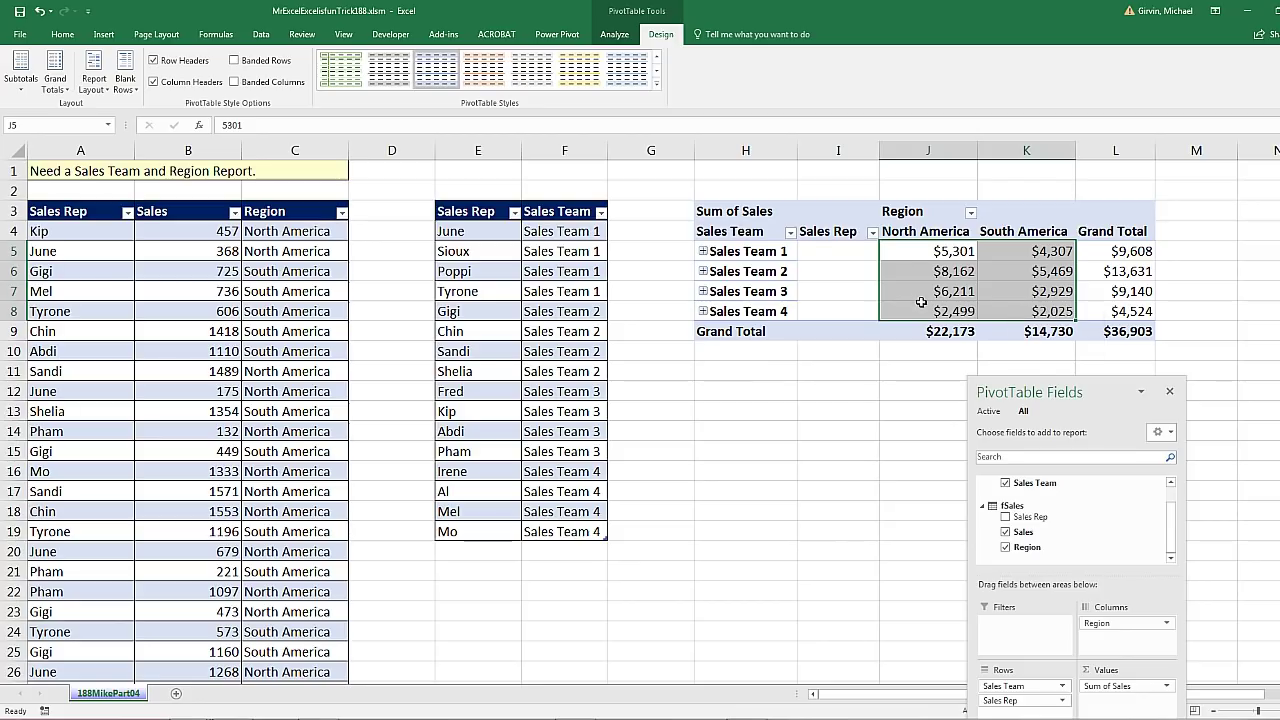
click(703, 272)
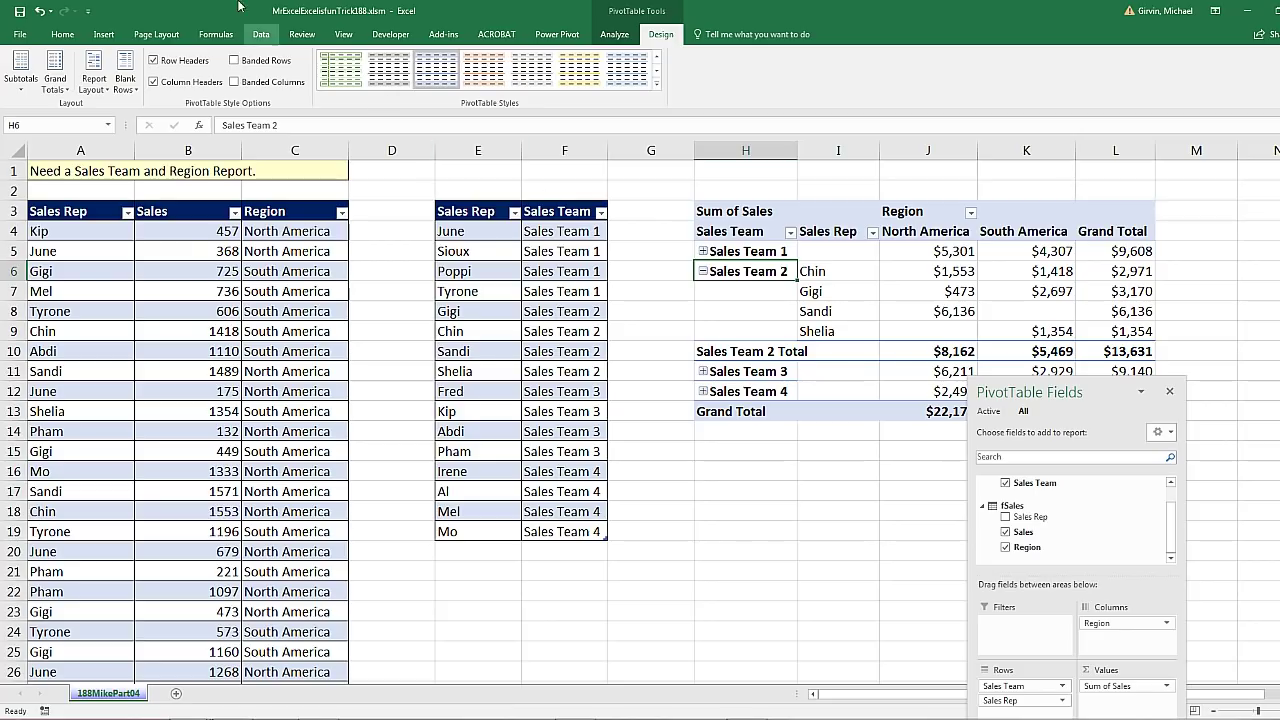
click(260, 34)
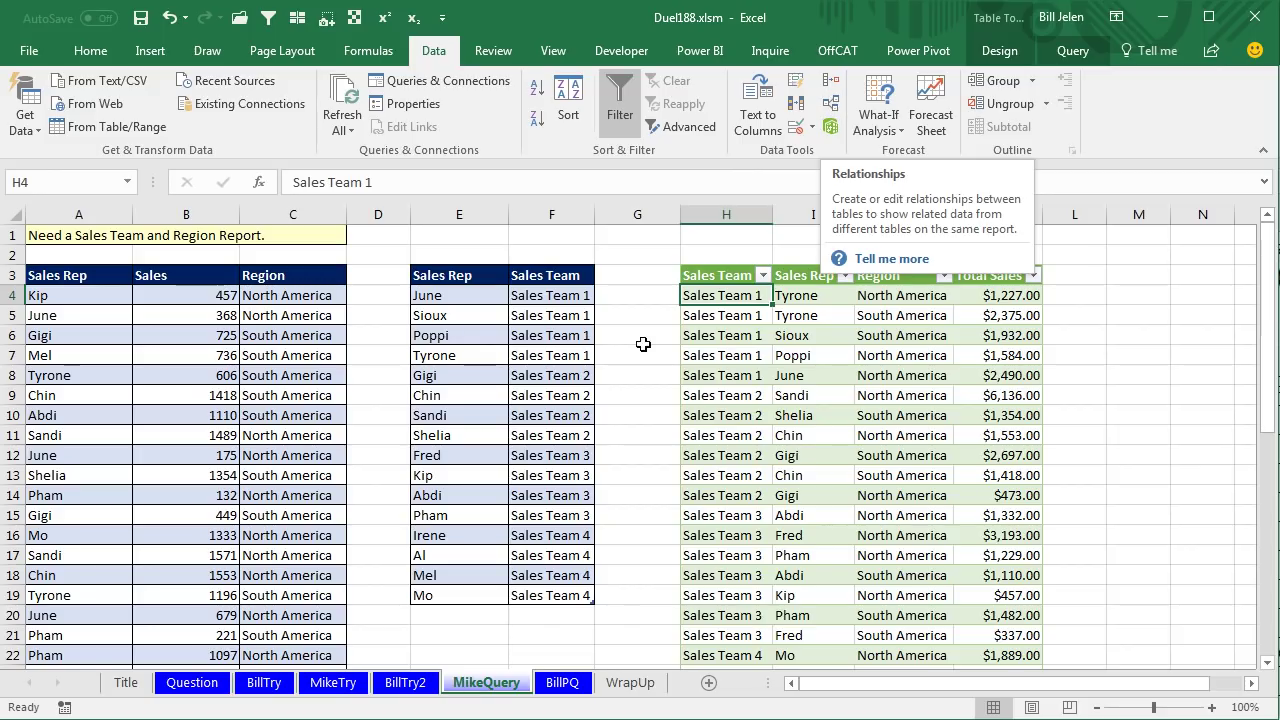
Step: Go to the BillPQ sheet with the sales table and Team-to-Sales Rep table
click(562, 682)
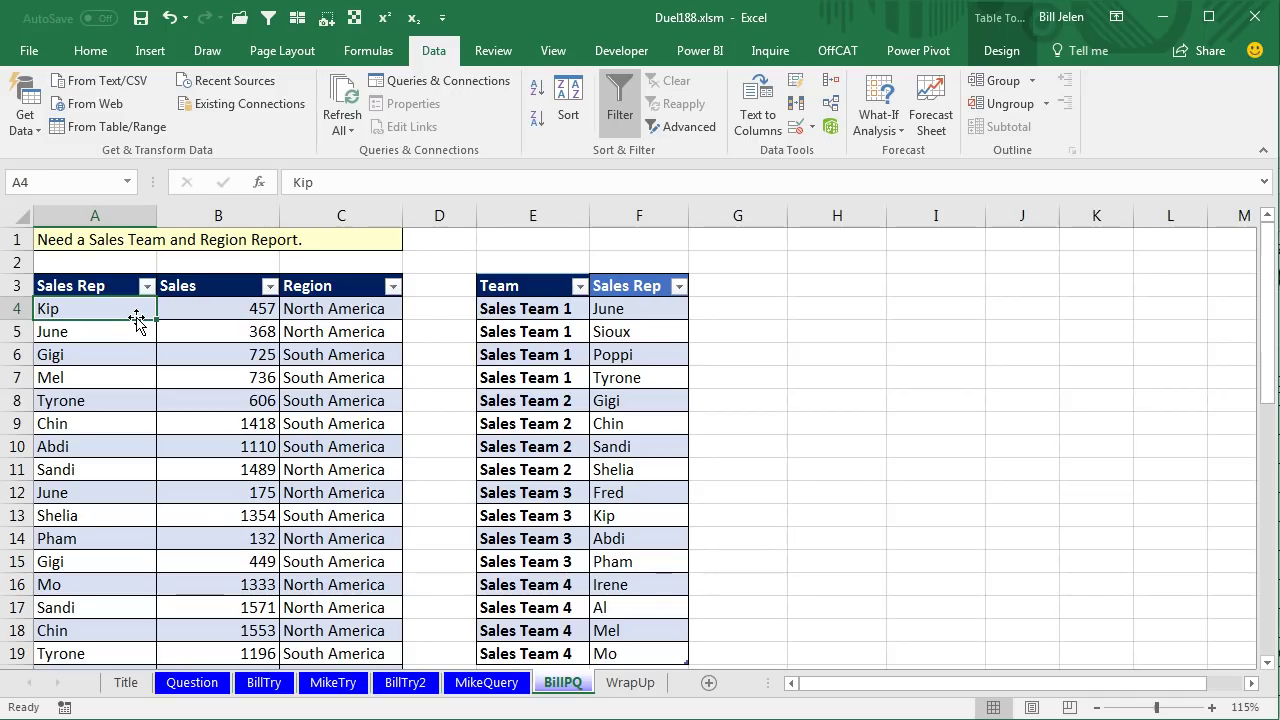
Step: Query the sales table and pivot Region into North and South America columns of Sales
click(113, 128)
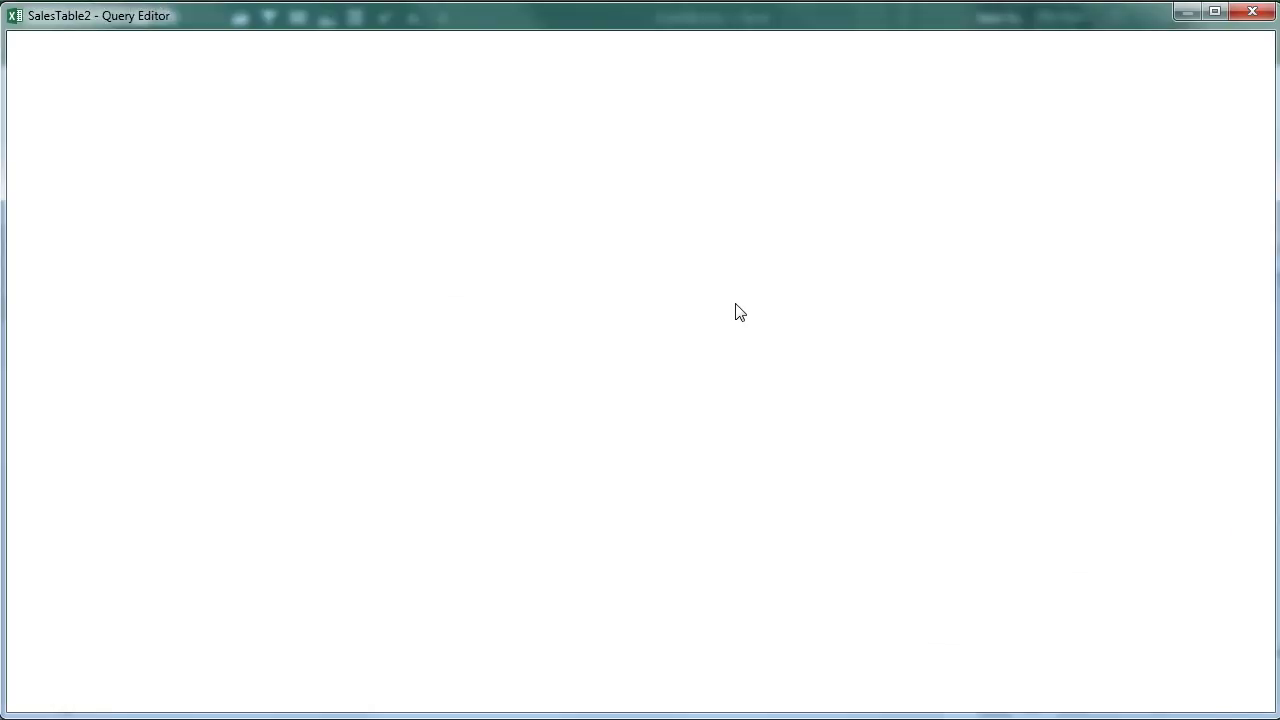
click(350, 205)
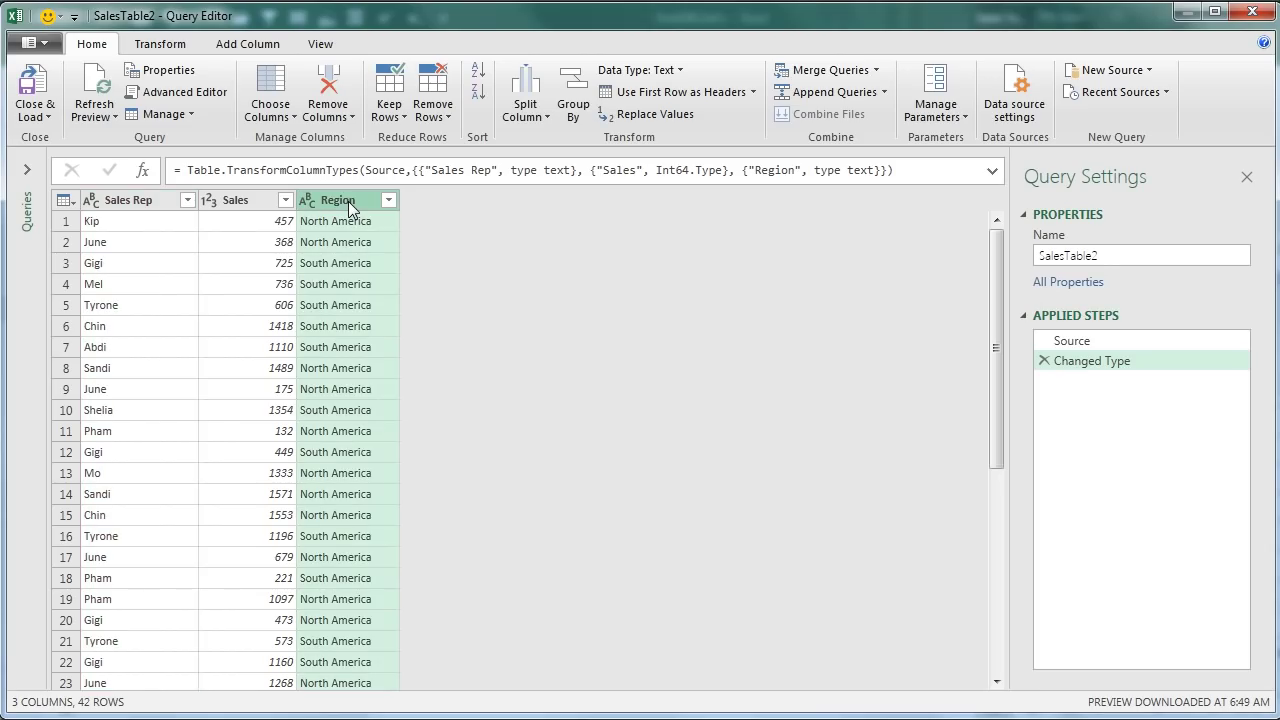
click(152, 46)
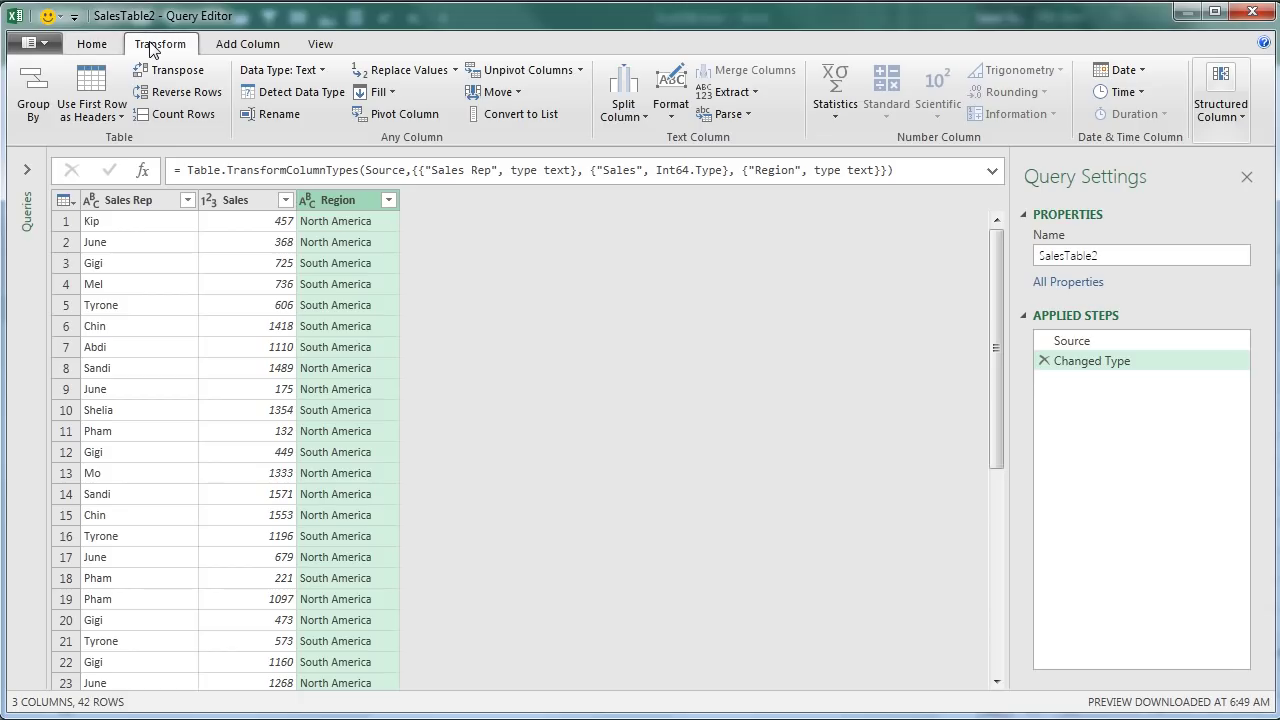
click(412, 116)
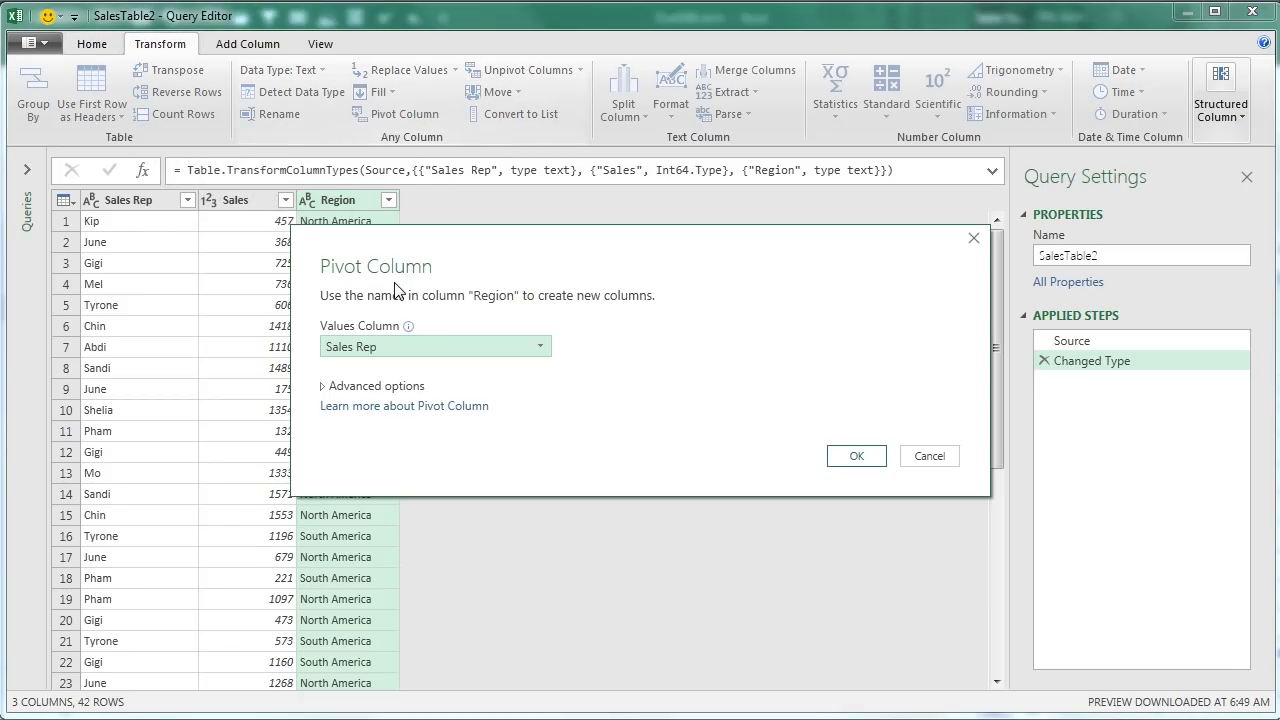
click(405, 346)
click(360, 386)
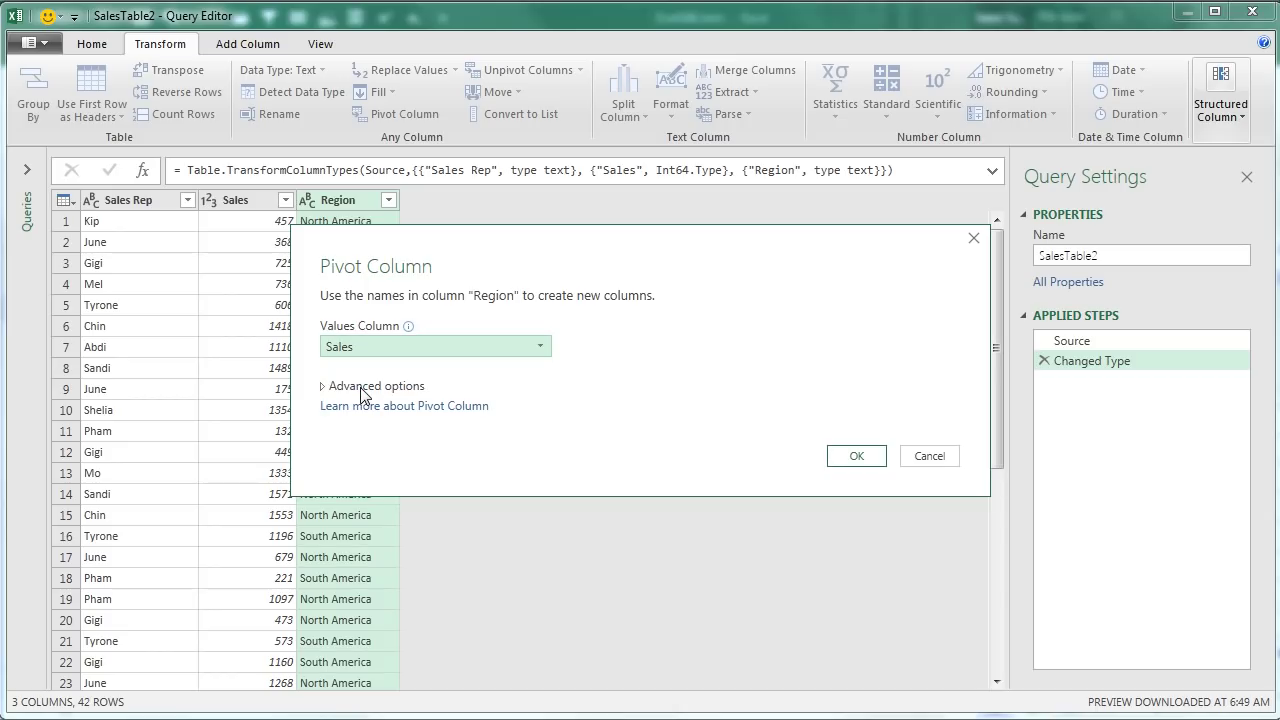
click(857, 458)
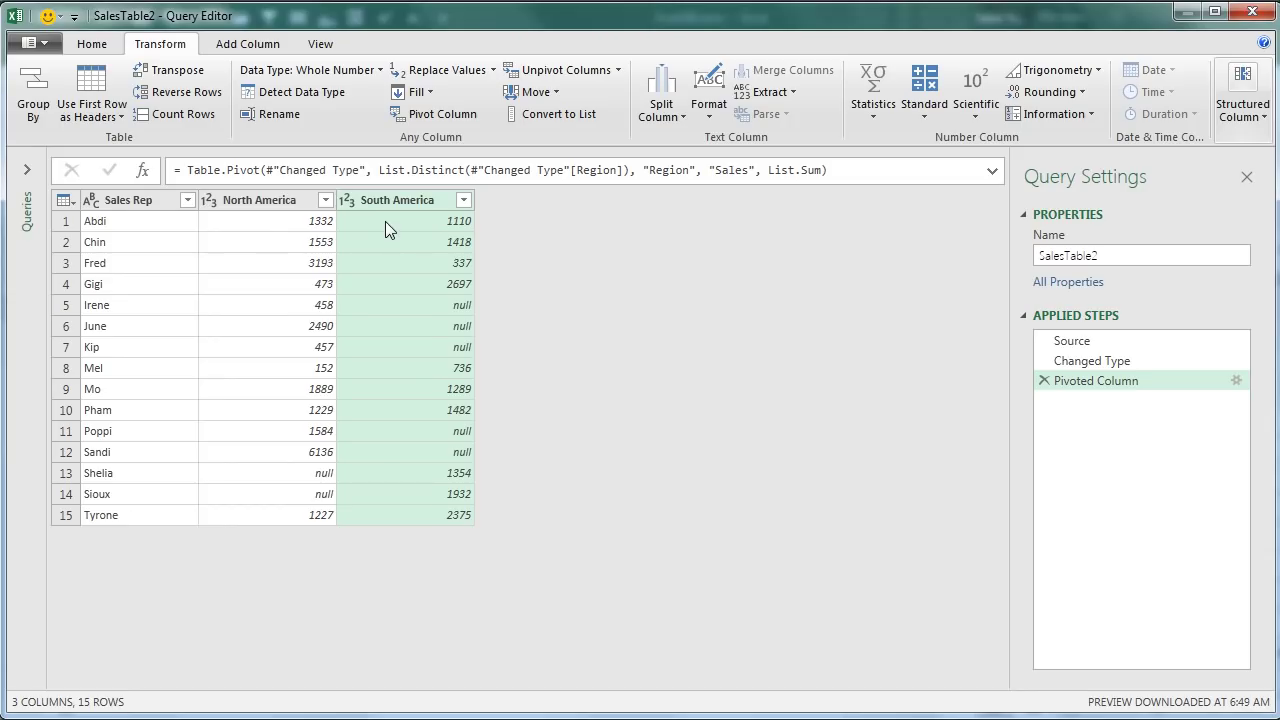
Step: Rename the query ByRep and load it as a connection only
double_click(1124, 258)
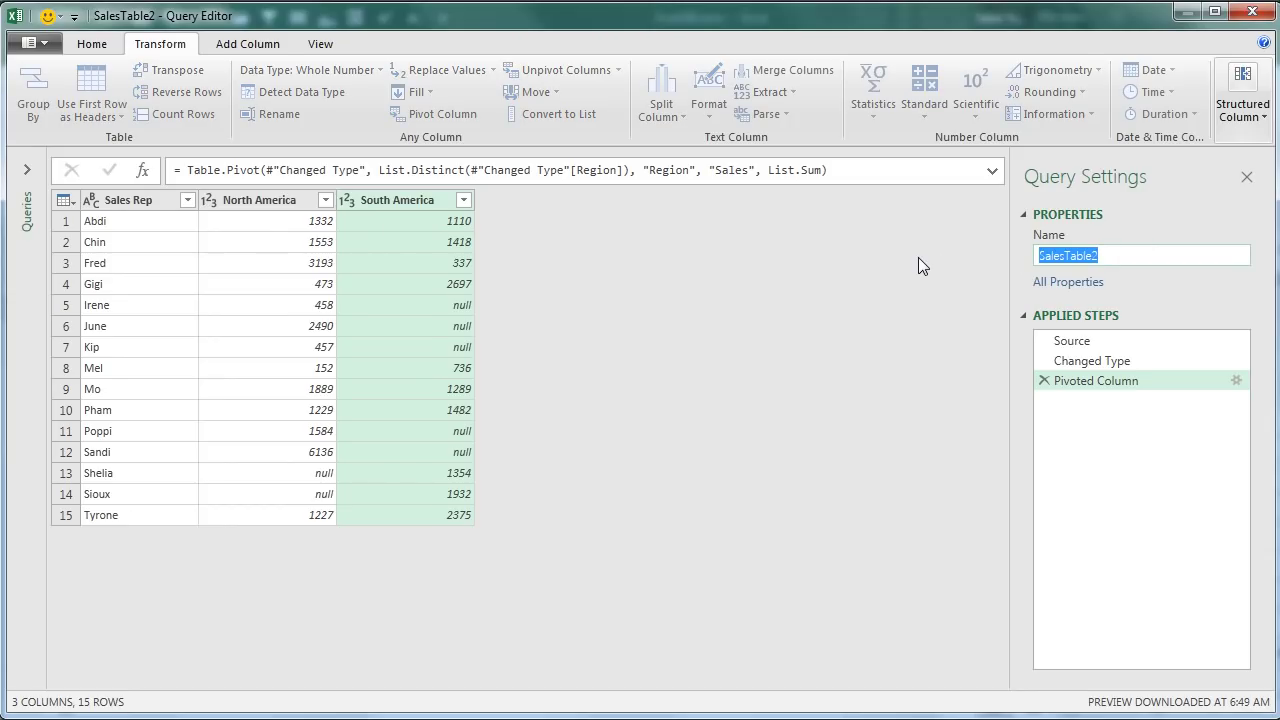
text(ByRep)
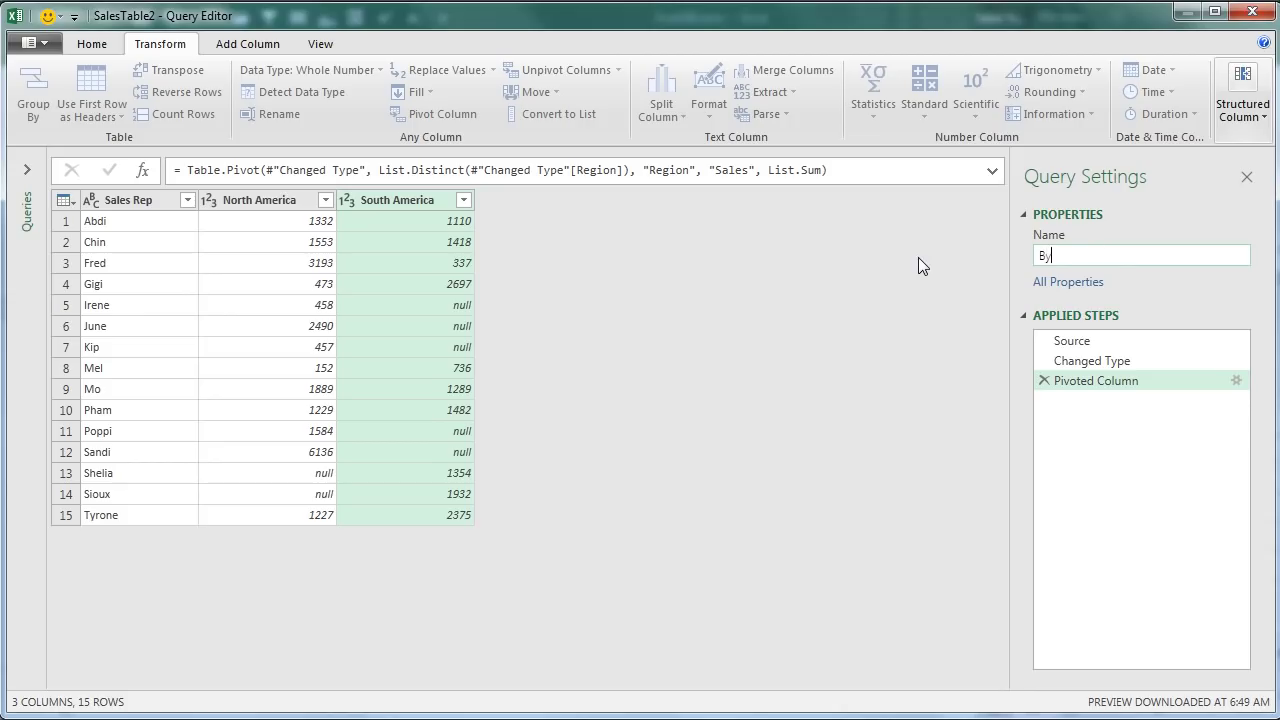
key(Tab)
click(92, 44)
click(38, 117)
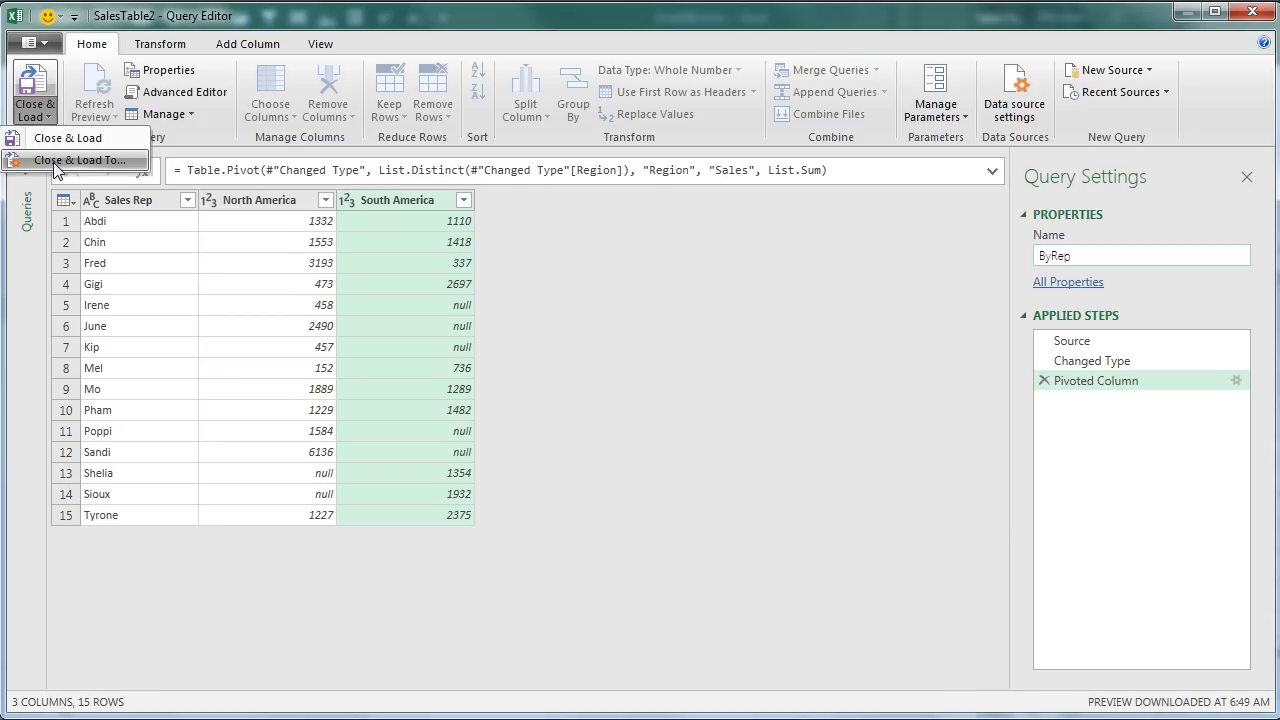
click(55, 162)
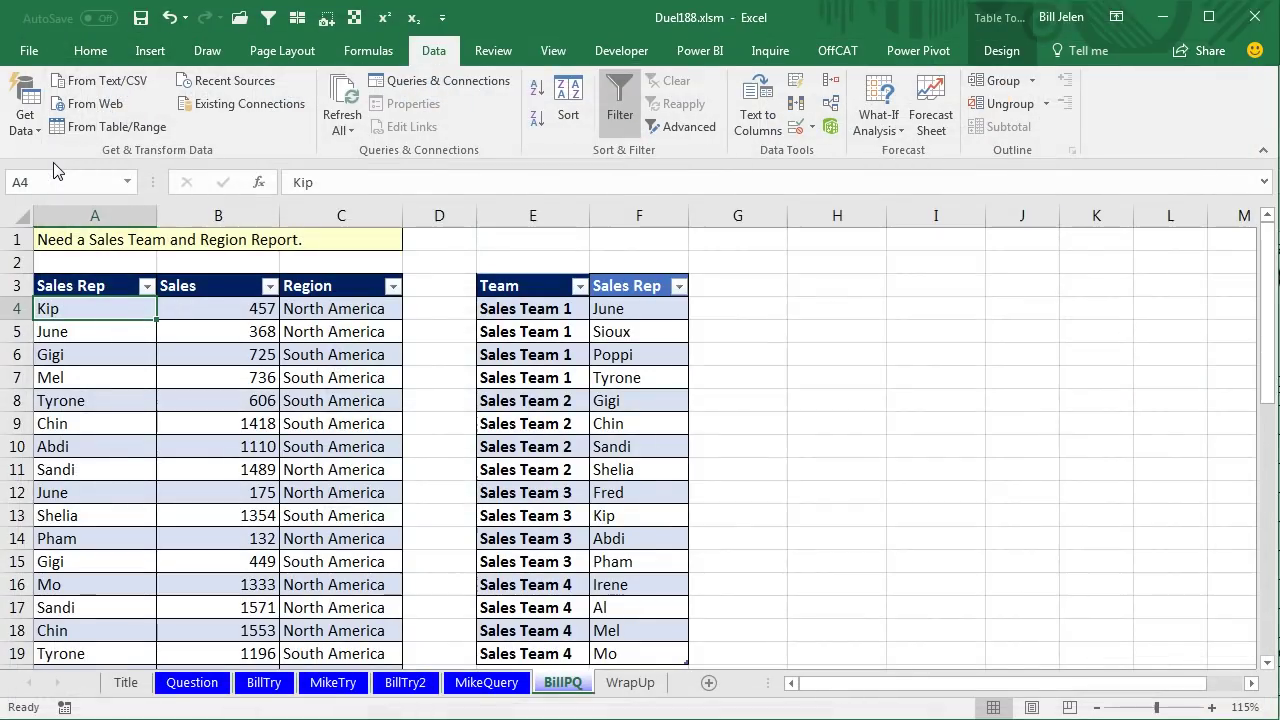
click(718, 362)
click(838, 490)
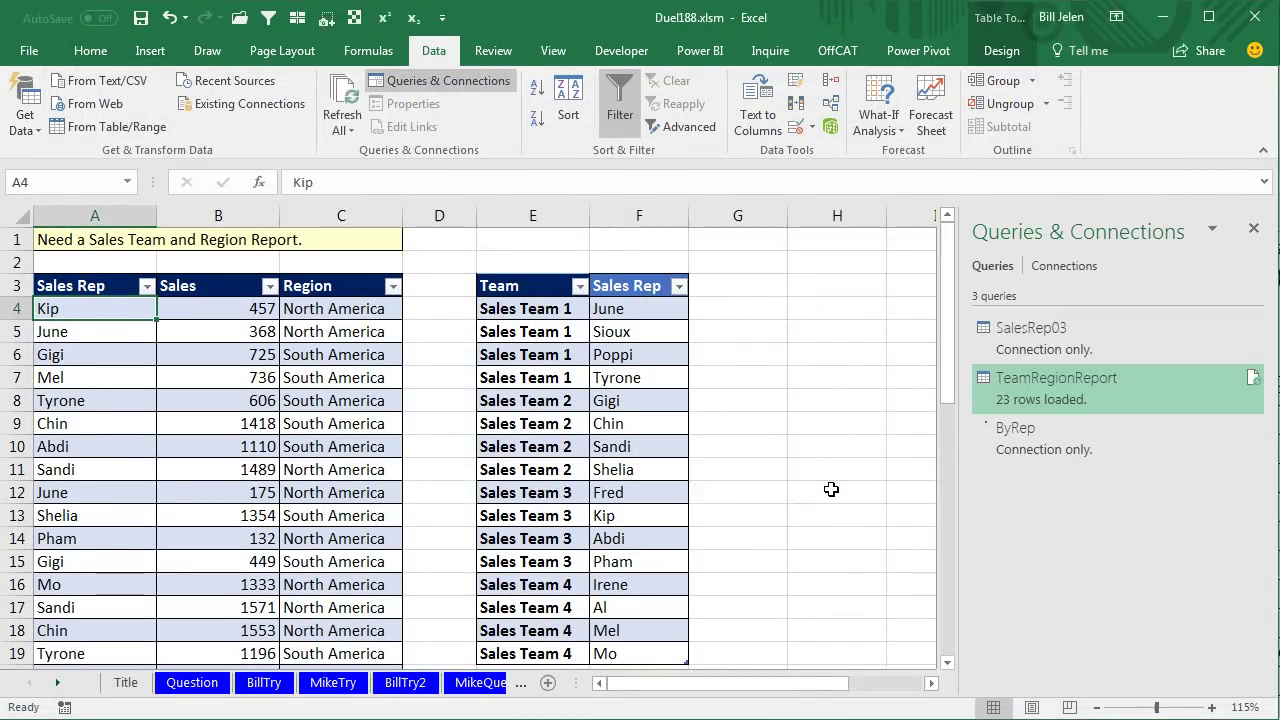
click(532, 310)
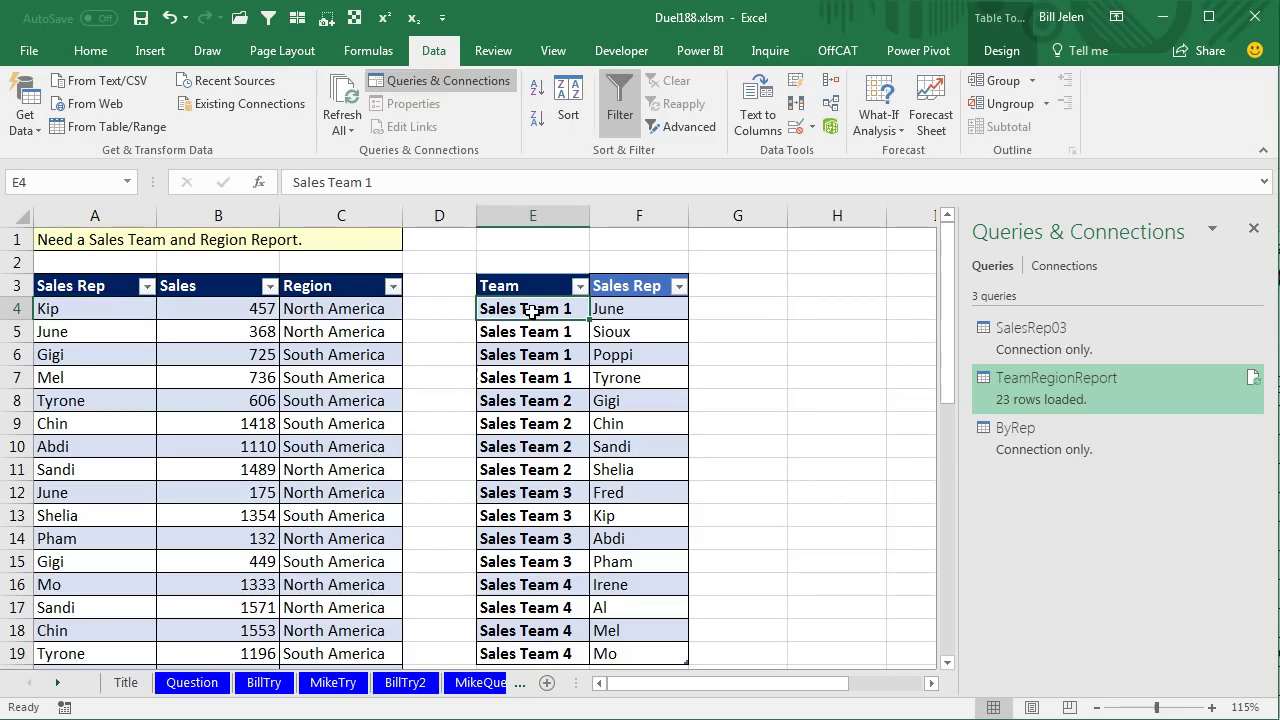
Step: Query the team-to-rep table, name it Teams, and load it as connection only
click(97, 126)
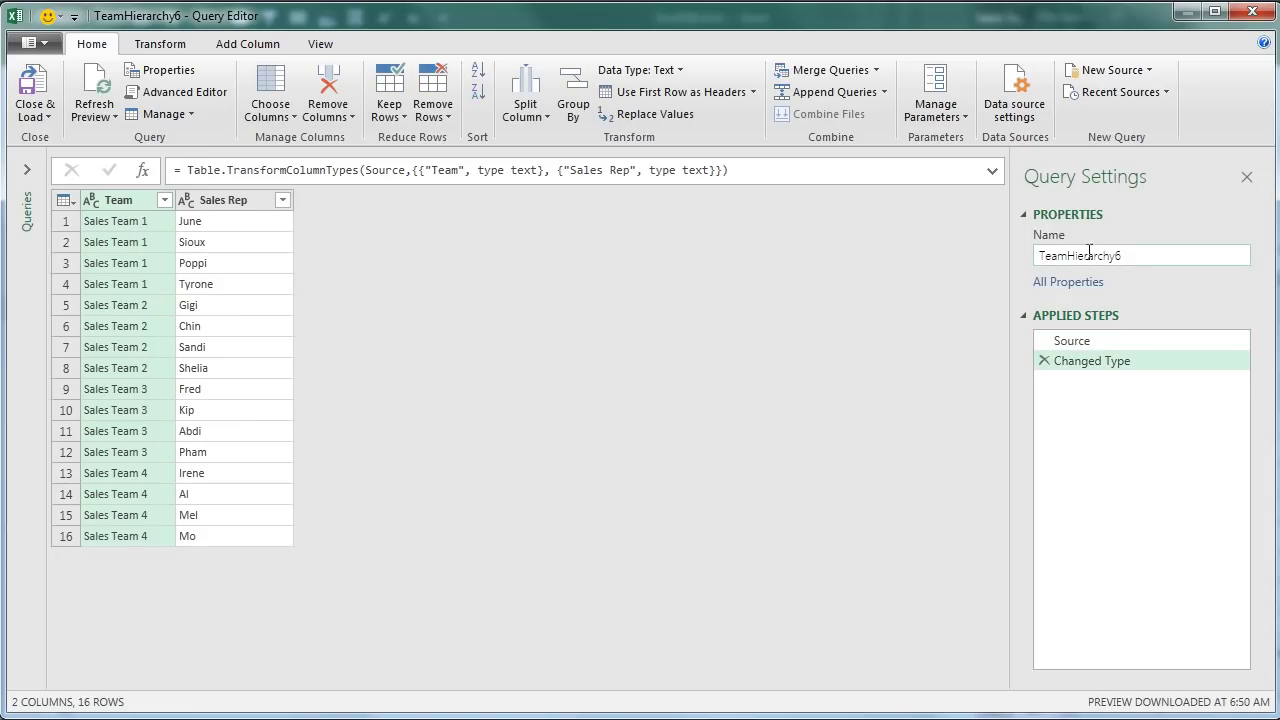
click(1134, 255)
text(Teams)
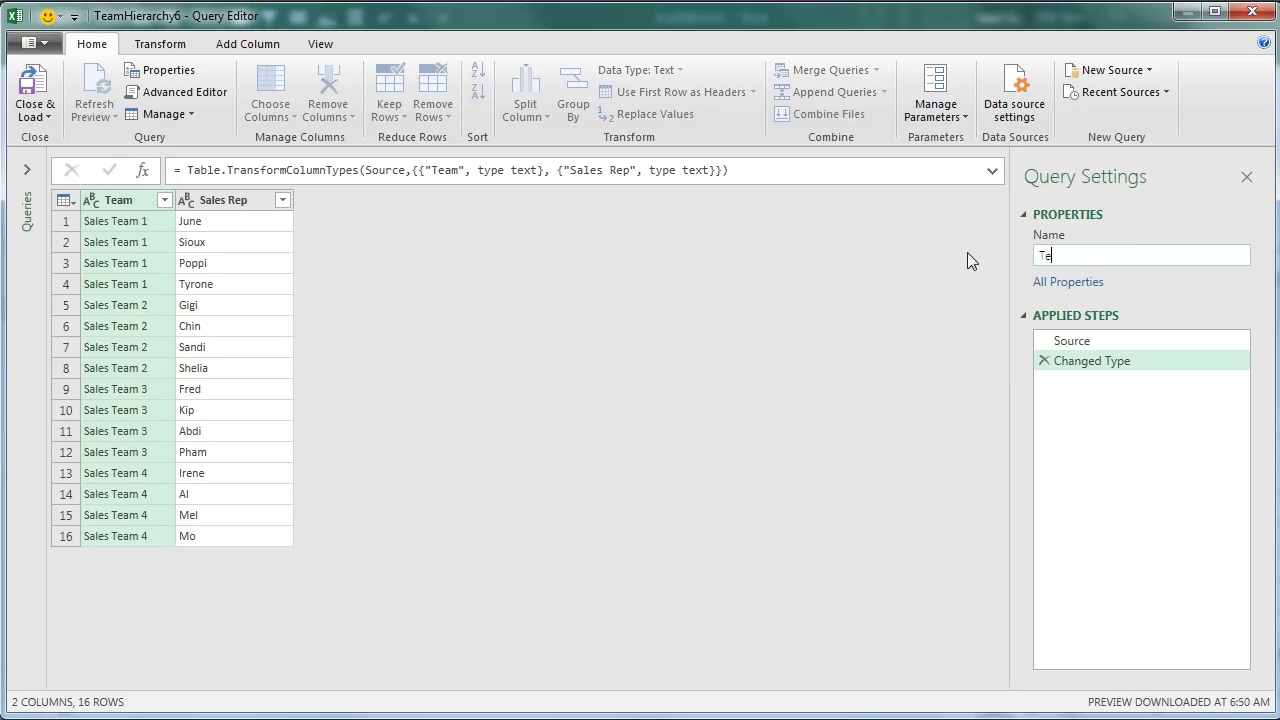
key(Return)
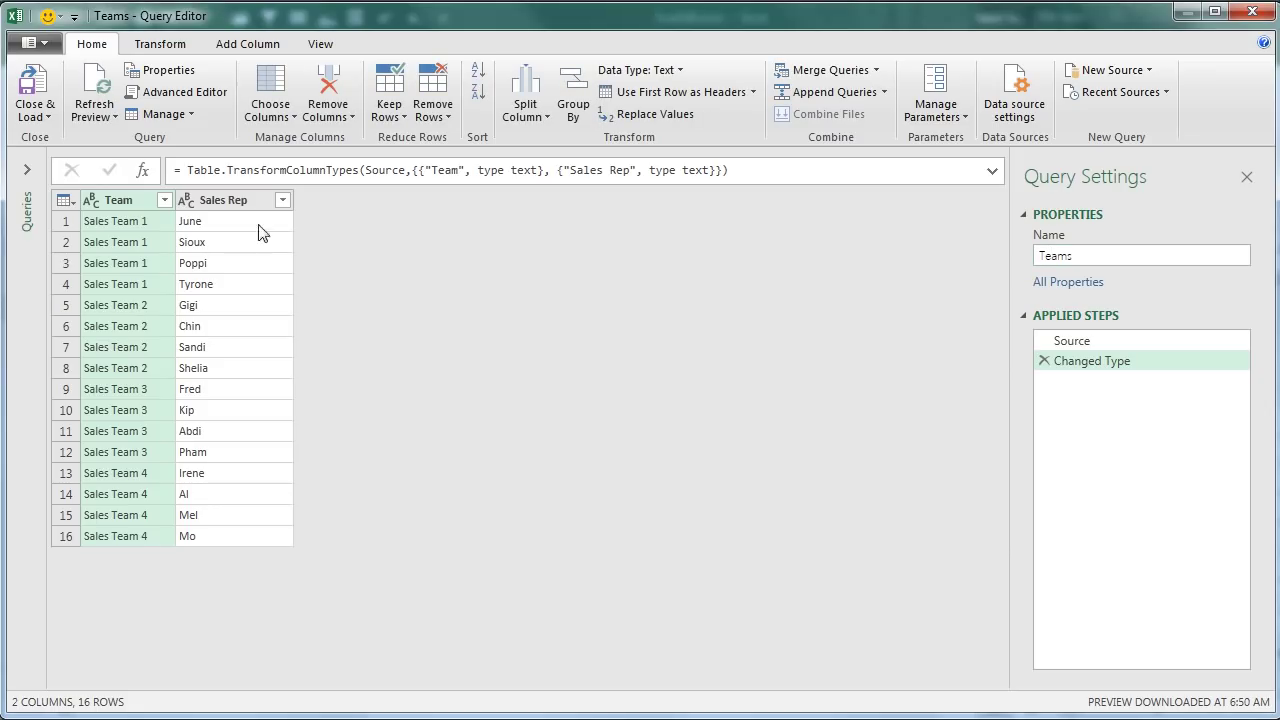
click(35, 117)
click(60, 160)
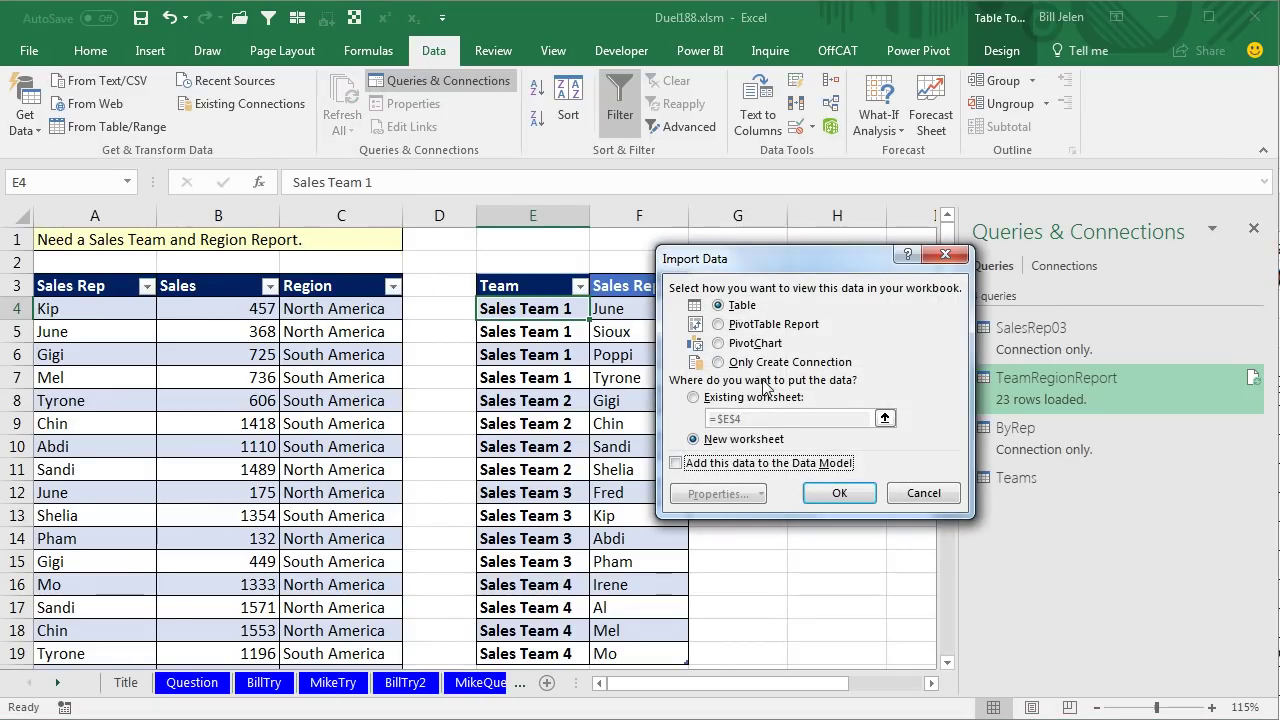
click(762, 363)
click(839, 493)
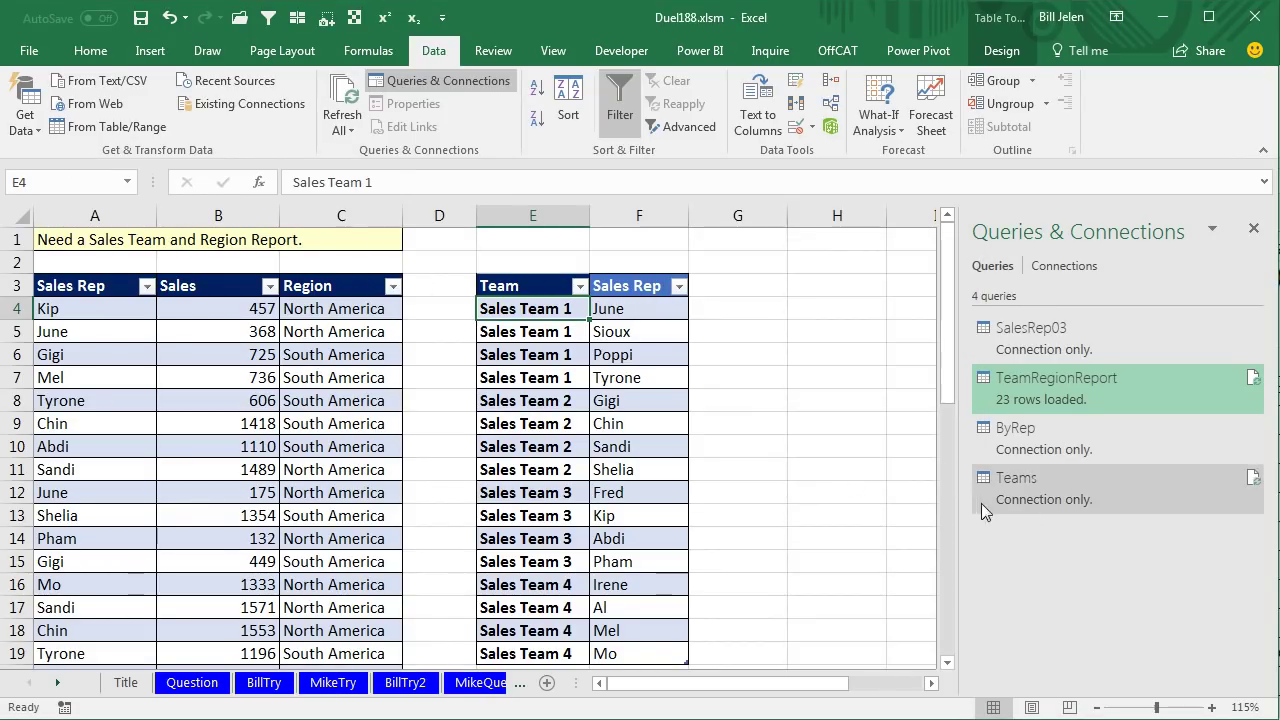
Step: Merge ByRep with Teams, matching the Sales Rep column in both tables
click(30, 140)
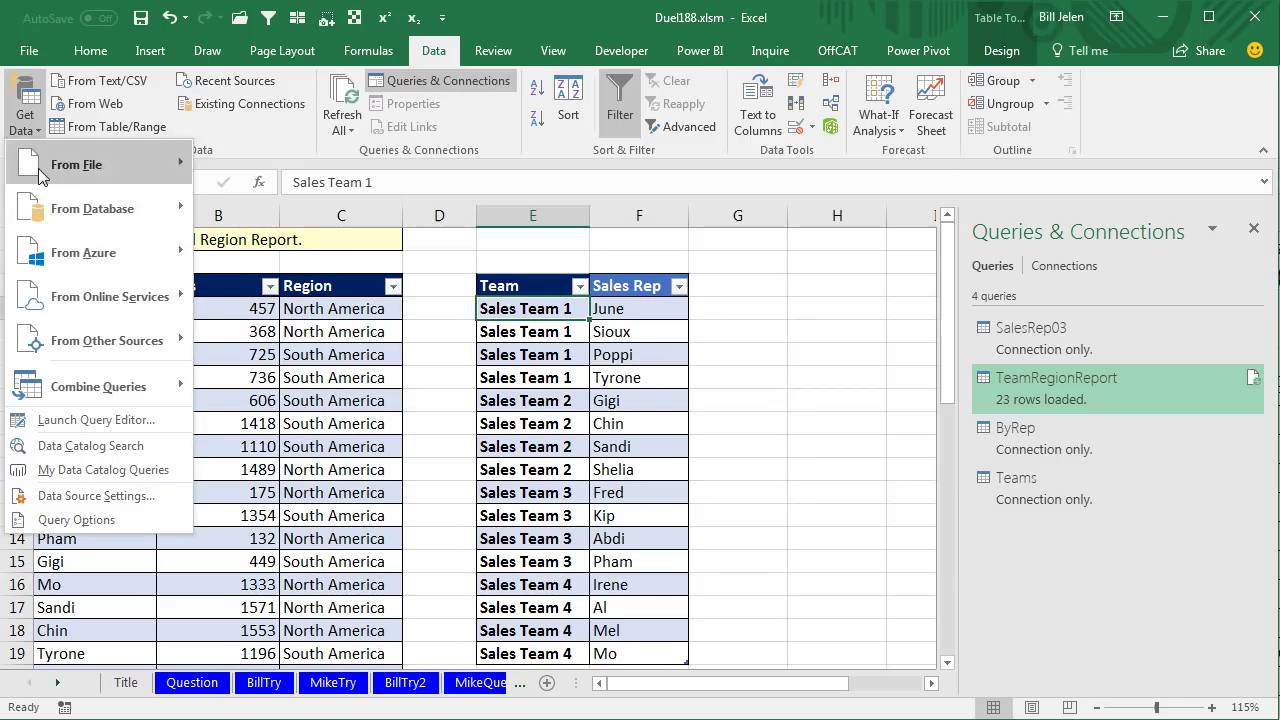
mouse_move(84, 379)
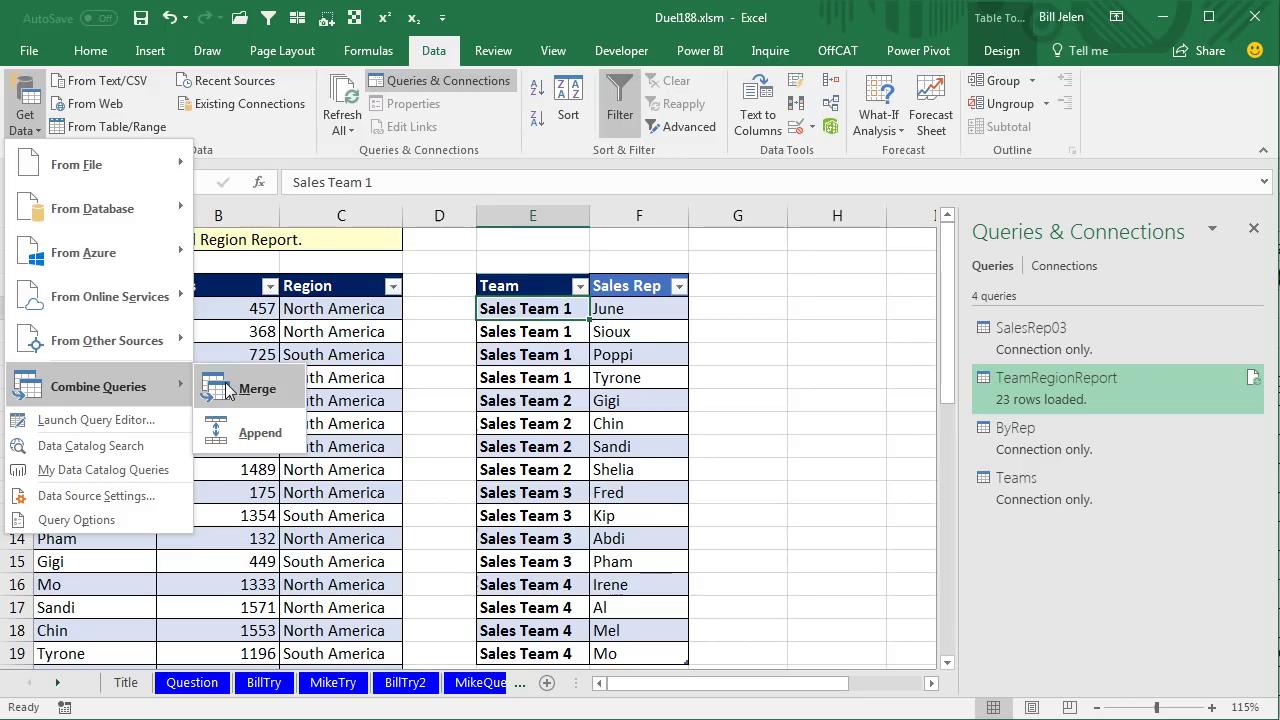
click(257, 390)
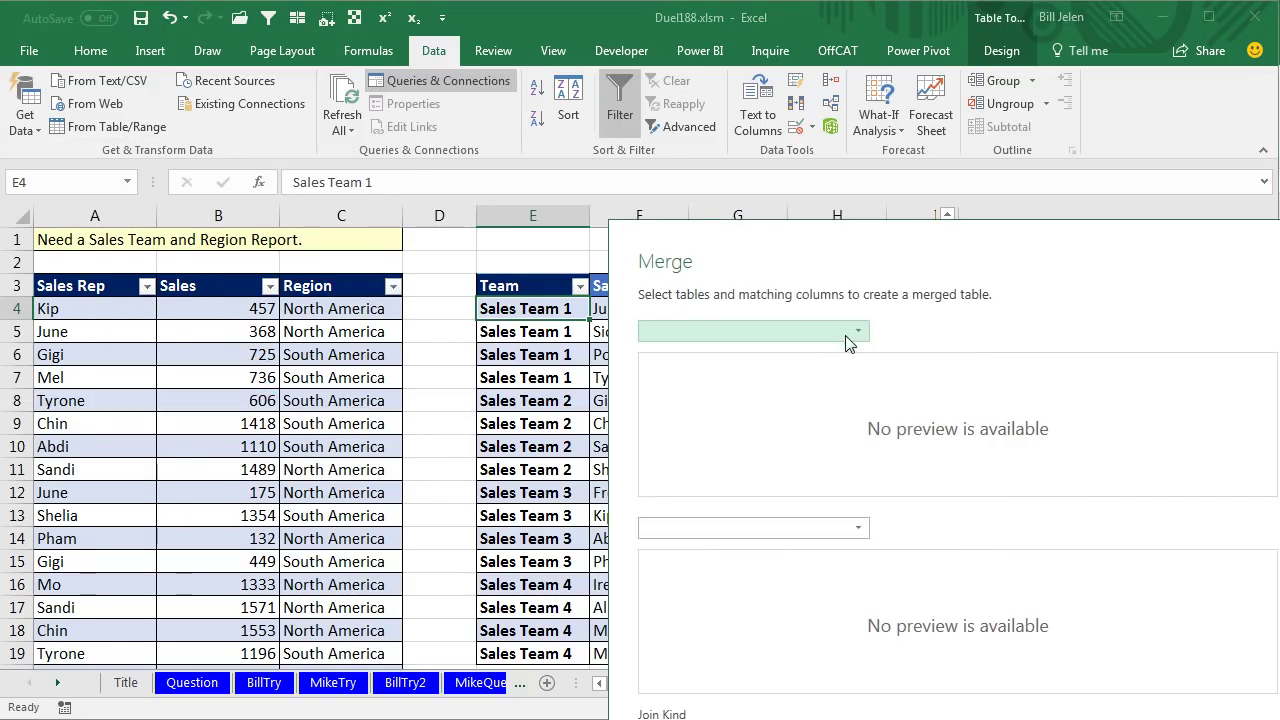
click(852, 331)
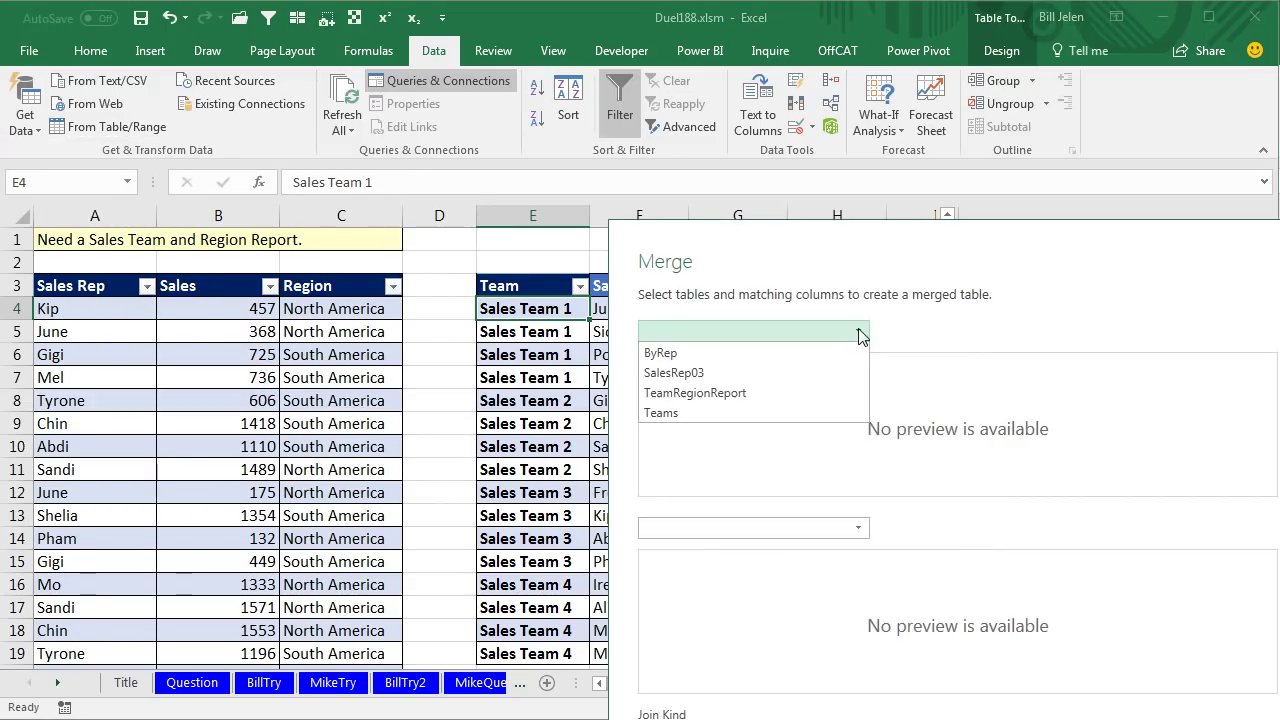
click(676, 351)
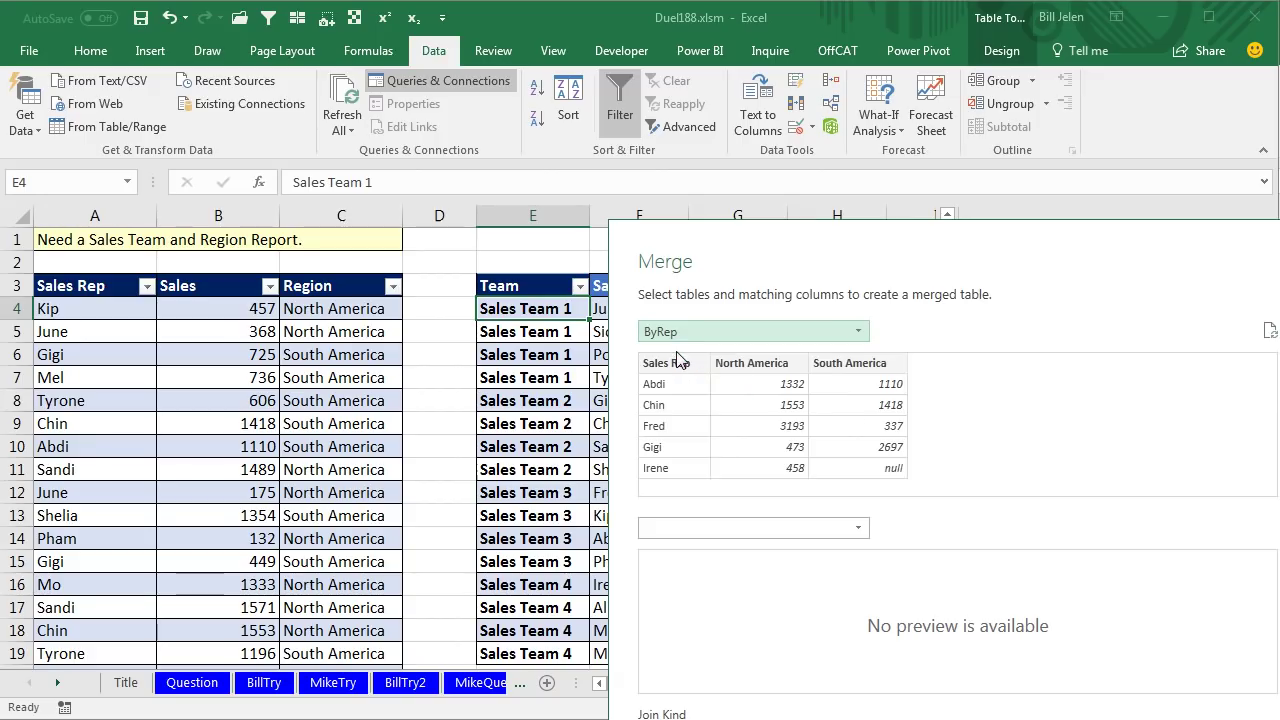
click(857, 528)
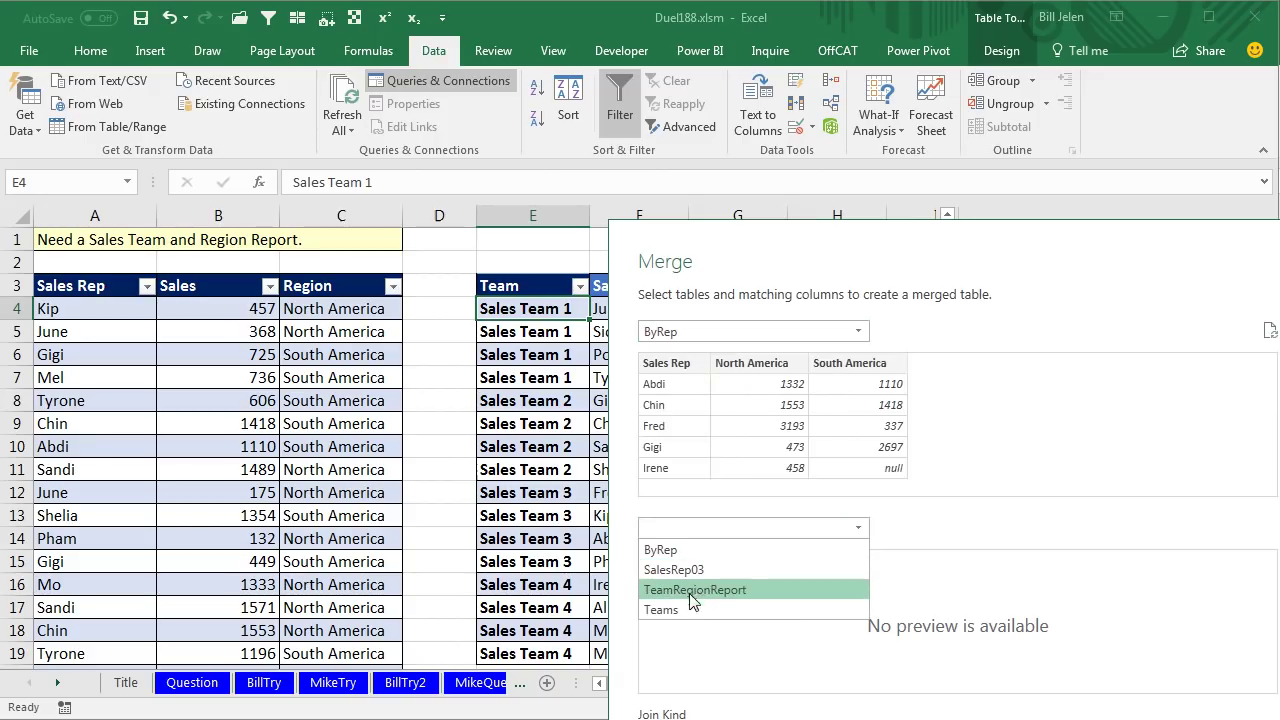
click(665, 609)
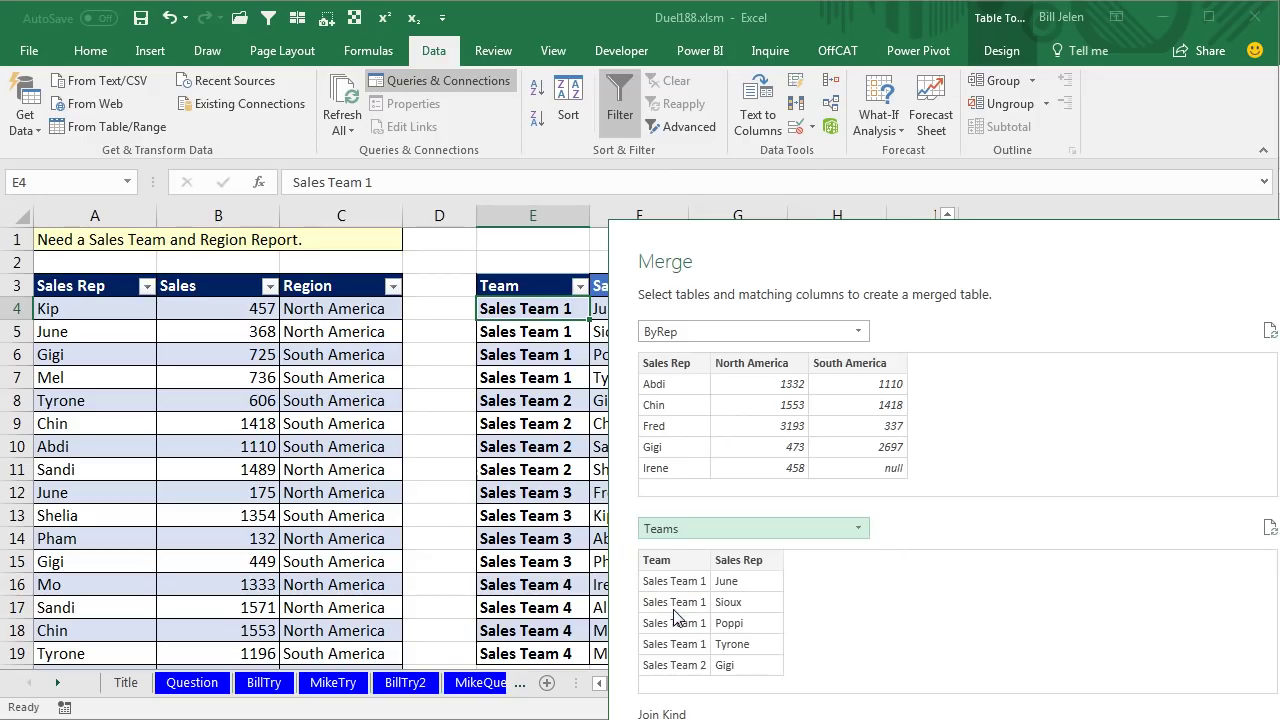
click(664, 366)
click(745, 560)
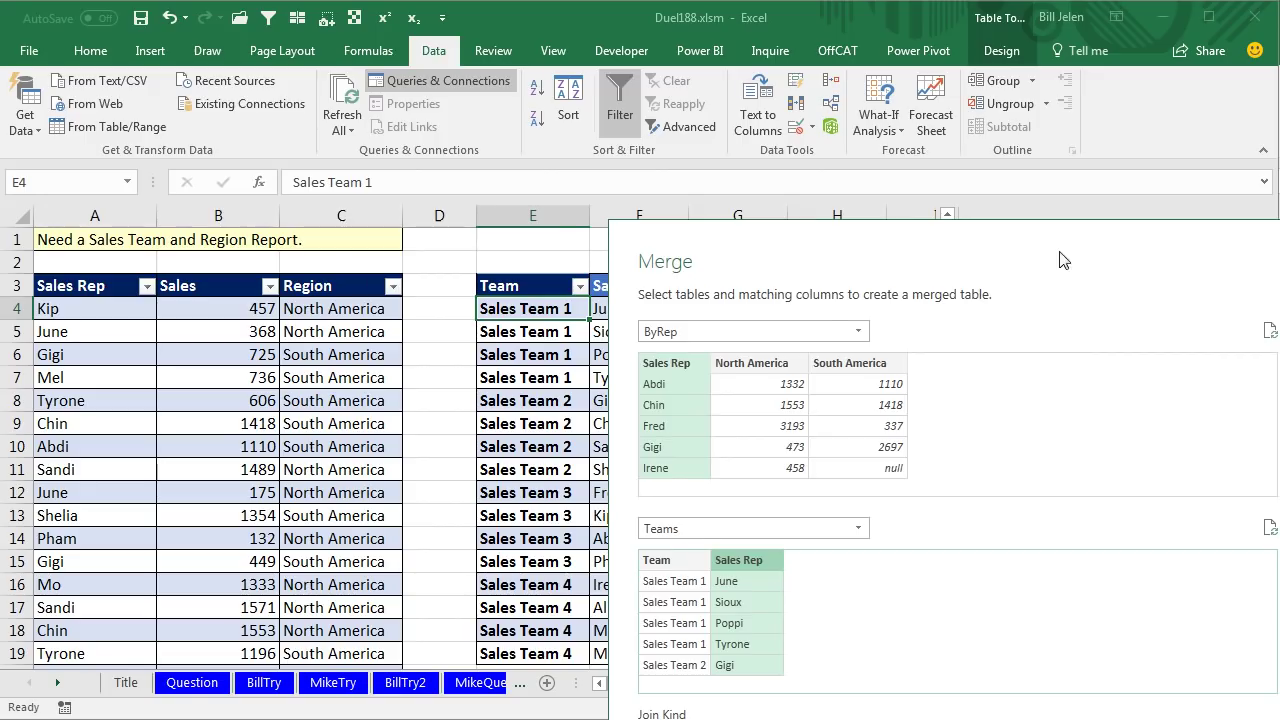
drag(1022, 240, 795, 60)
click(937, 590)
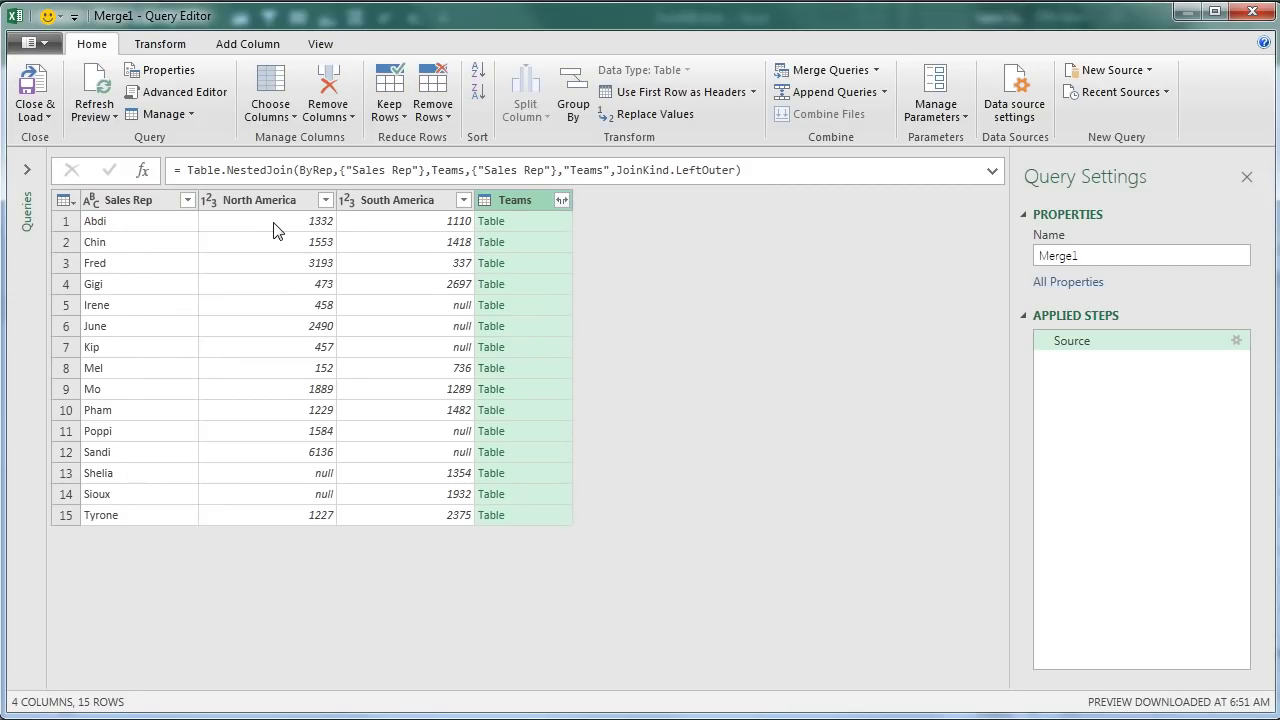
Step: Expand the Teams column to just the Team field, without a column-name prefix
click(560, 199)
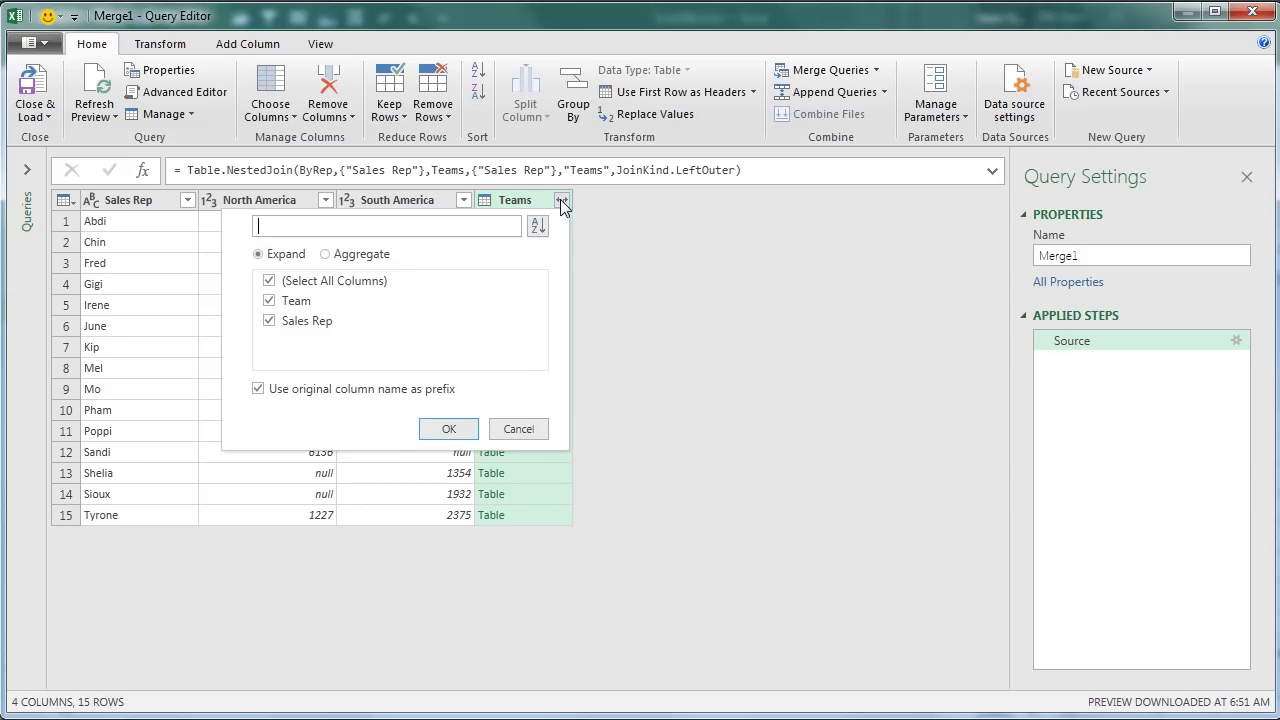
click(269, 321)
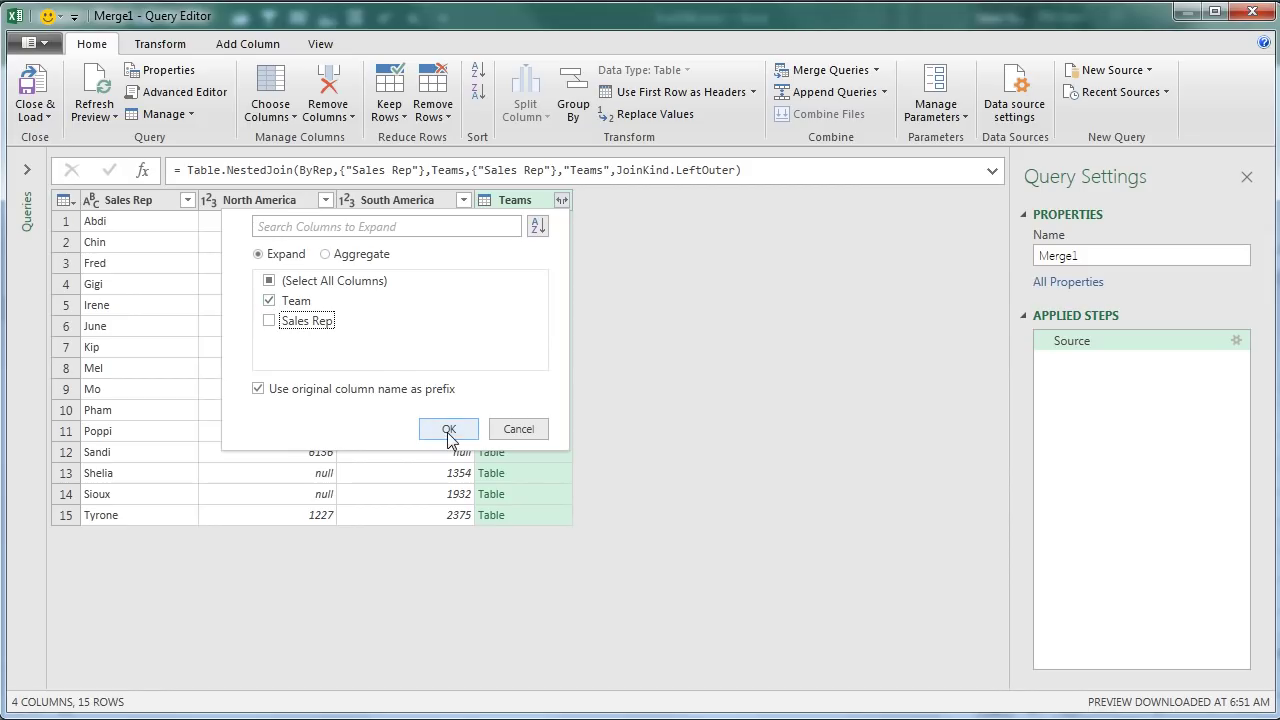
click(261, 391)
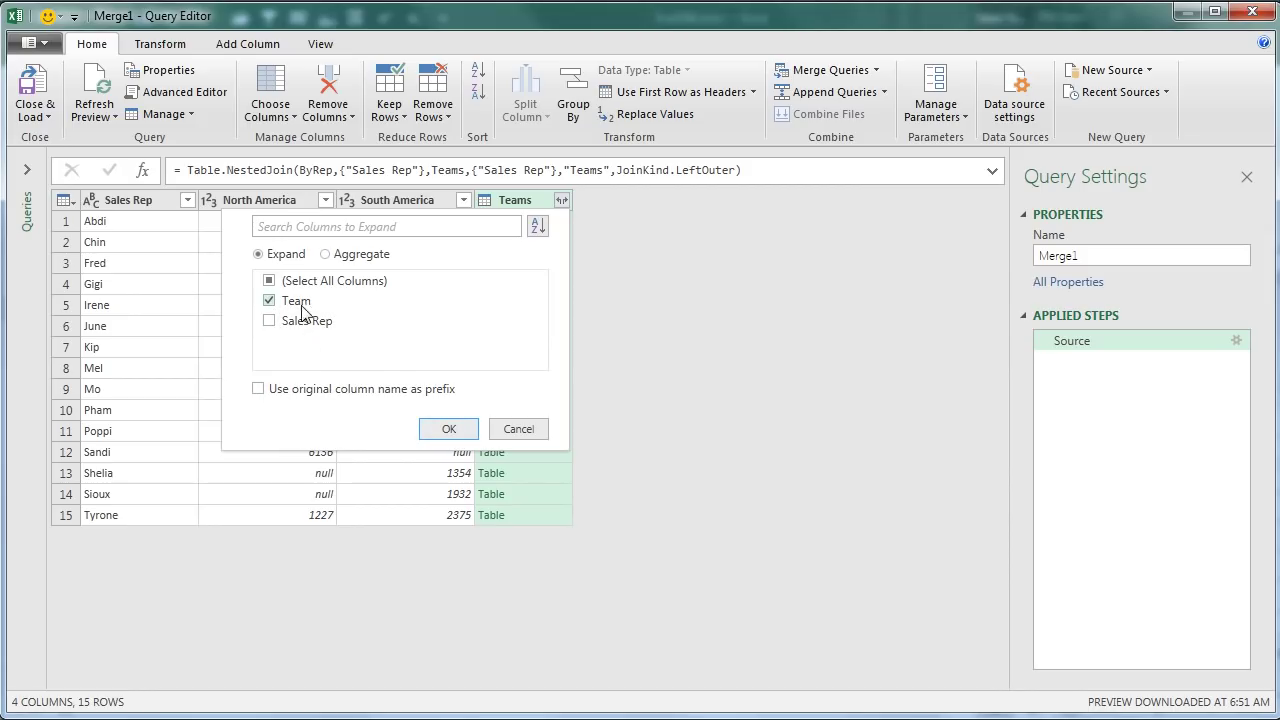
click(448, 430)
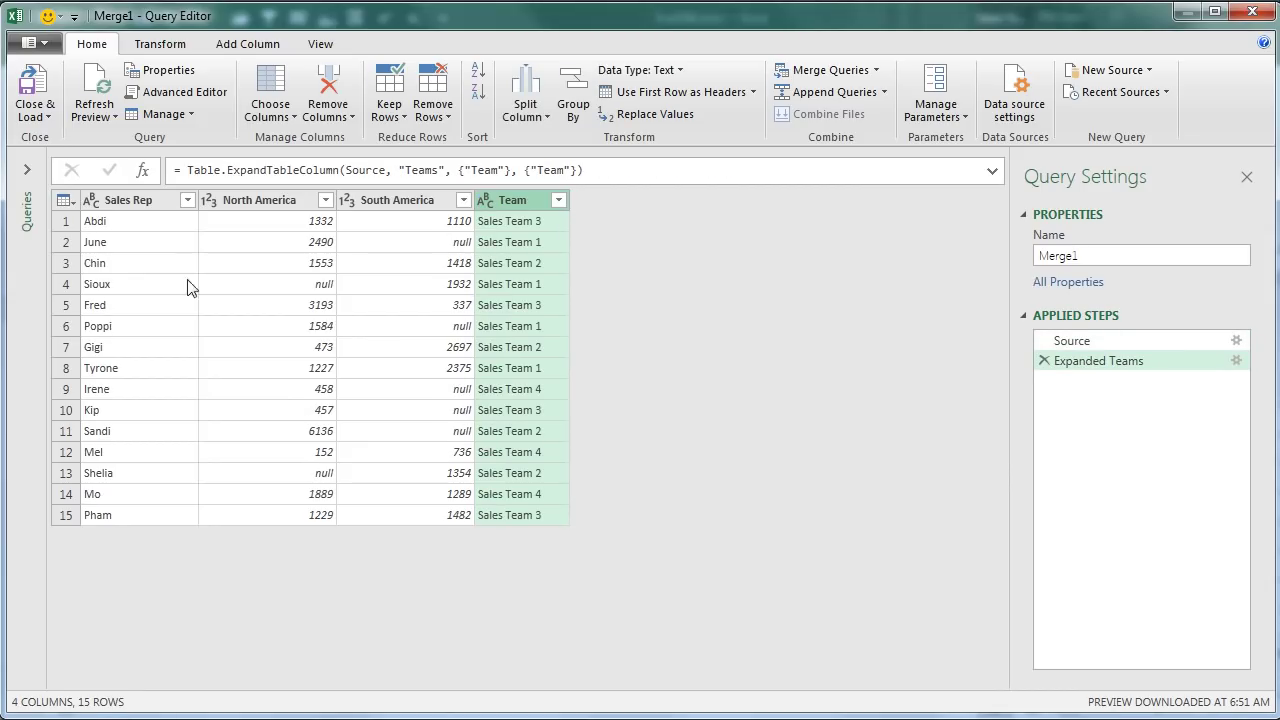
Step: Remove the Sales Rep column and move Team to the first position
click(134, 200)
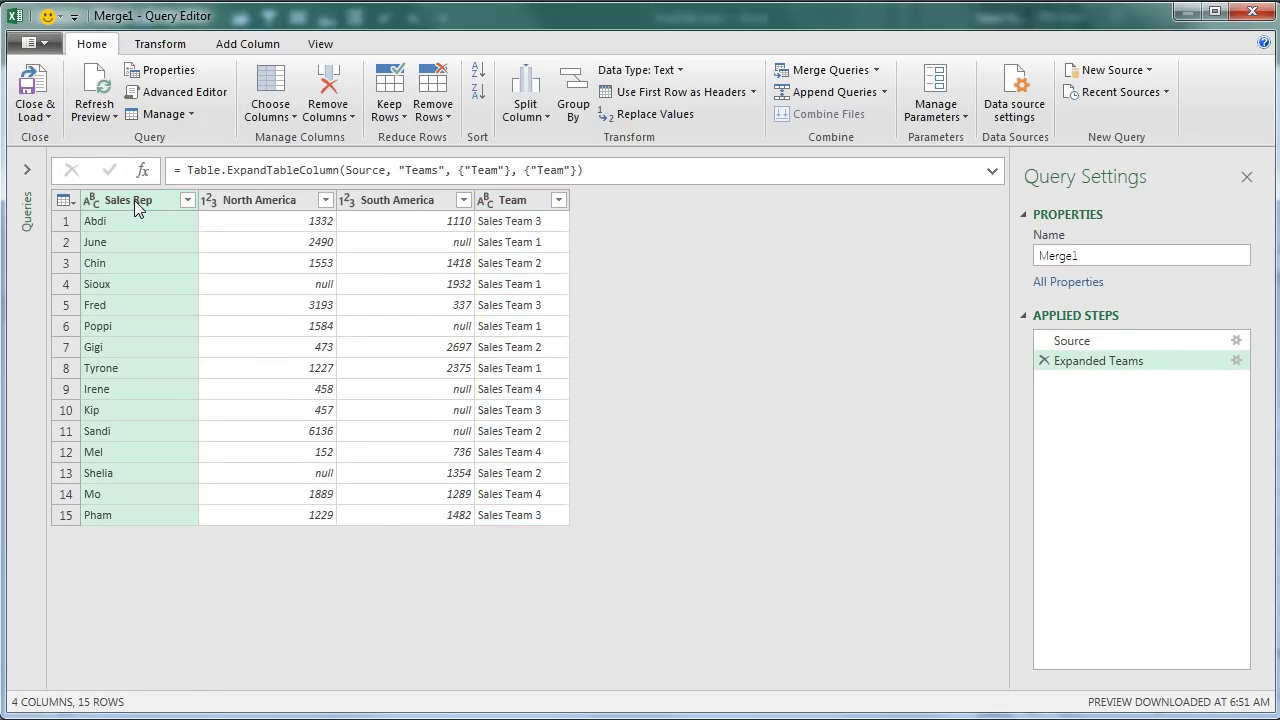
right_click(134, 200)
click(174, 240)
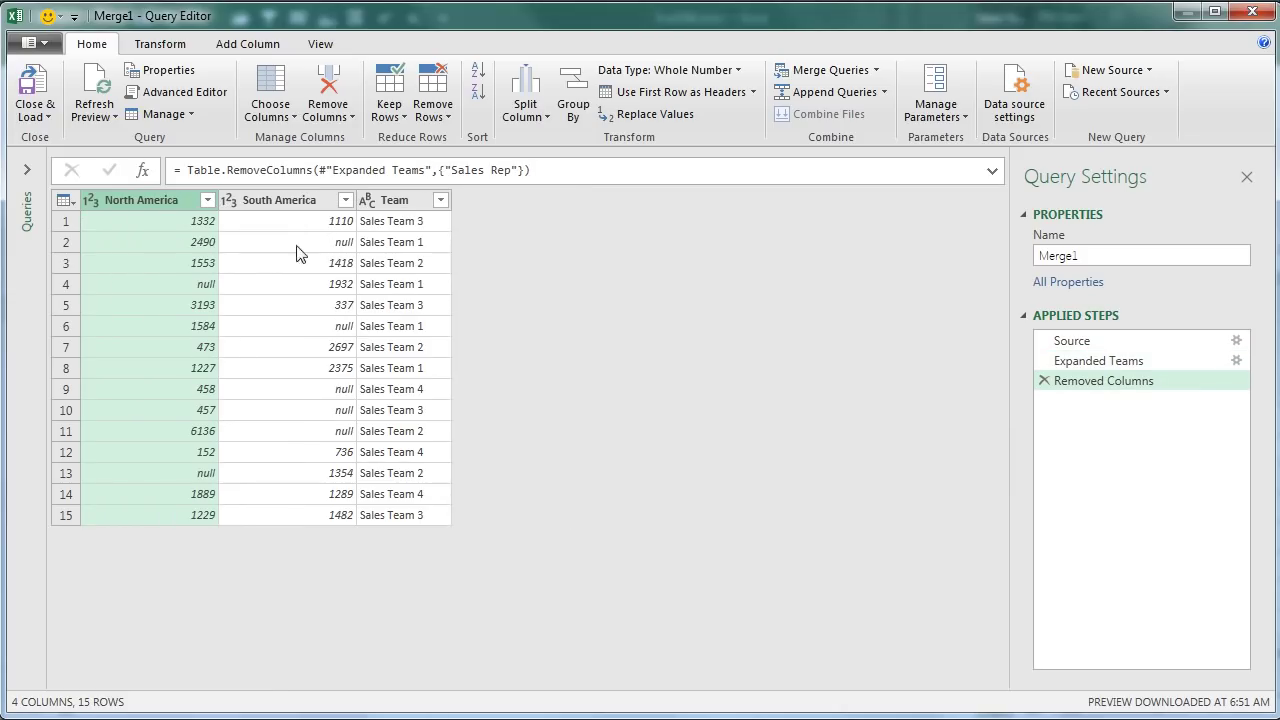
drag(395, 208, 178, 210)
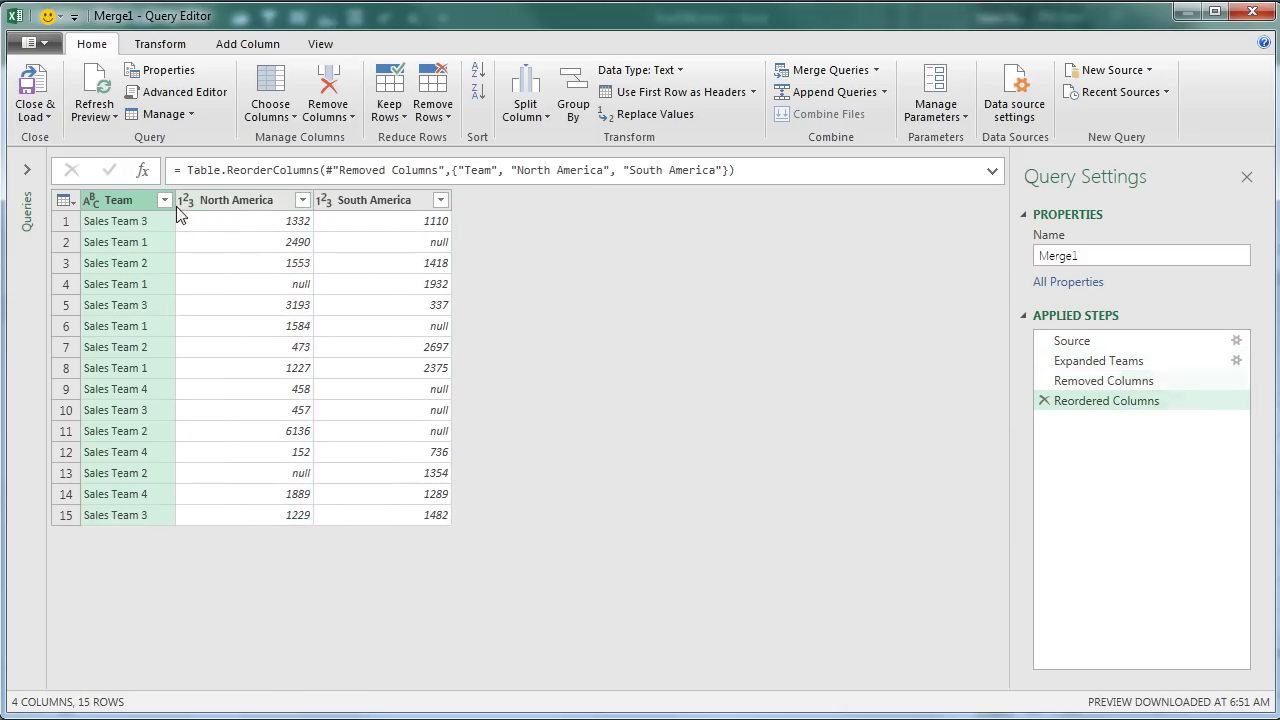
click(158, 43)
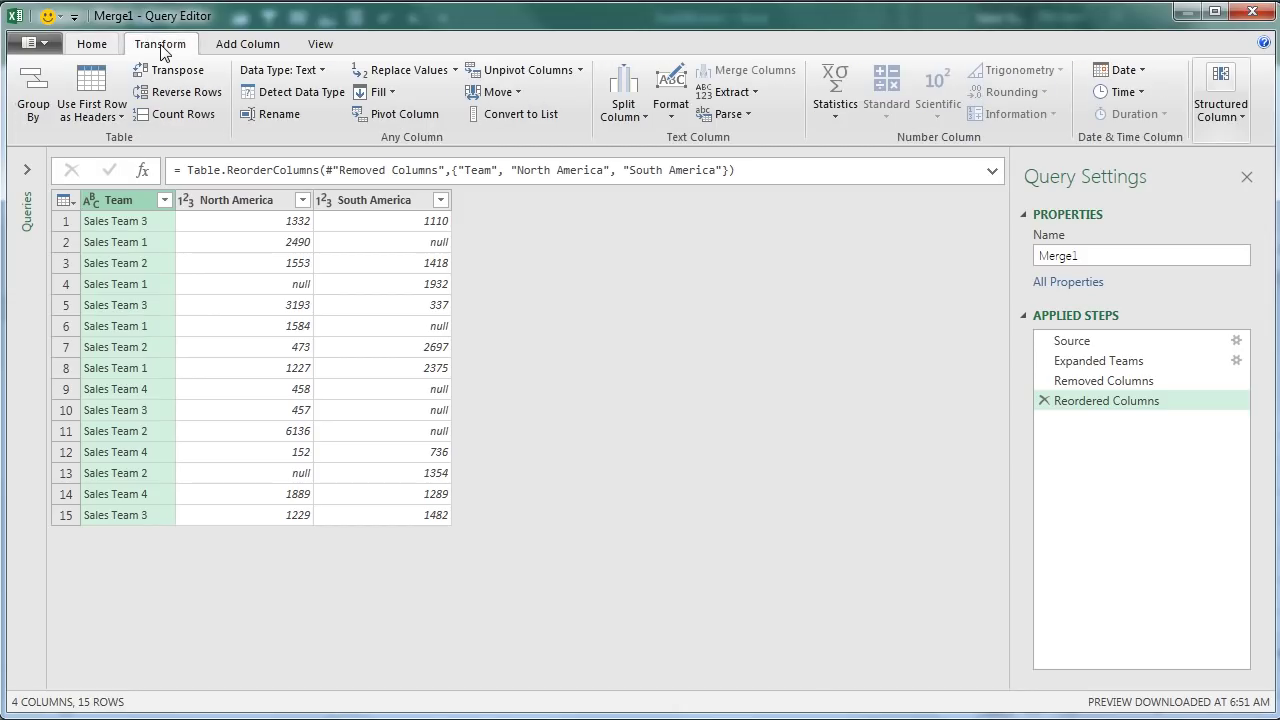
Step: Set up an advanced Group By on Team with a North America Sum aggregation
click(43, 92)
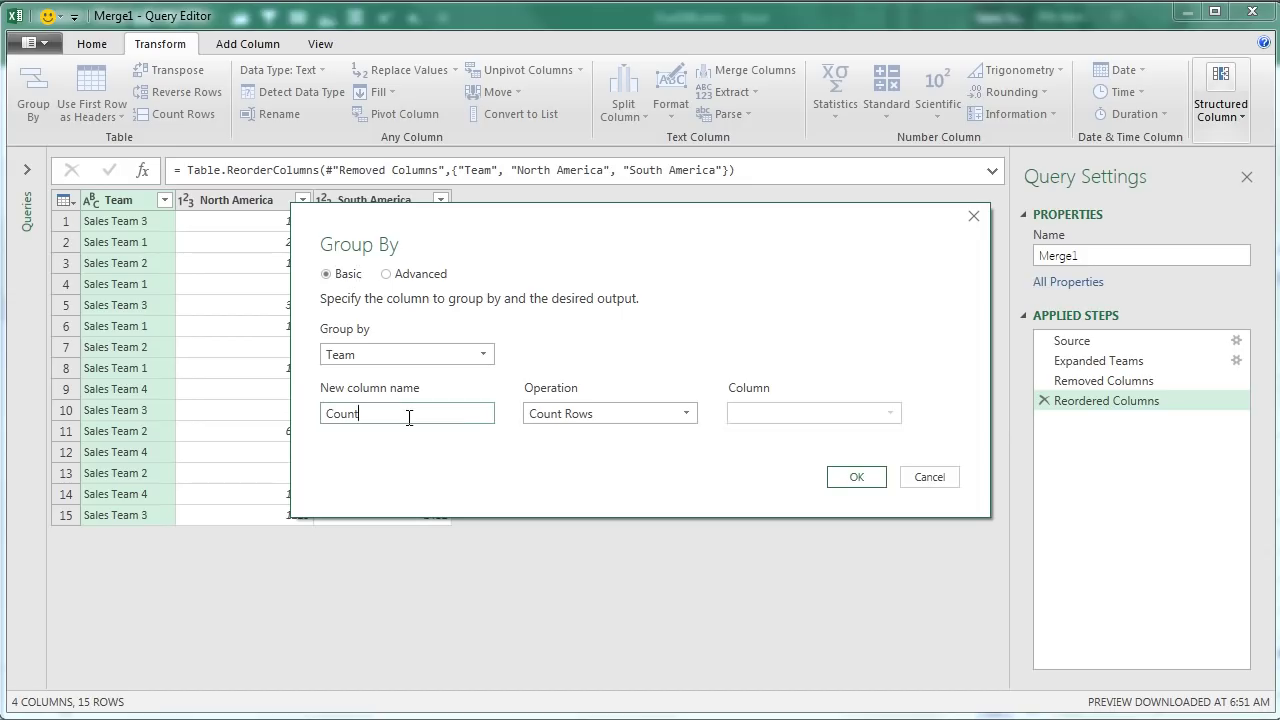
key(Down)
text(No)
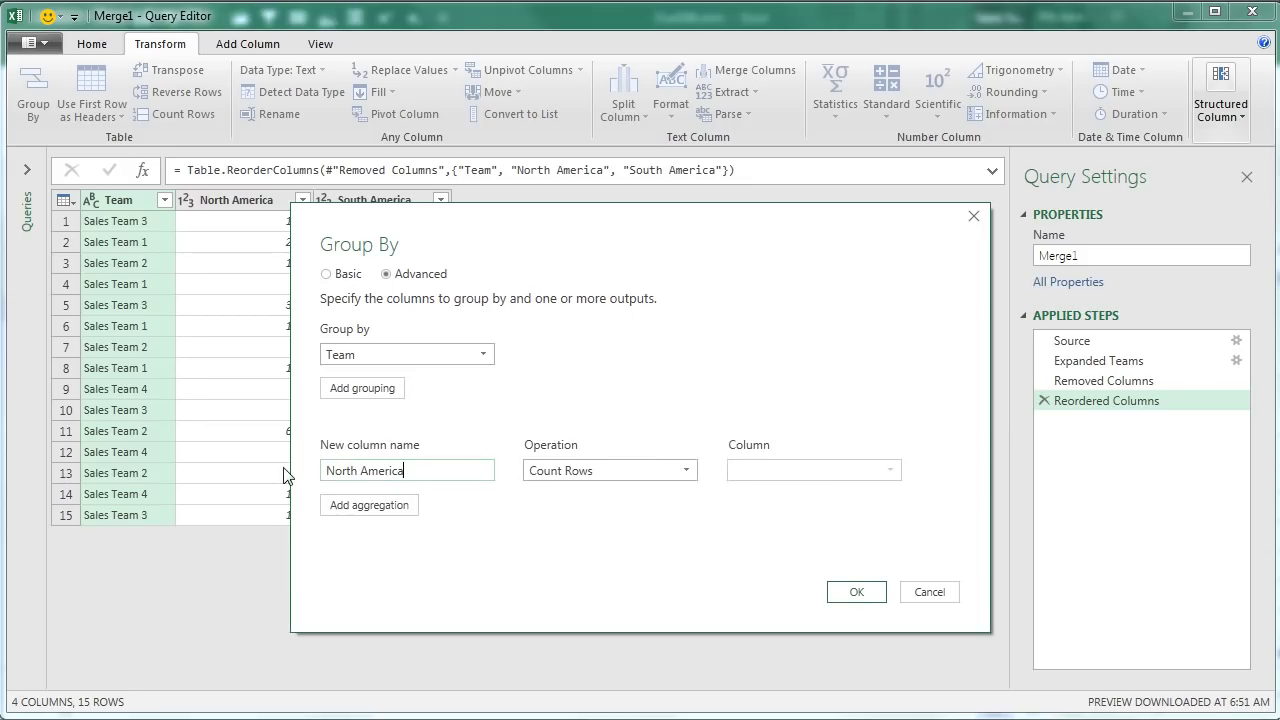
text(rth America)
key(Tab)
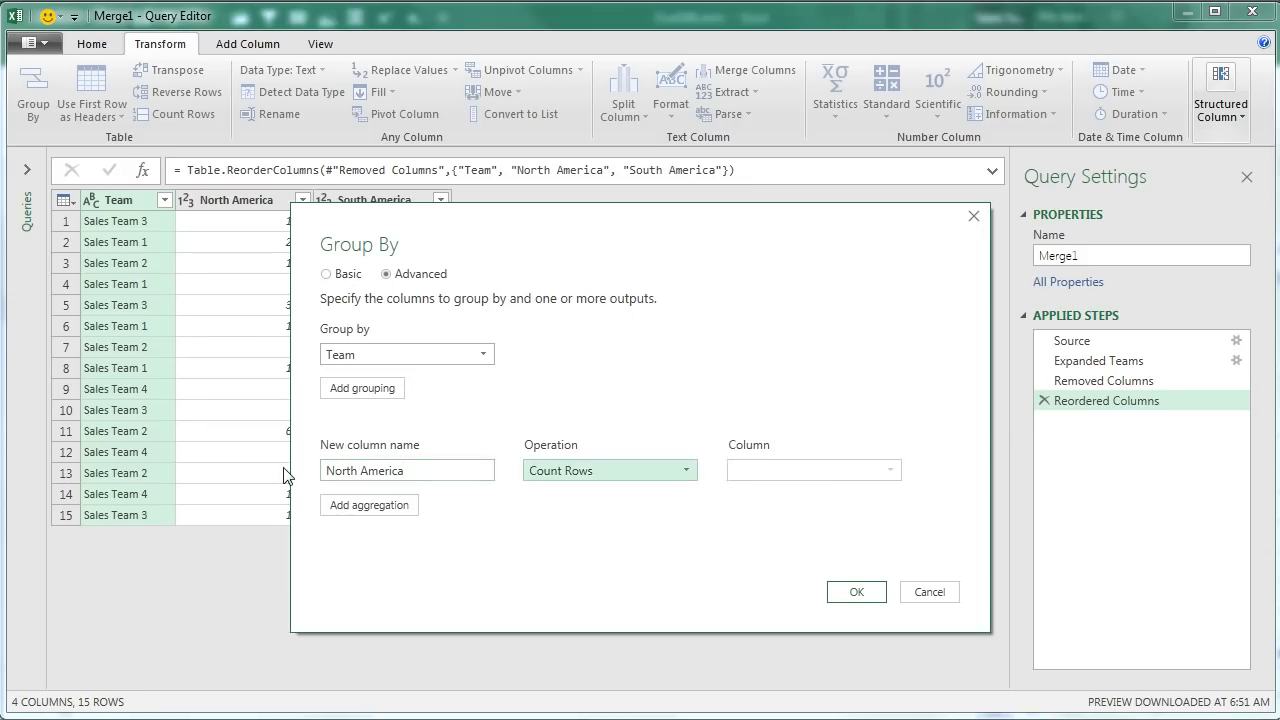
click(585, 474)
click(575, 491)
click(789, 472)
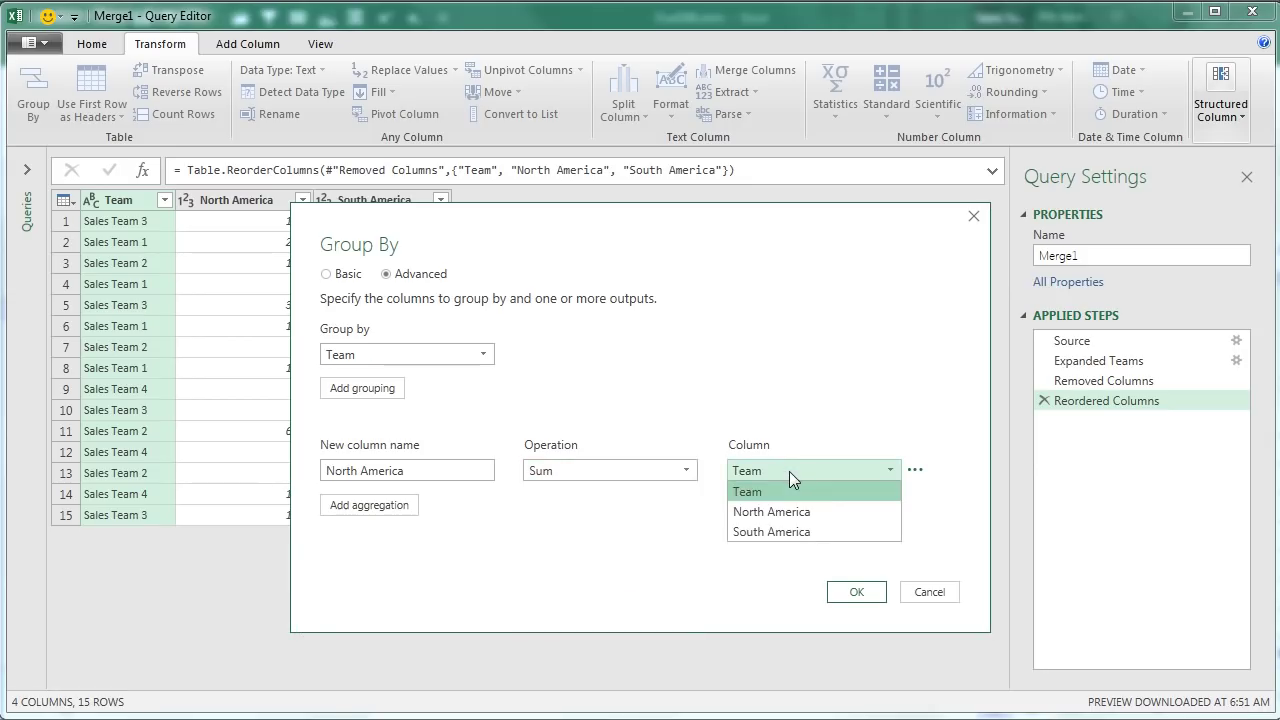
click(777, 512)
Step: Add a South America Sum aggregation and apply the grouping
click(398, 510)
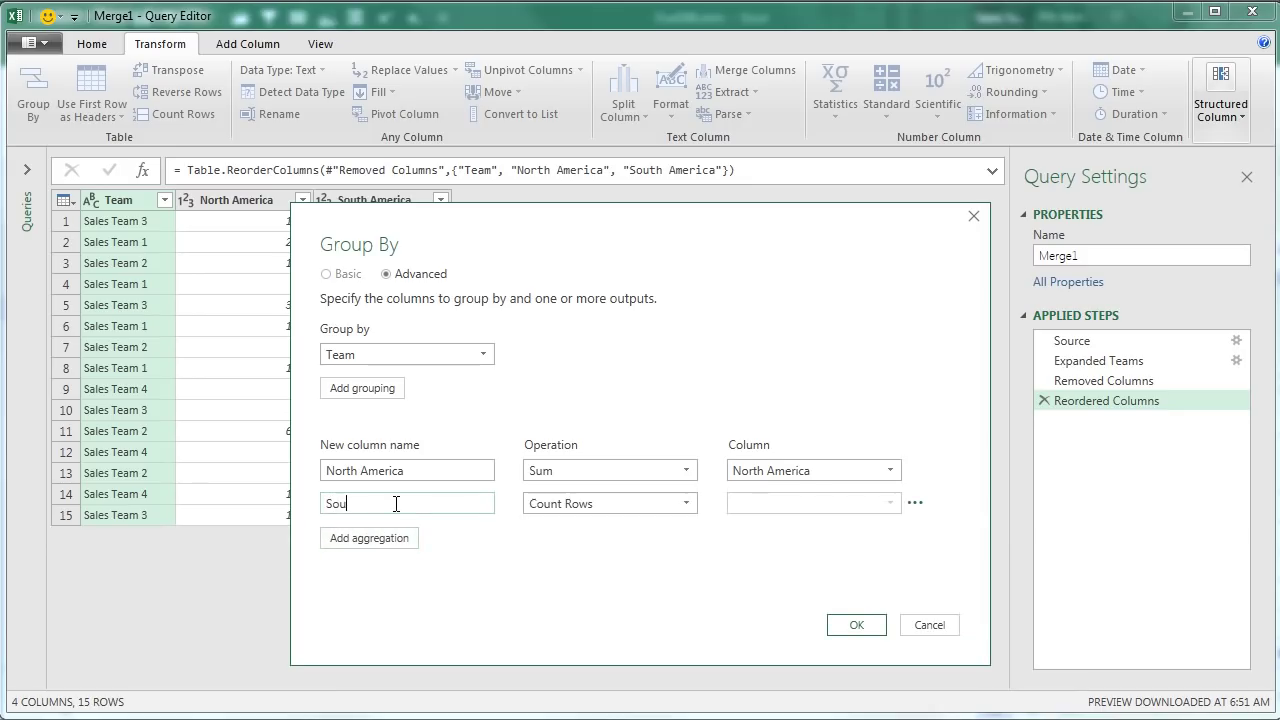
key(Tab)
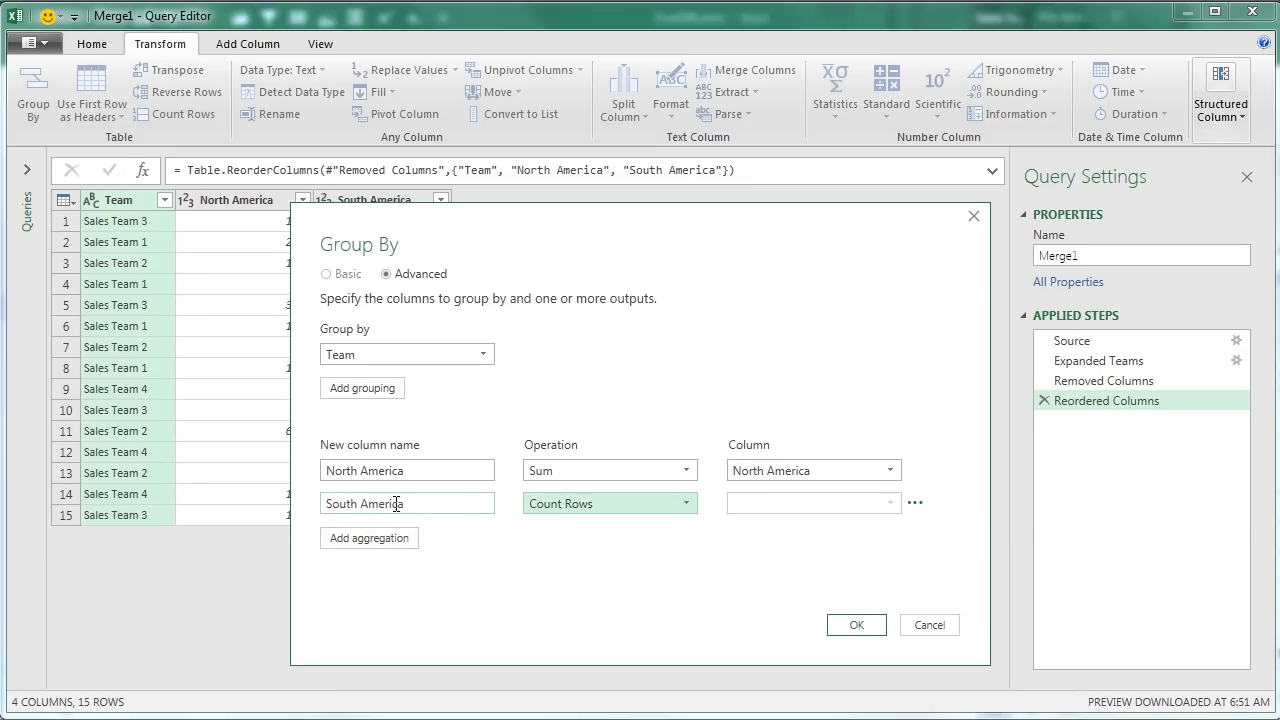
click(576, 510)
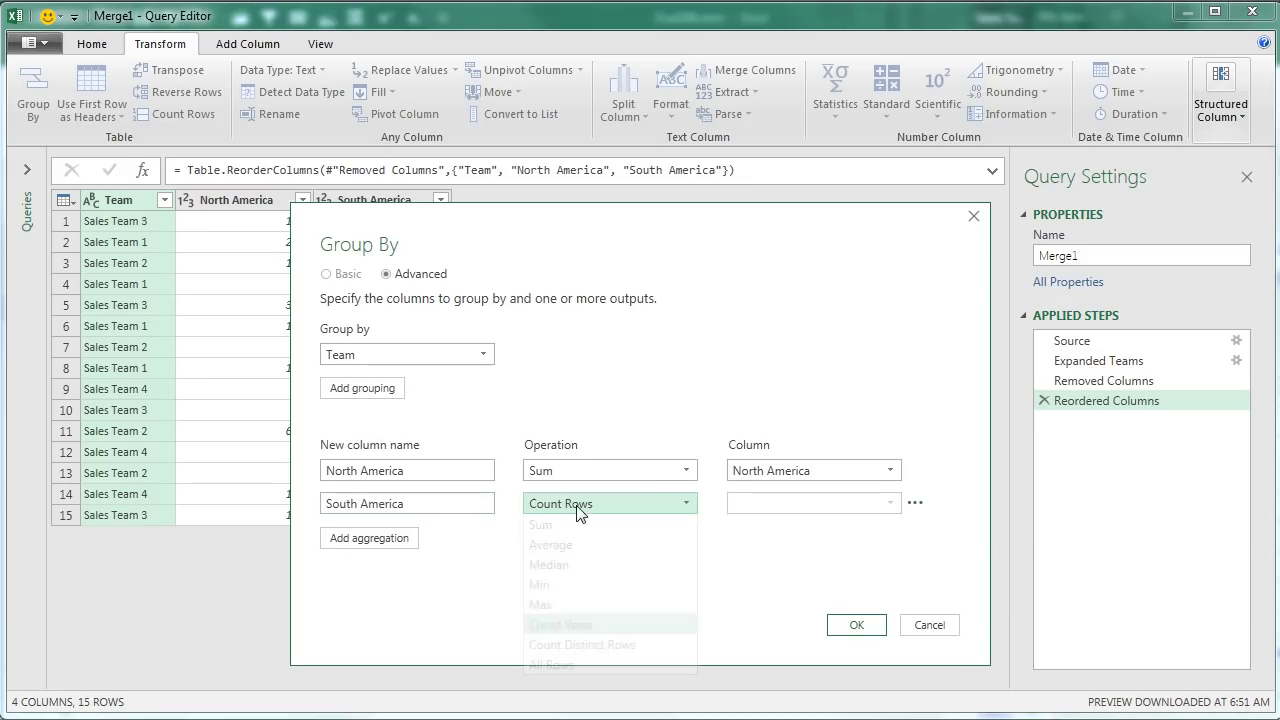
click(566, 526)
click(806, 507)
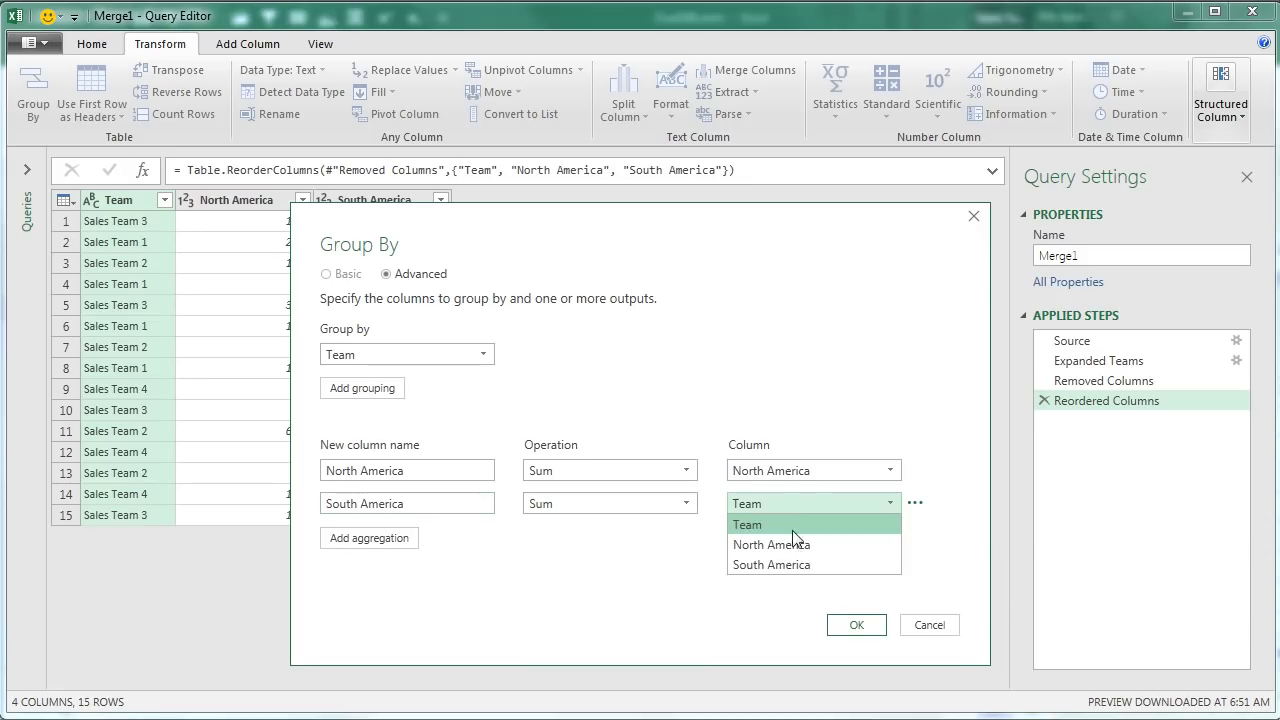
click(770, 562)
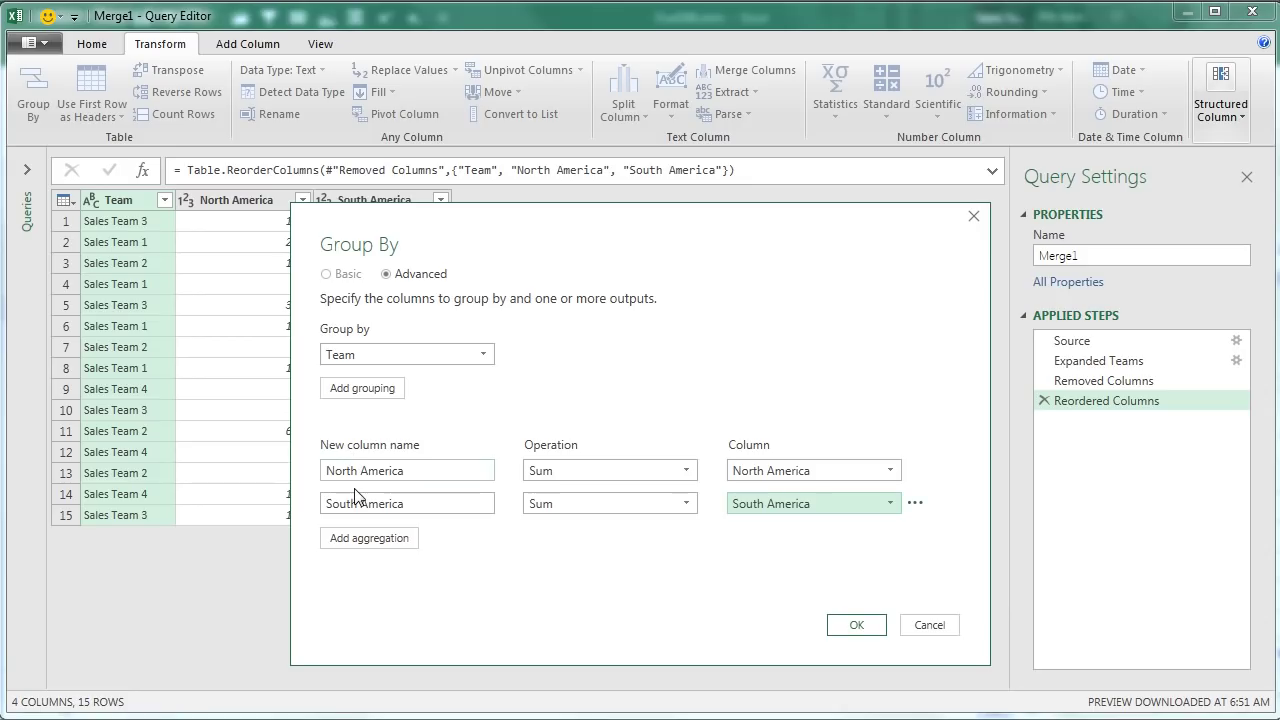
click(848, 625)
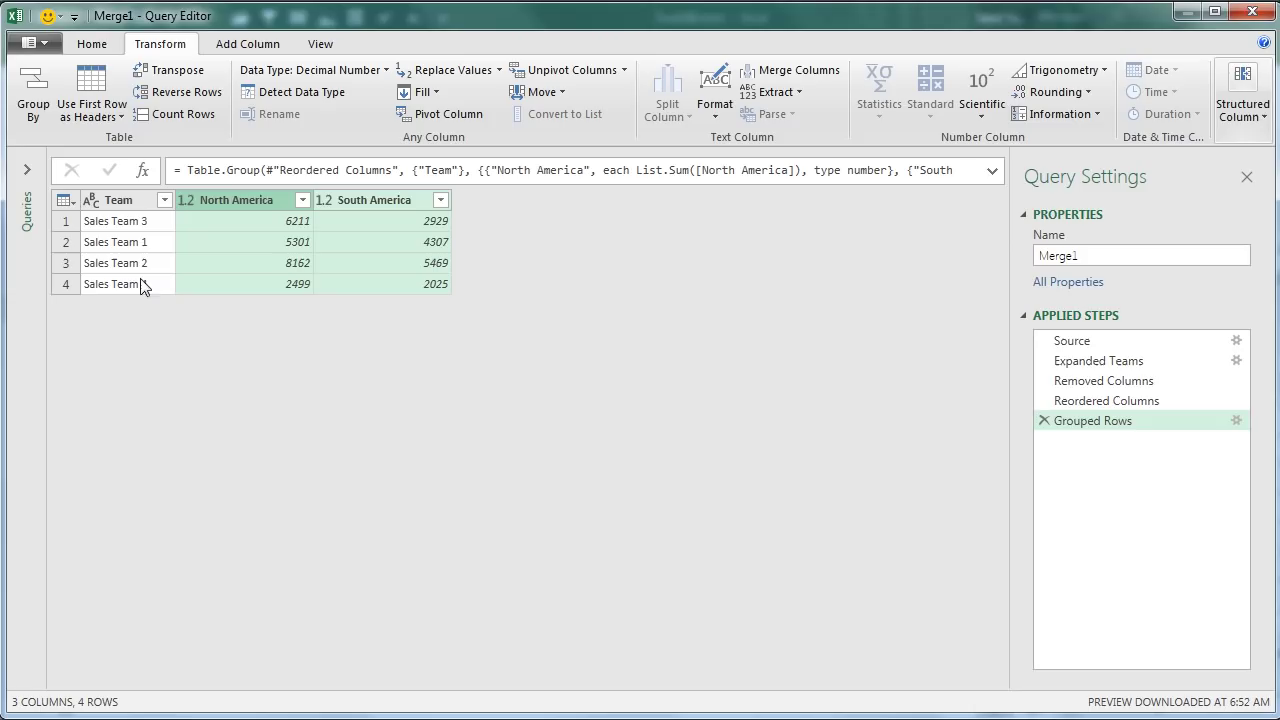
Step: Sort the Team column ascending and load Merge1 into a worksheet table
click(129, 204)
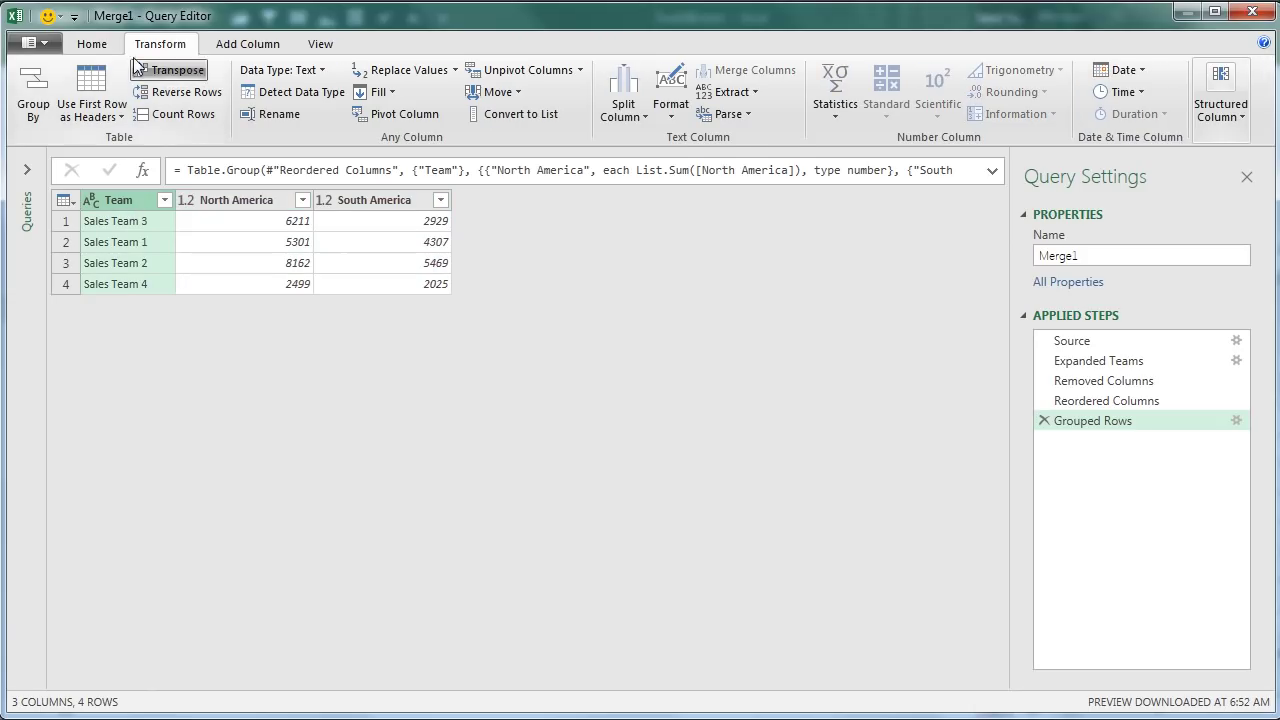
click(92, 44)
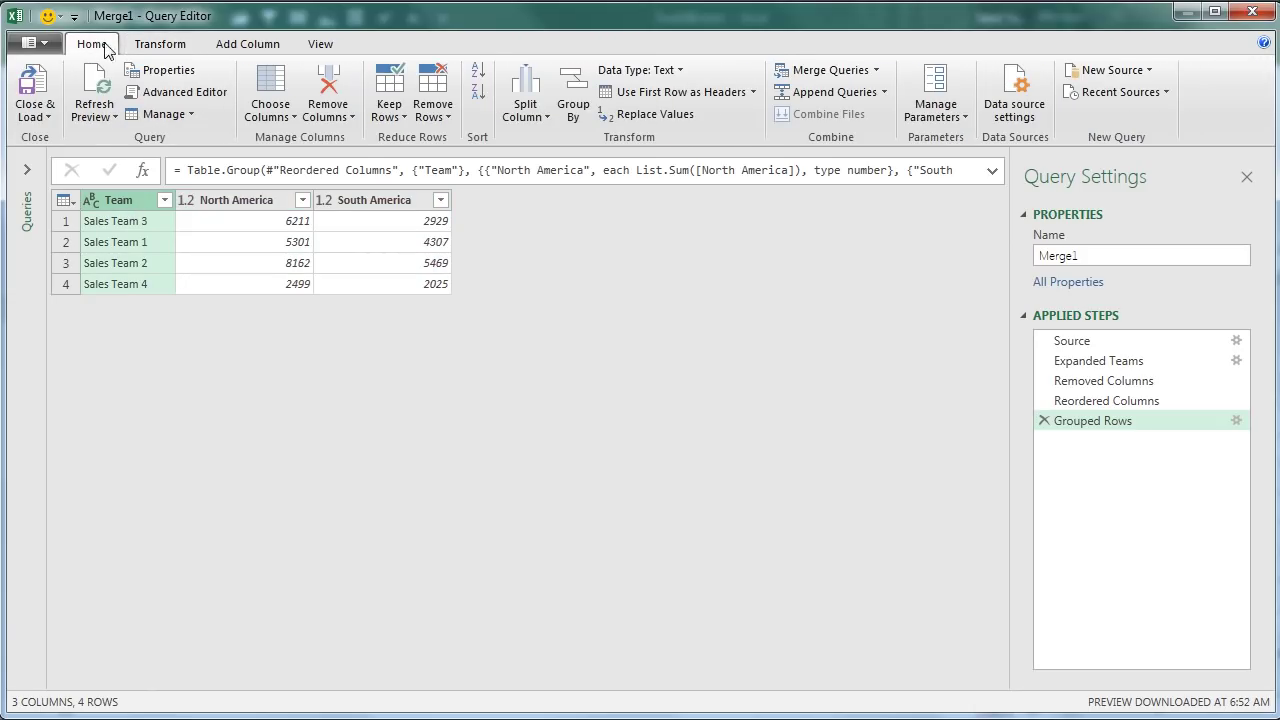
click(478, 70)
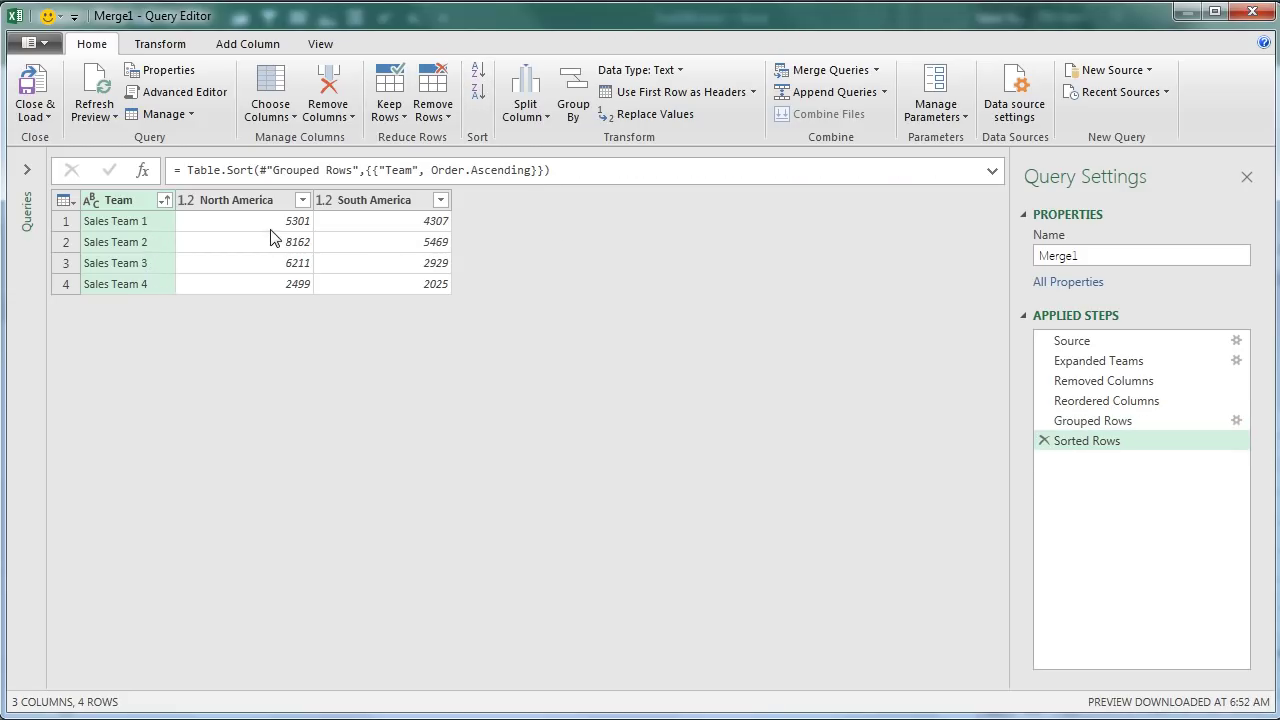
click(33, 90)
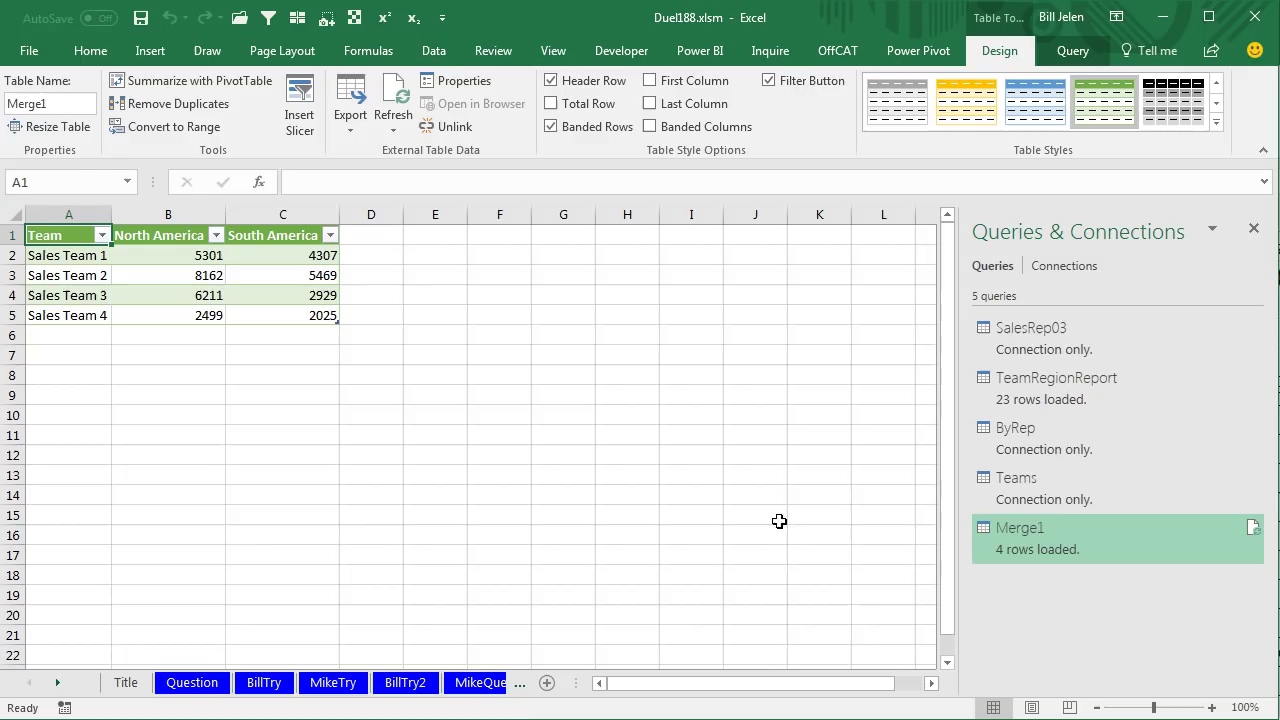
Step: On BillPQ, change E6 to Sales Team 2, then refresh Merge1 on Sheet2
click(57, 686)
click(57, 686)
click(57, 686)
click(57, 686)
click(353, 684)
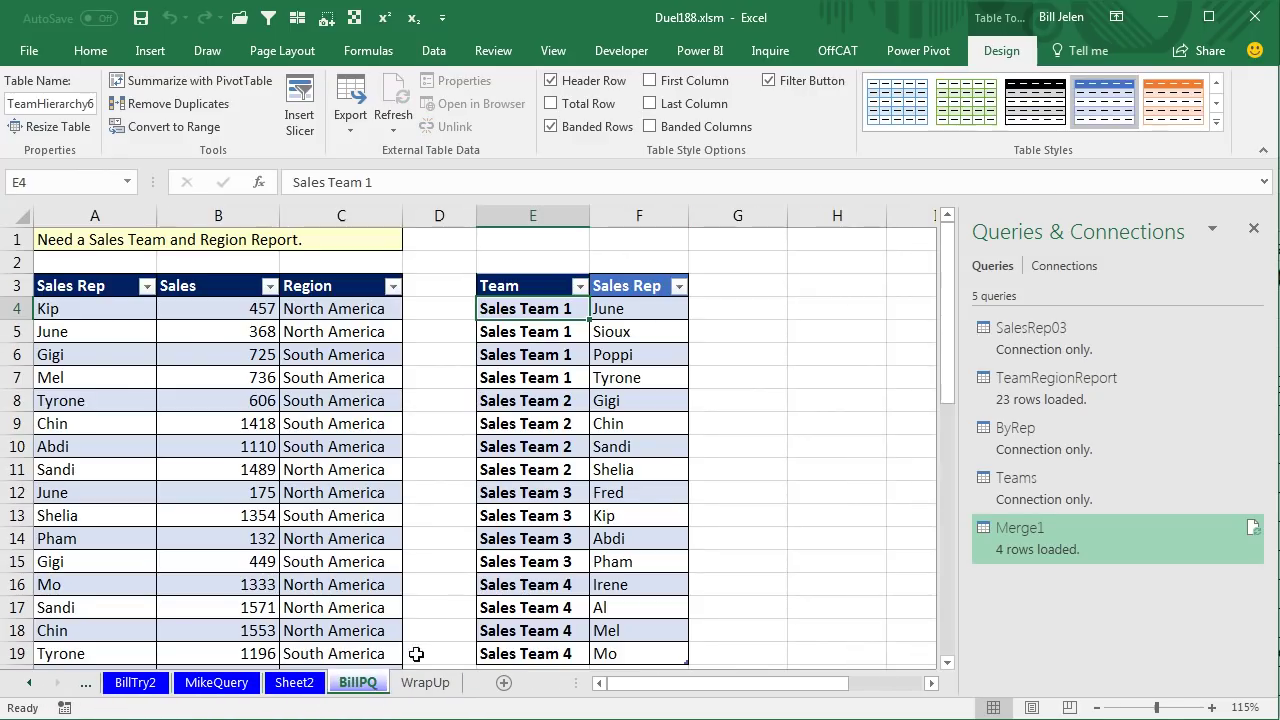
click(634, 355)
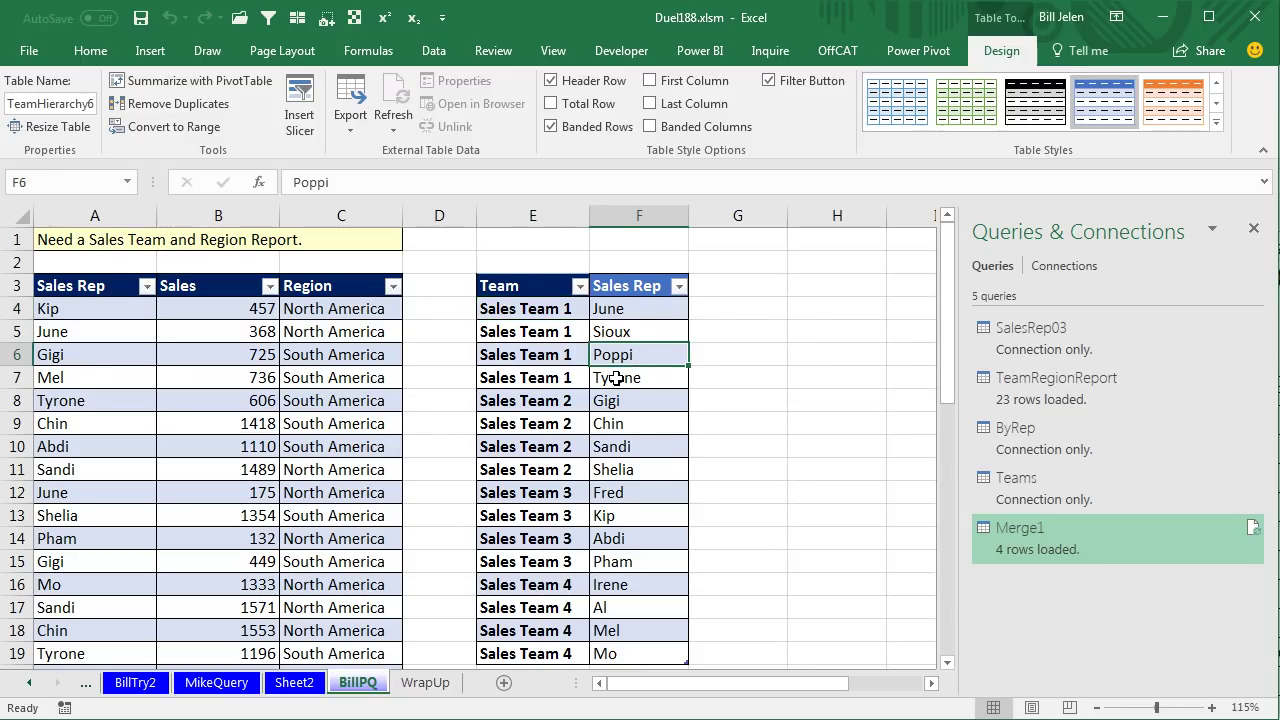
key(Left)
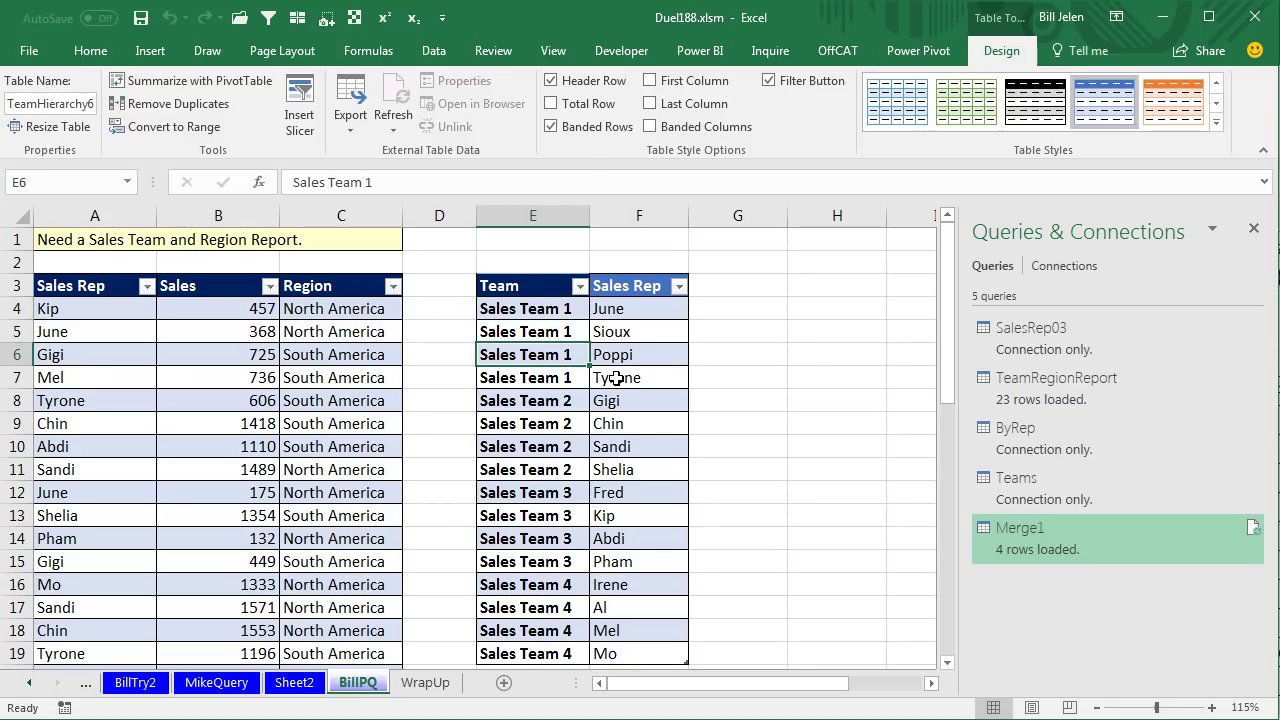
key(F2)
key(BackSpace)
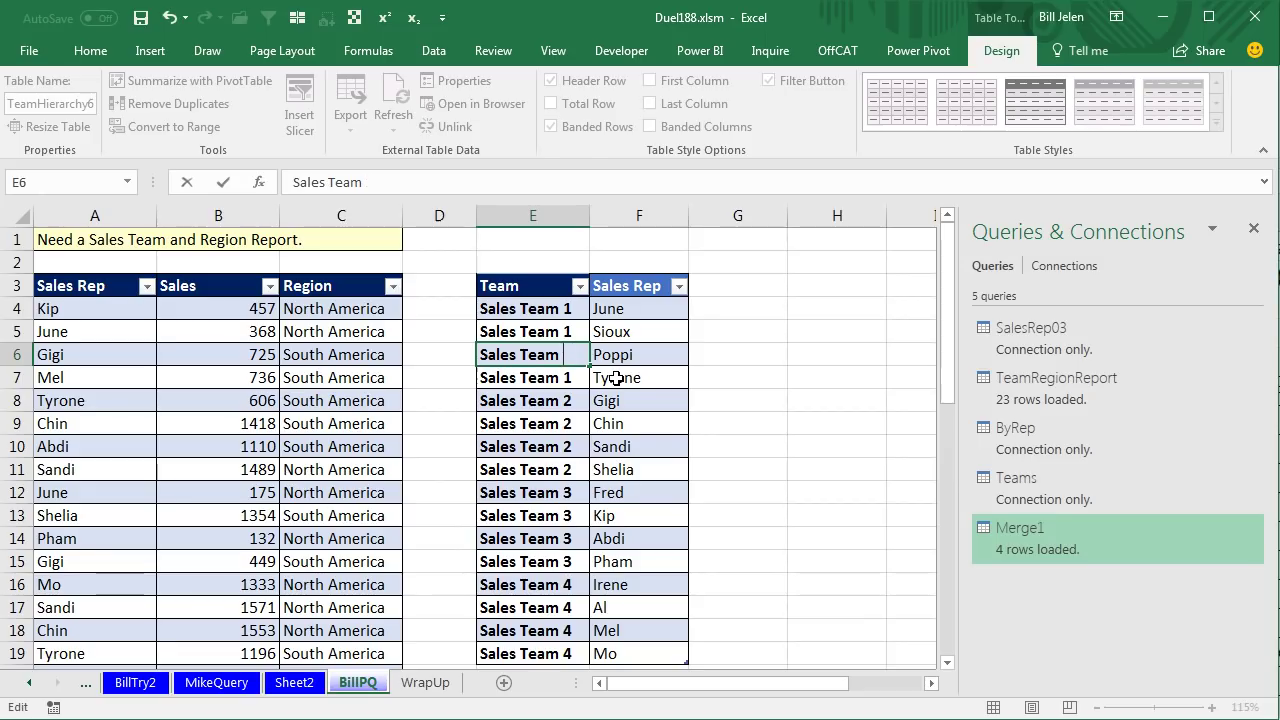
key(Return)
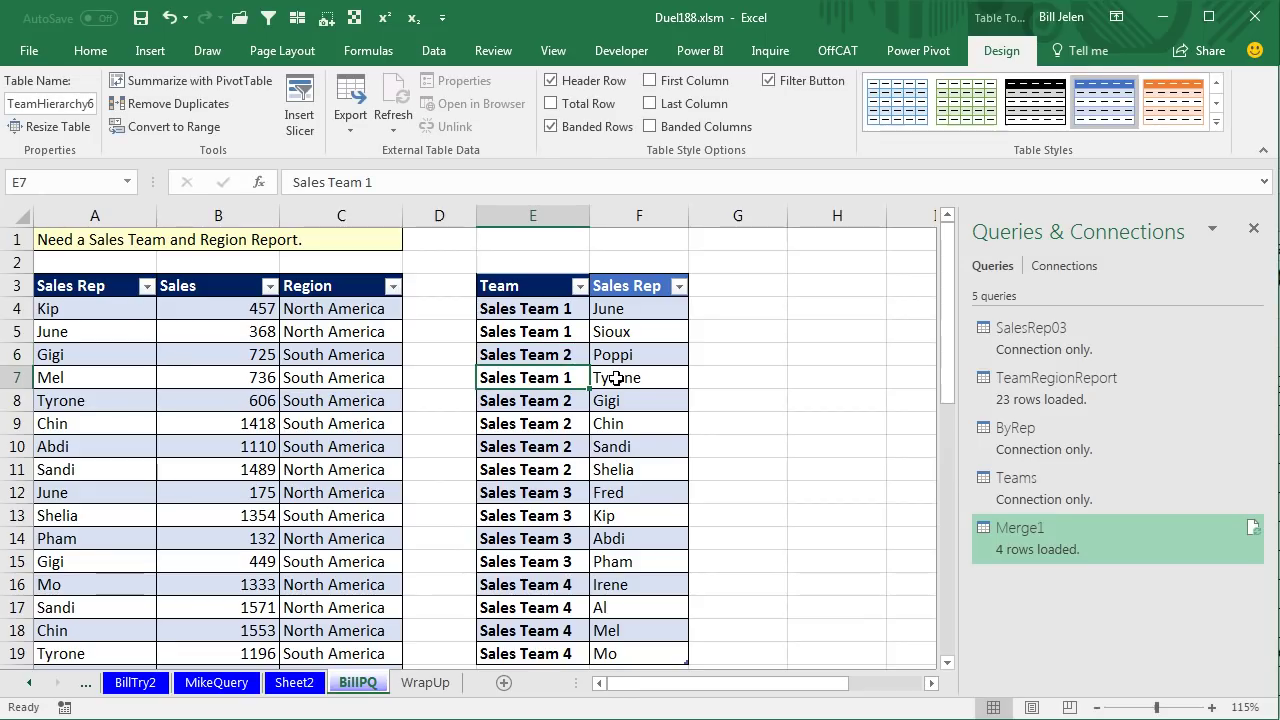
key(ctrl+Page_Up)
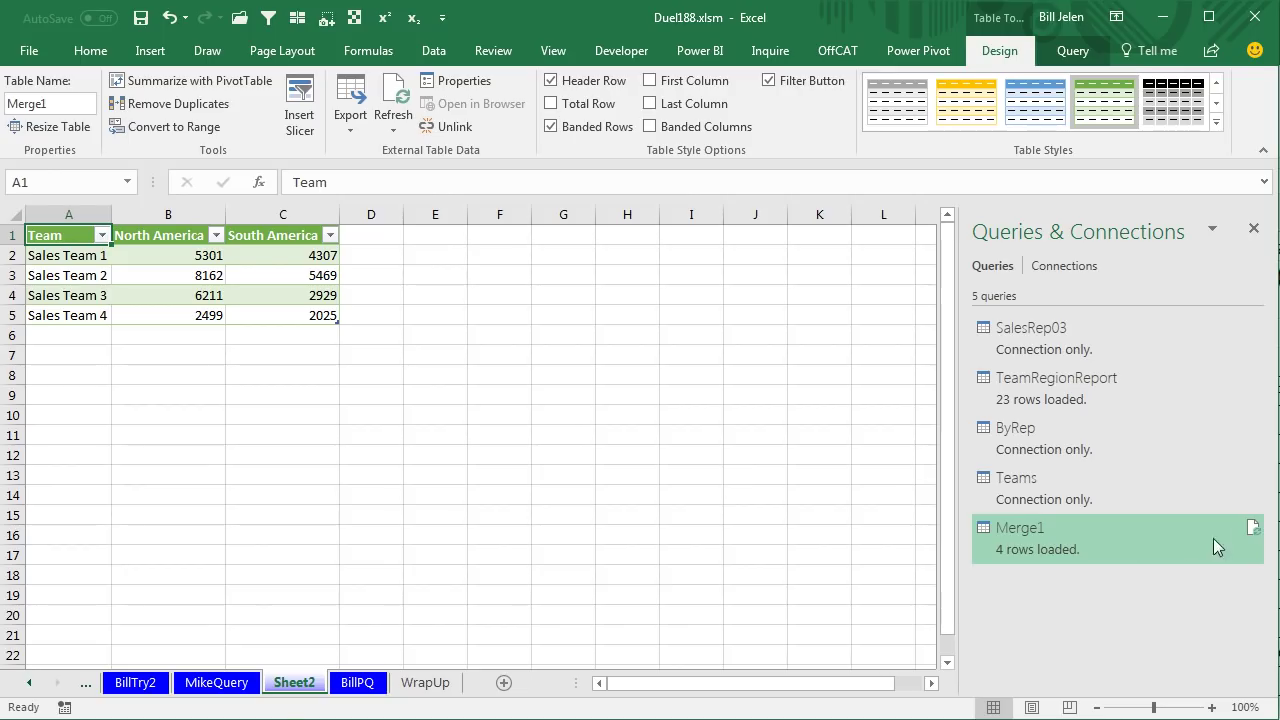
click(1252, 527)
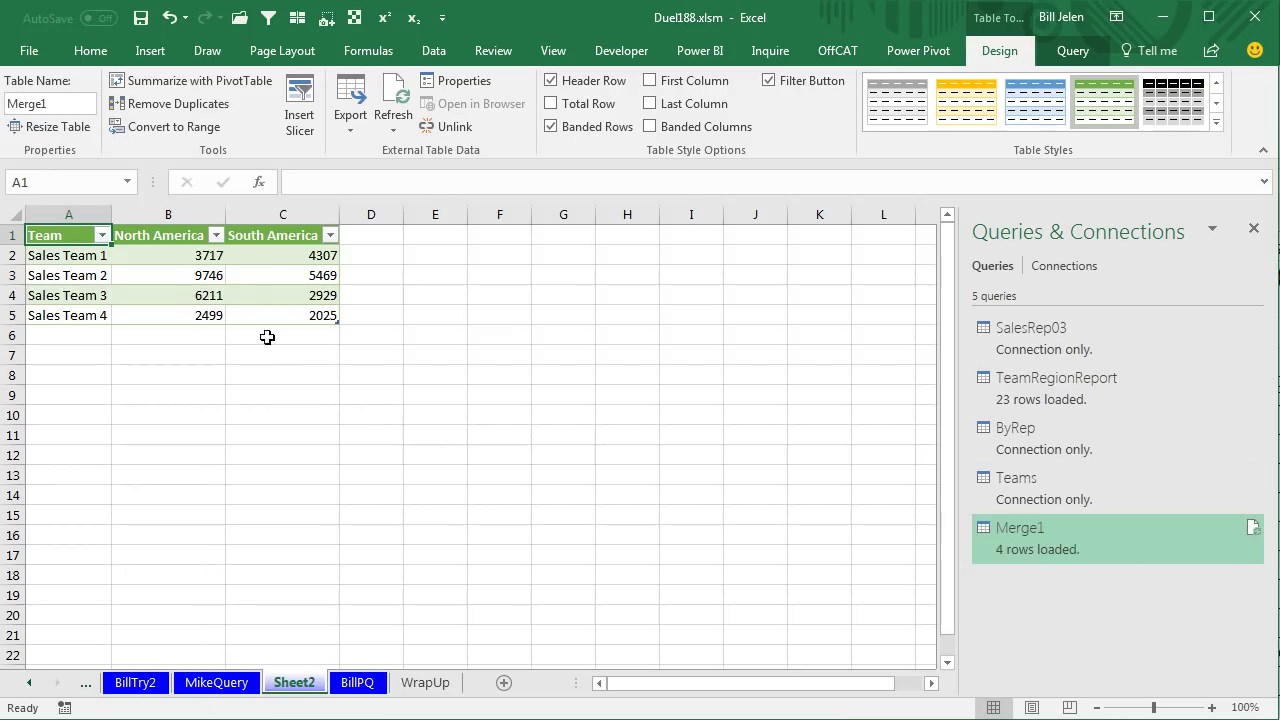